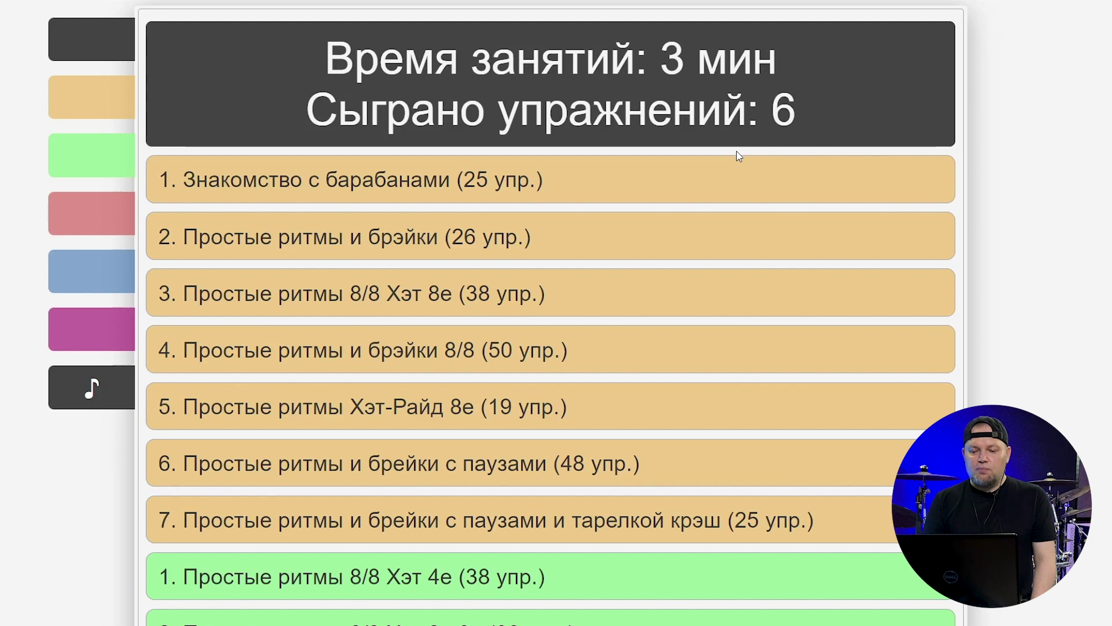
Expand the statistics of lesson 1, "Знакомство с барабанами", and open the exercises of lesson 2, "Простые ритмы и брэйки".
left_click(634, 184)
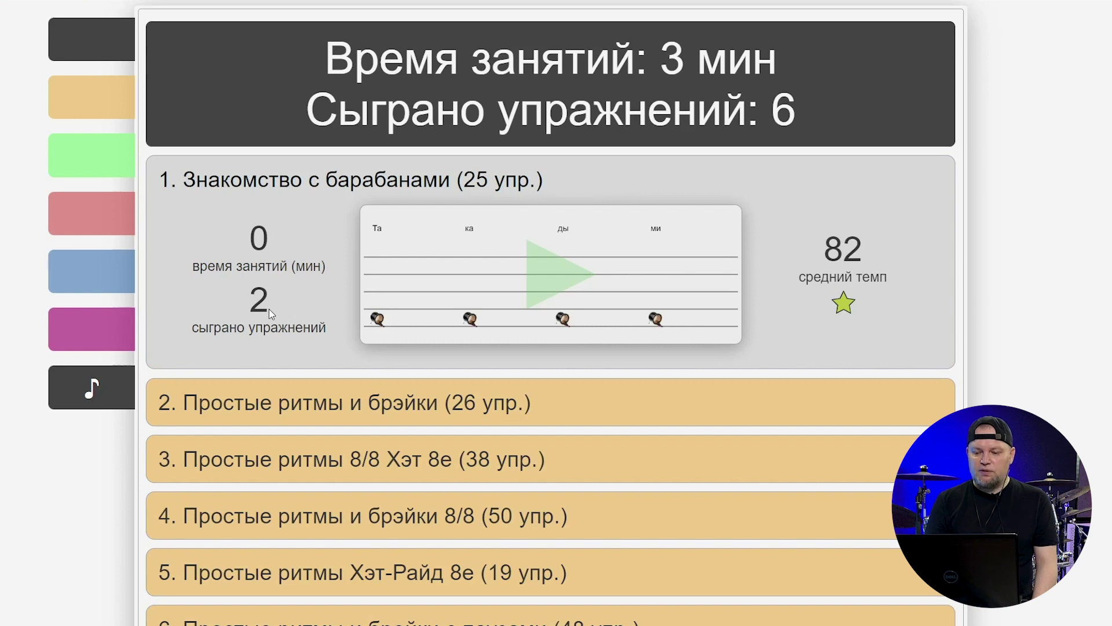
mouse_move(786, 299)
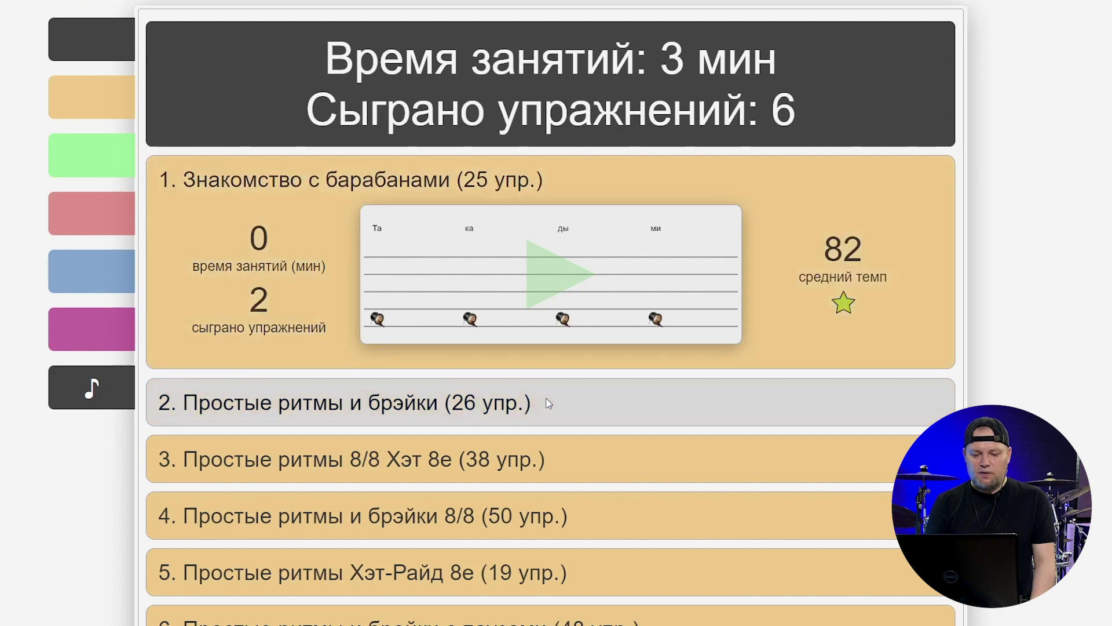
left_click(549, 404)
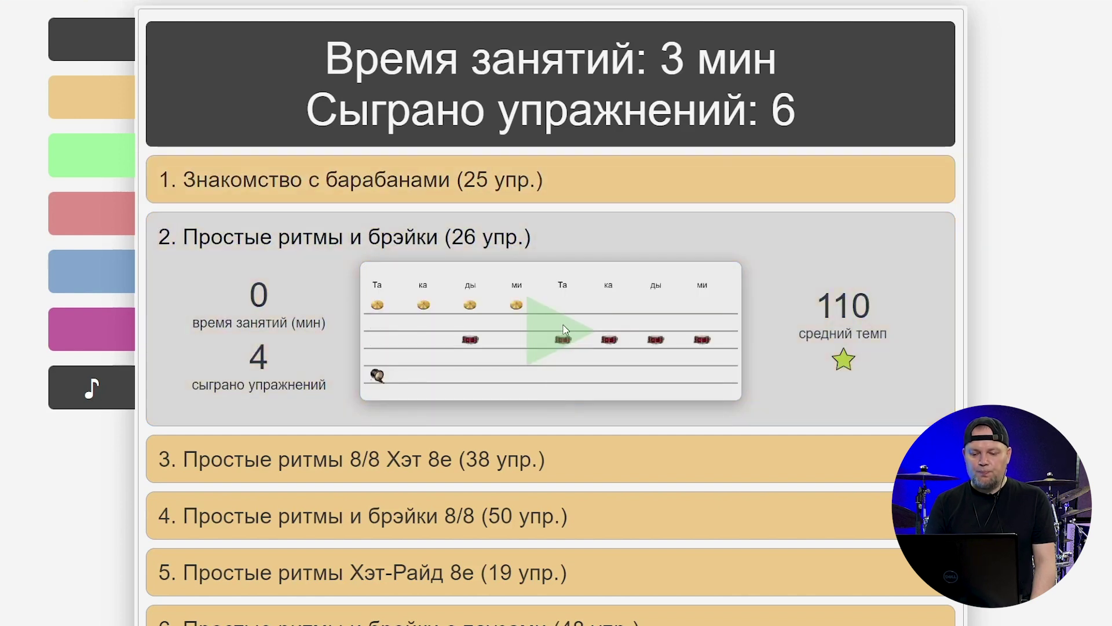
left_click(560, 339)
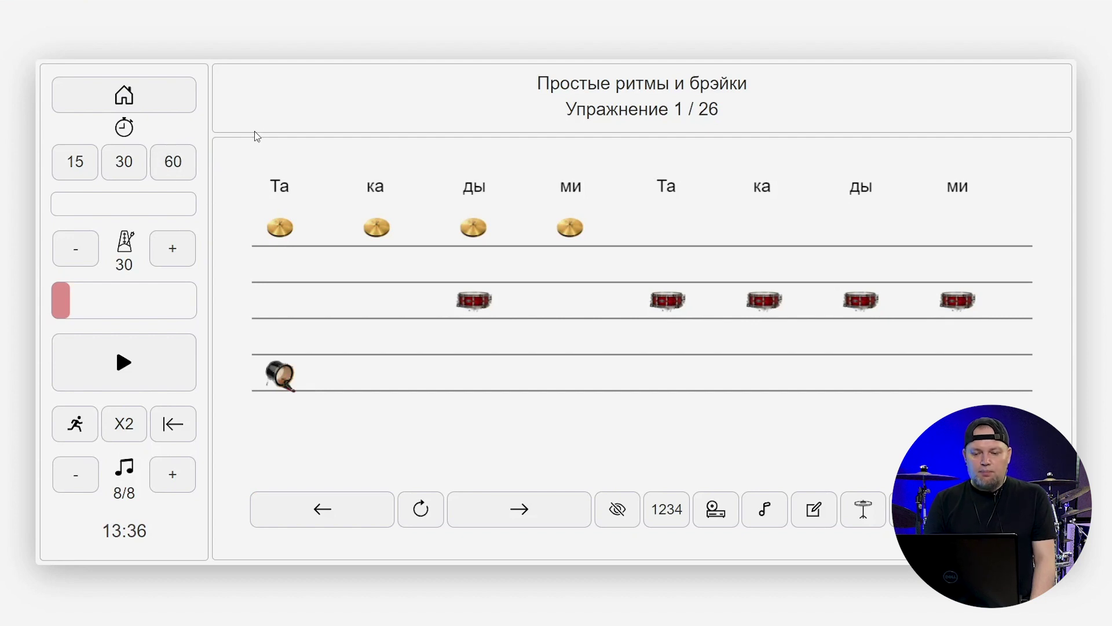
left_click(150, 99)
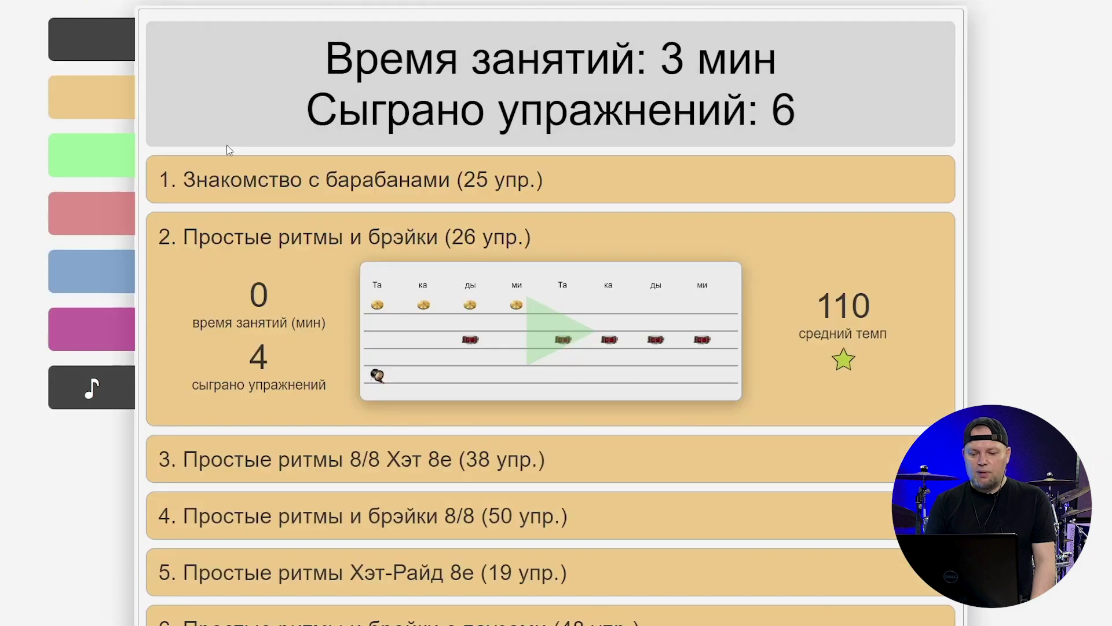
left_click(557, 331)
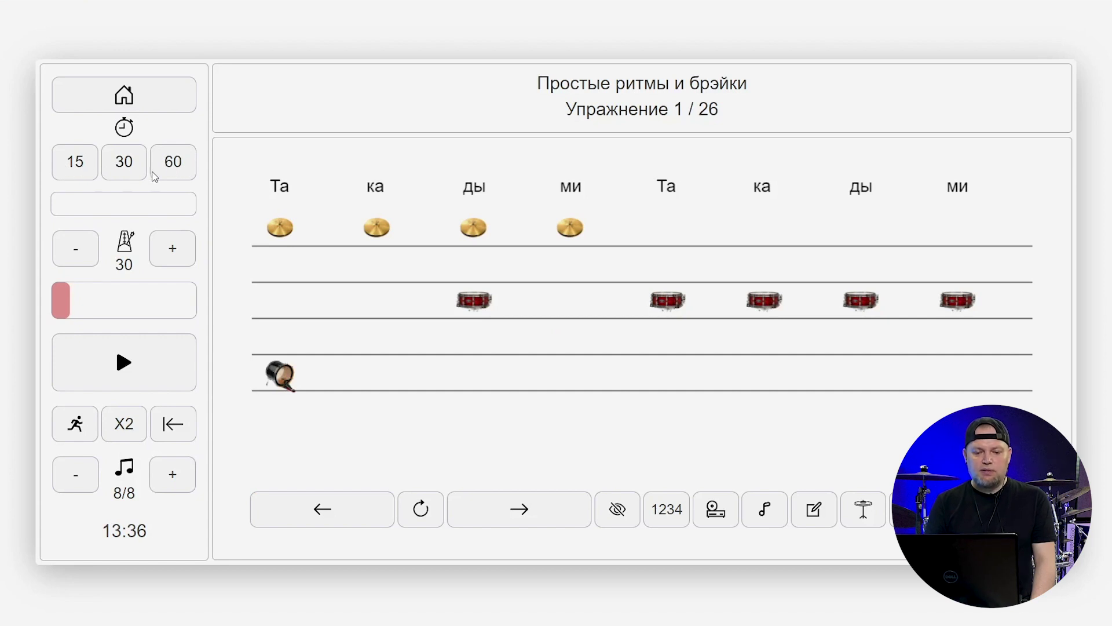
Run the 15 timer in the lesson, advance to exercise 2 and turn the timer off.
left_click(79, 164)
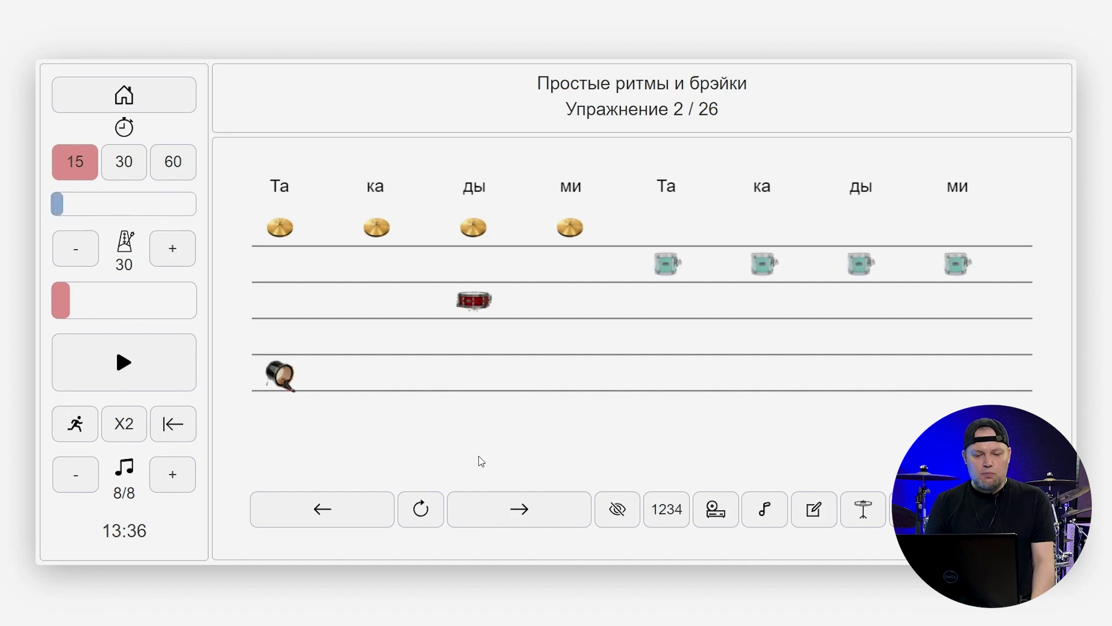
left_click(78, 165)
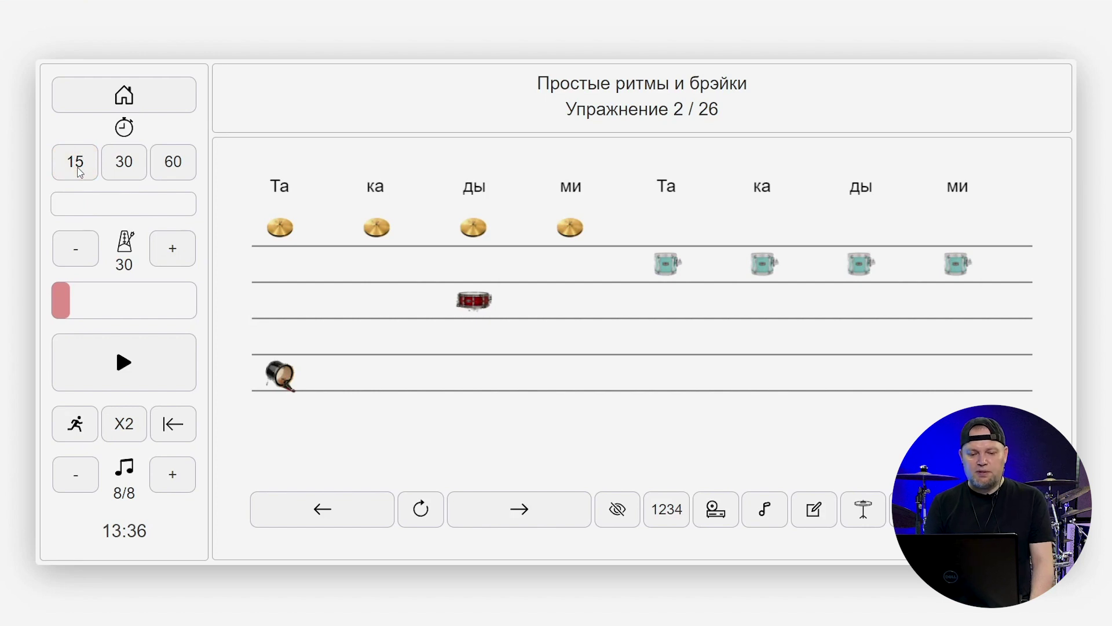
Raise the metronome tempo to 40 in single increments.
left_click(182, 264)
left_click(182, 264)
left_click(182, 264)
left_click(183, 264)
left_click(183, 264)
left_click(182, 264)
left_click(183, 265)
left_click(182, 264)
left_click(183, 264)
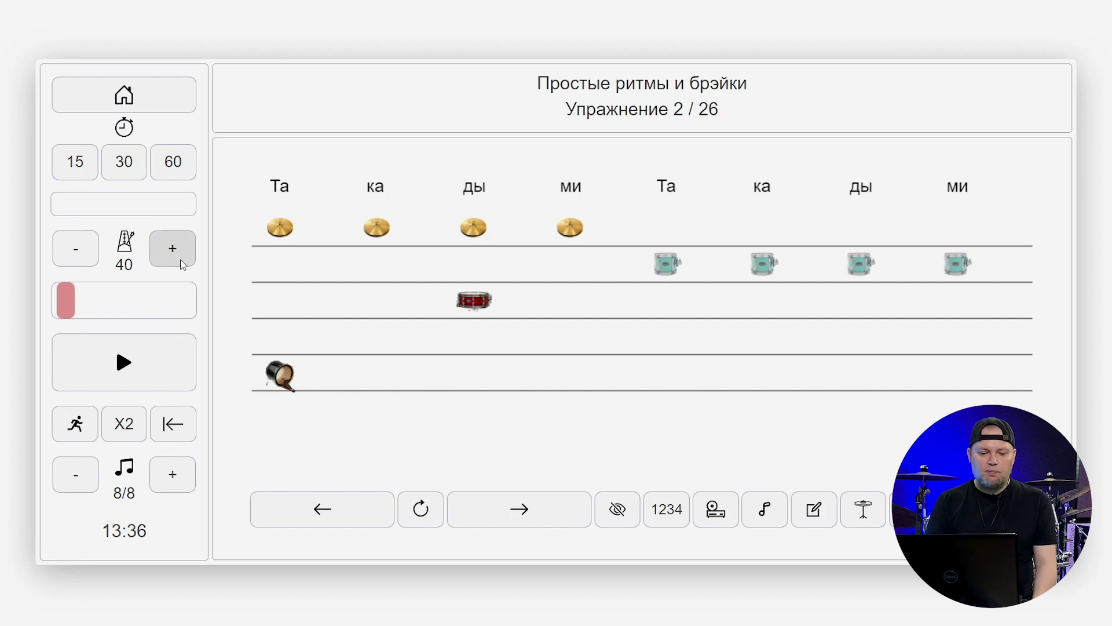
left_click(81, 248)
left_click(173, 250)
Set the metronome tempo to 175, then play exercise 2 briefly and stop it.
left_click_drag(66, 307, 131, 334)
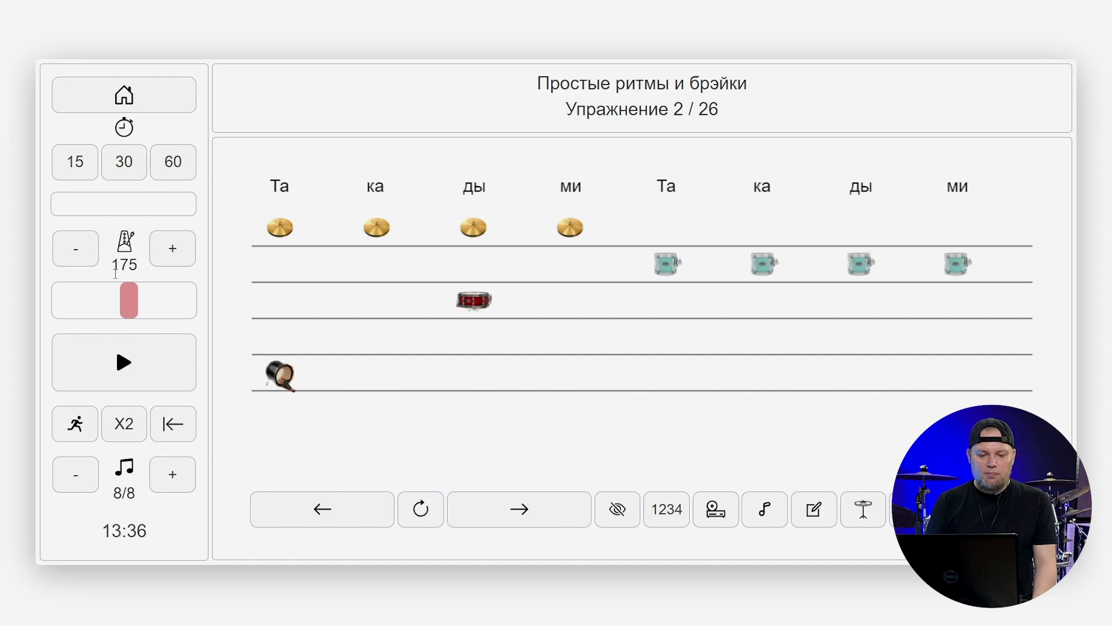
left_click(114, 365)
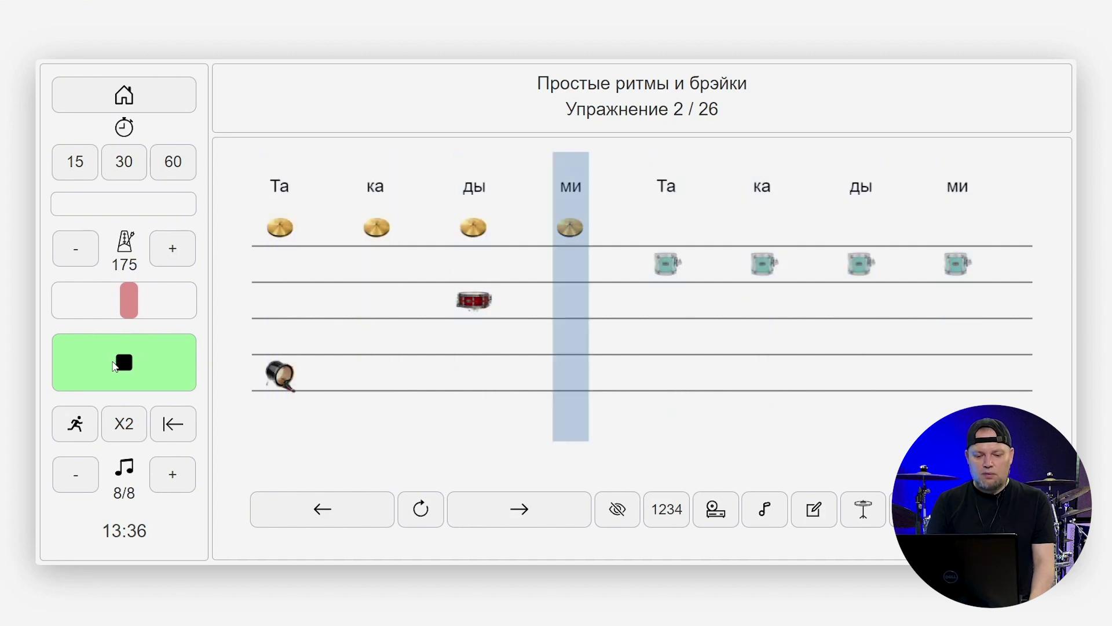
left_click(114, 365)
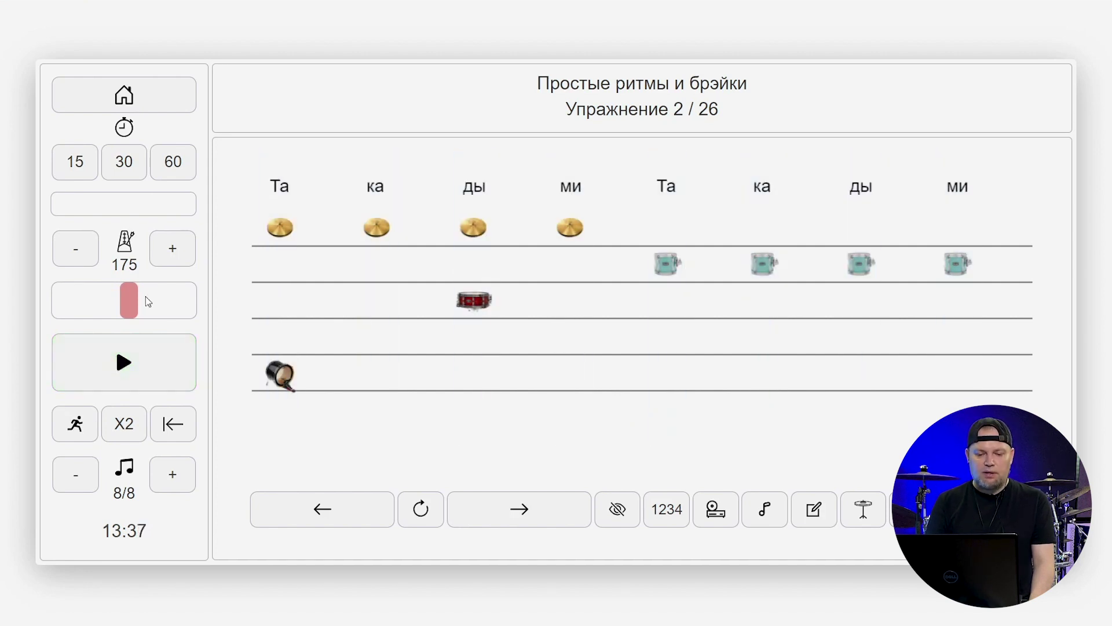
Turn on the gradual tempo increase with a starting tempo of 70 and a duration of 1 м.
left_click_drag(132, 305, 87, 306)
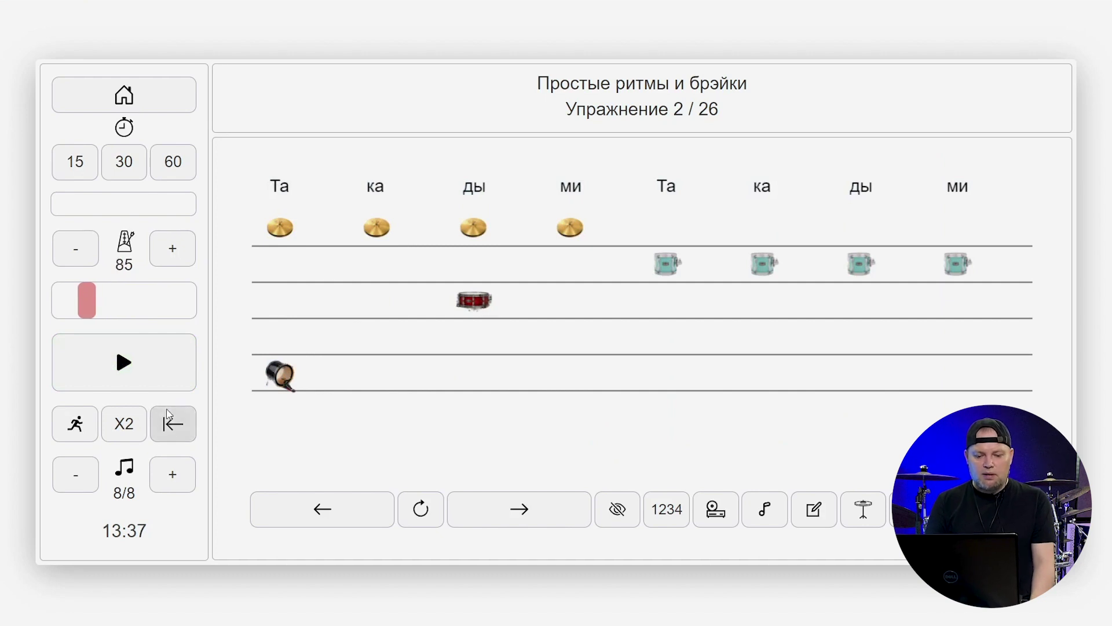
left_click(75, 425)
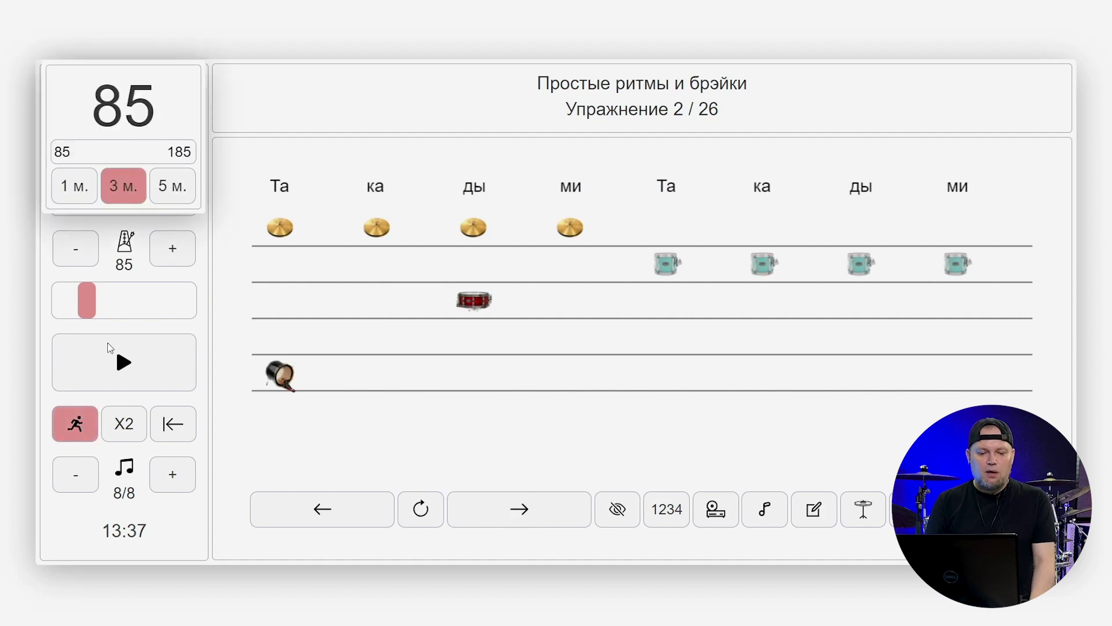
left_click_drag(88, 310, 80, 309)
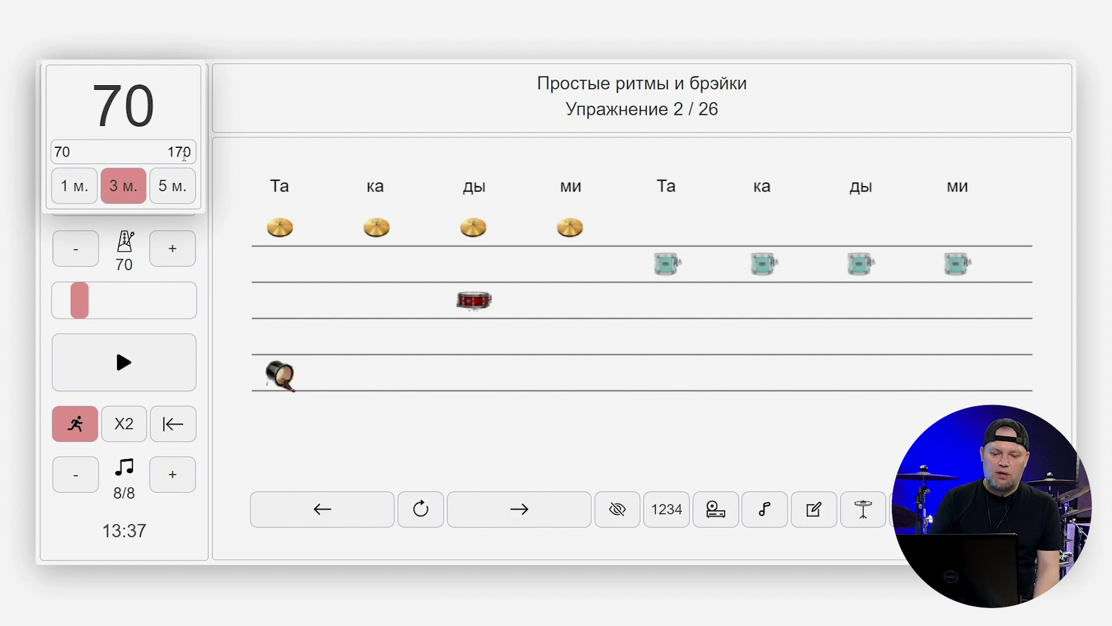
left_click(78, 196)
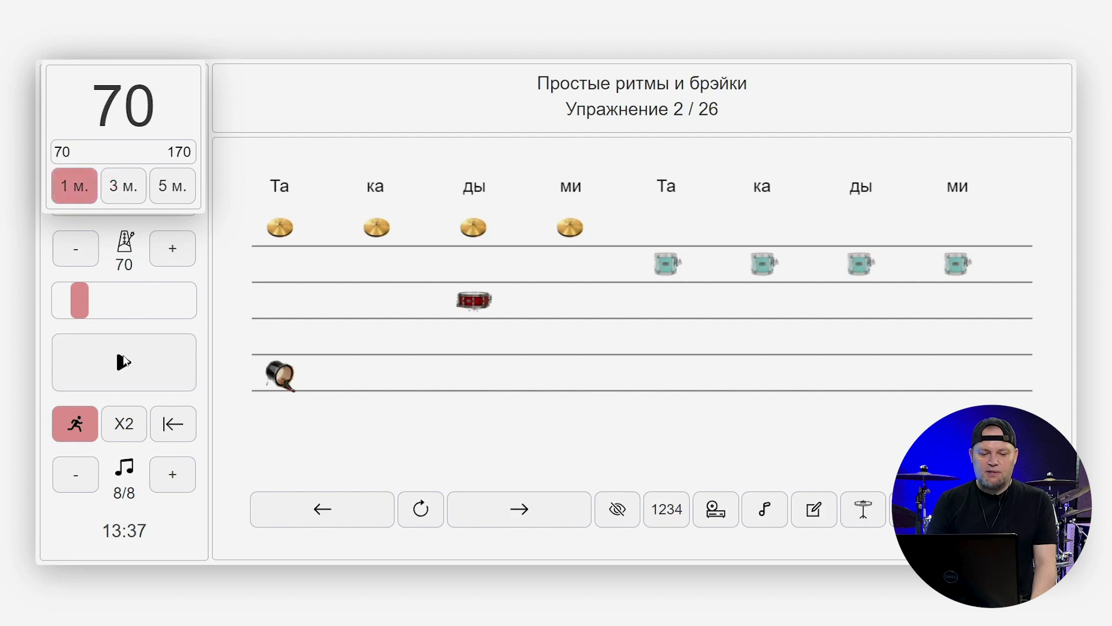
Play exercise 2 with the rising tempo, stop playback and turn the gradual tempo increase off.
left_click(125, 365)
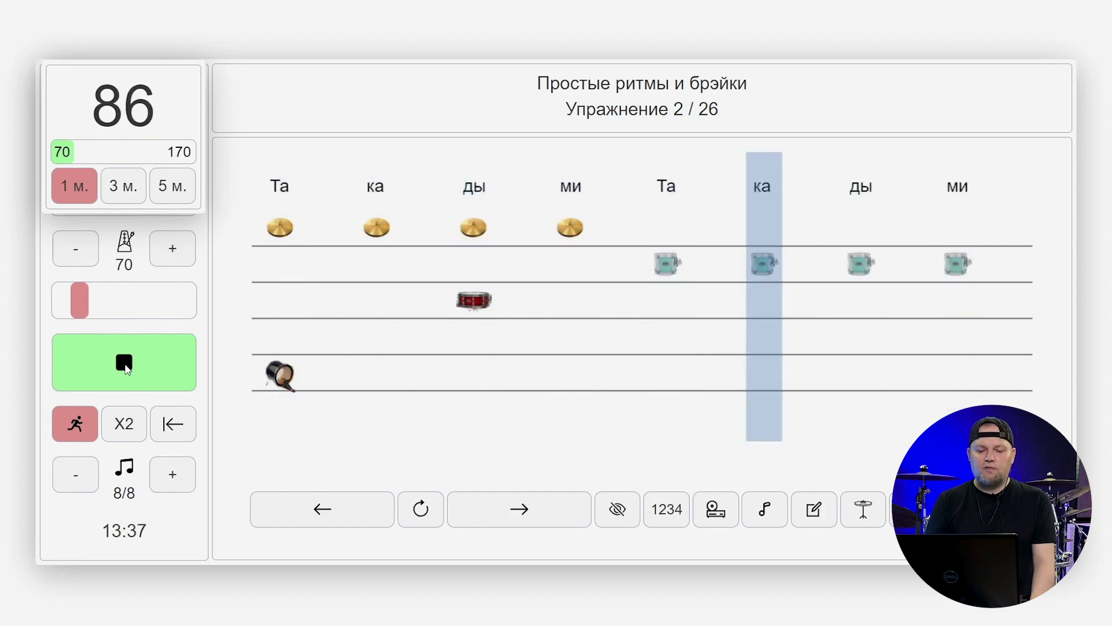
left_click(126, 369)
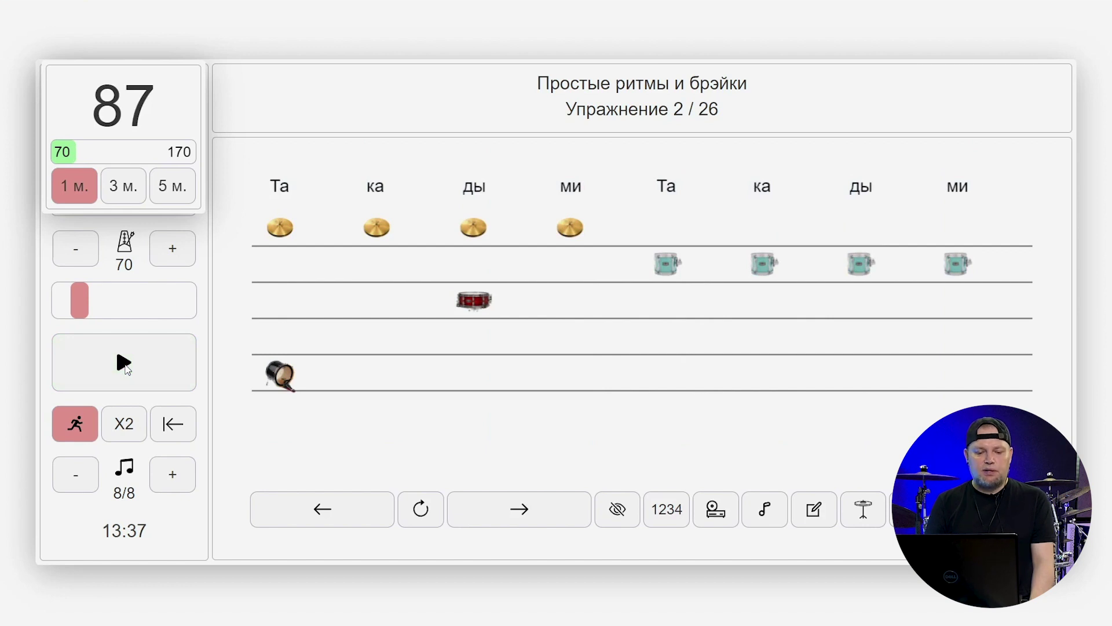
left_click(79, 428)
Play exercise 2 with X2 mode on, turn X2 off, and switch the gradual tempo increase on and off again.
left_click(125, 431)
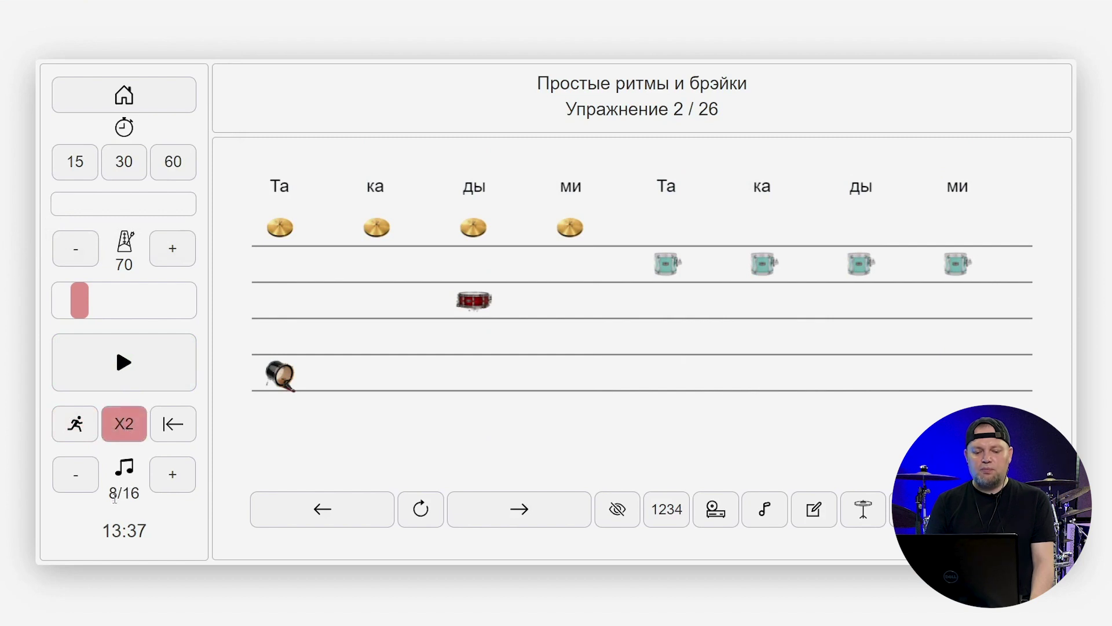
left_click(125, 430)
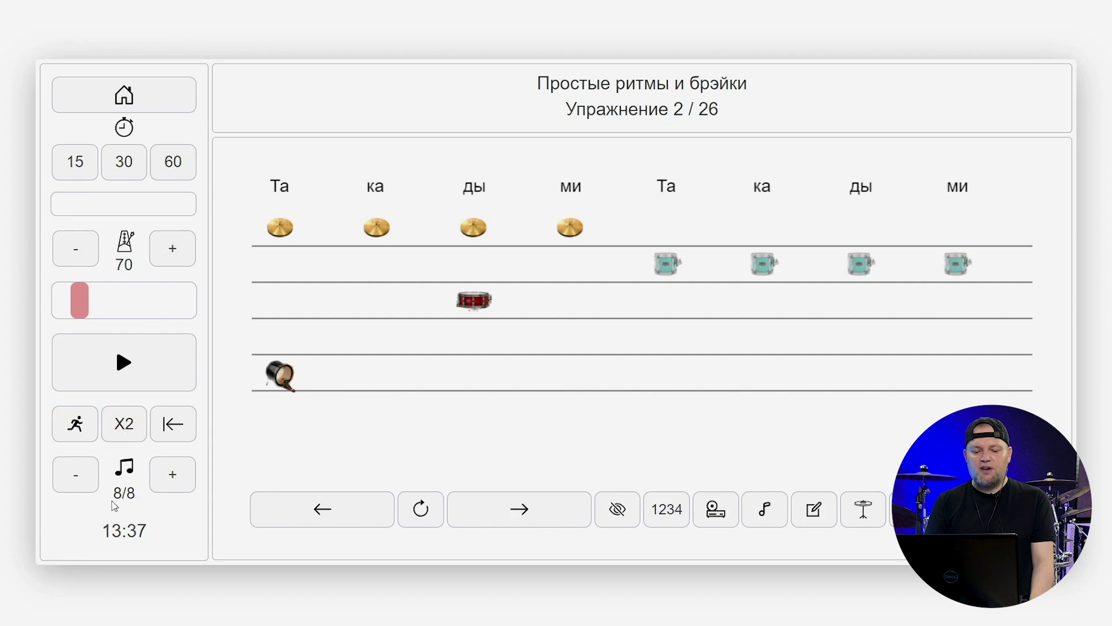
left_click(128, 431)
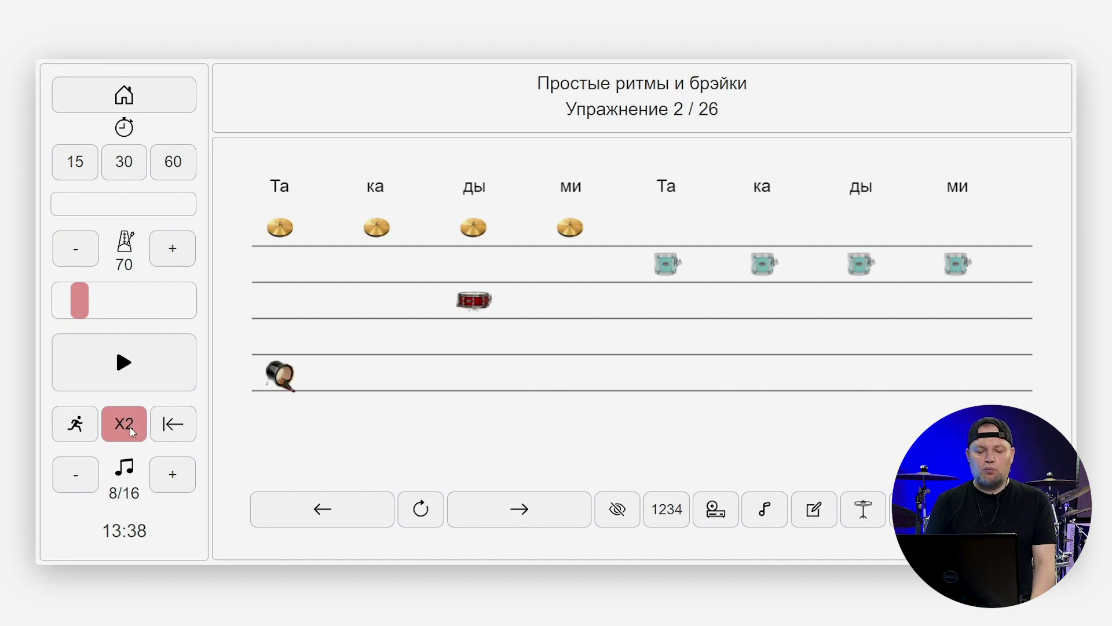
left_click(119, 370)
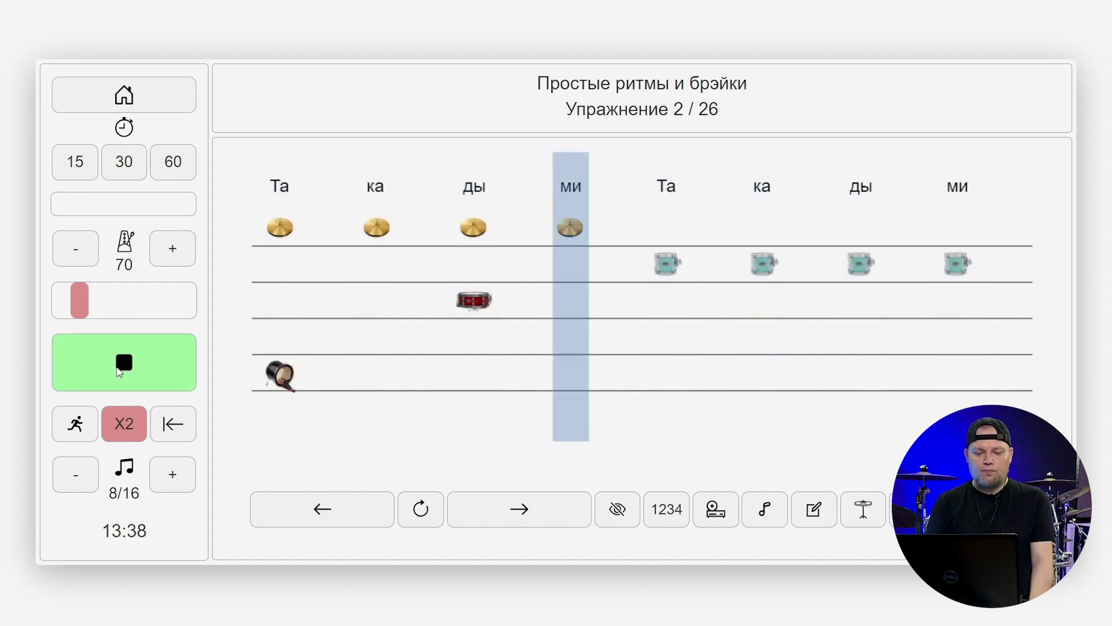
left_click(120, 367)
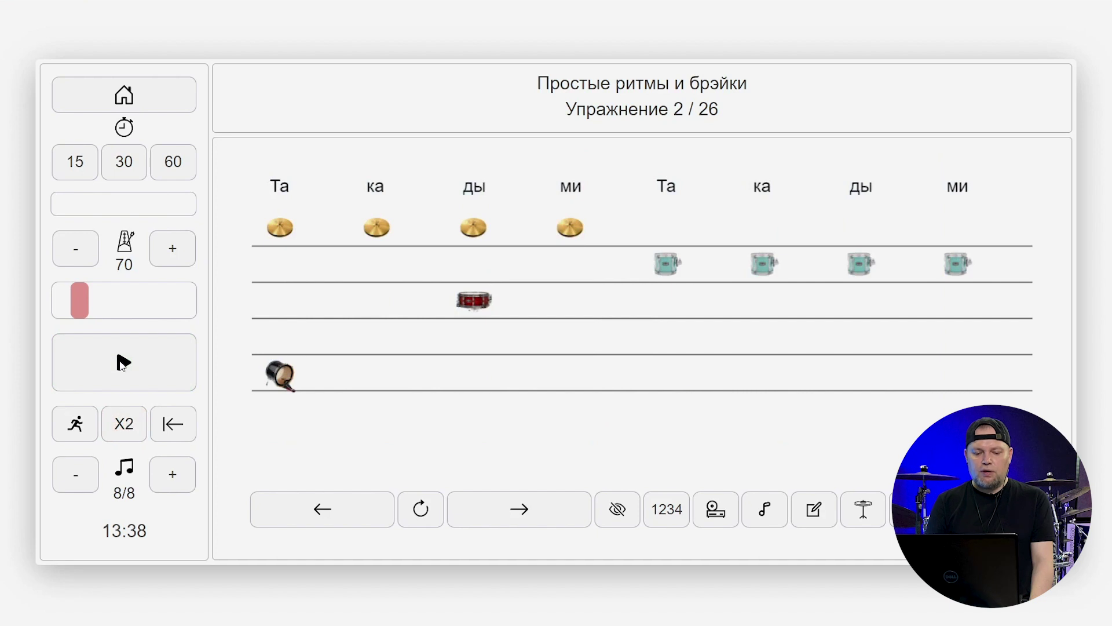
left_click(122, 363)
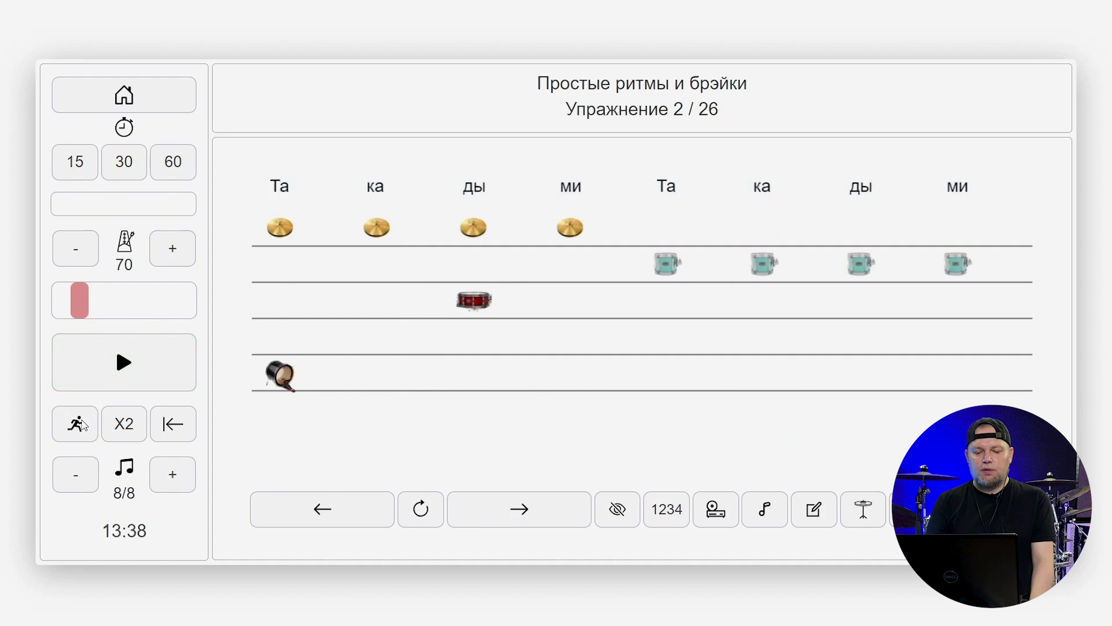
left_click(81, 423)
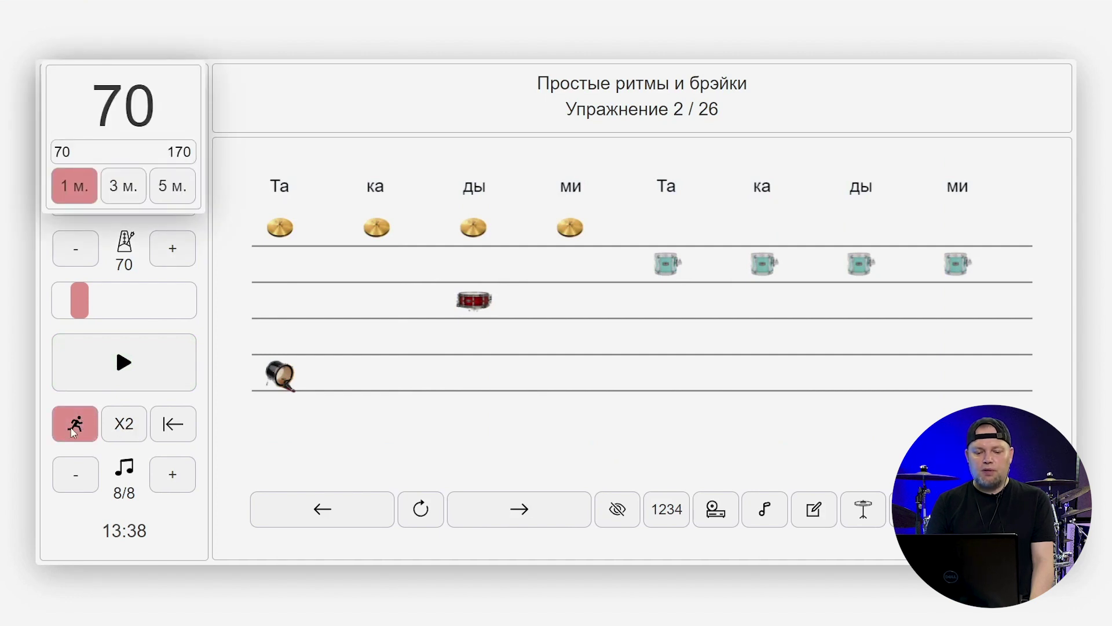
left_click(74, 428)
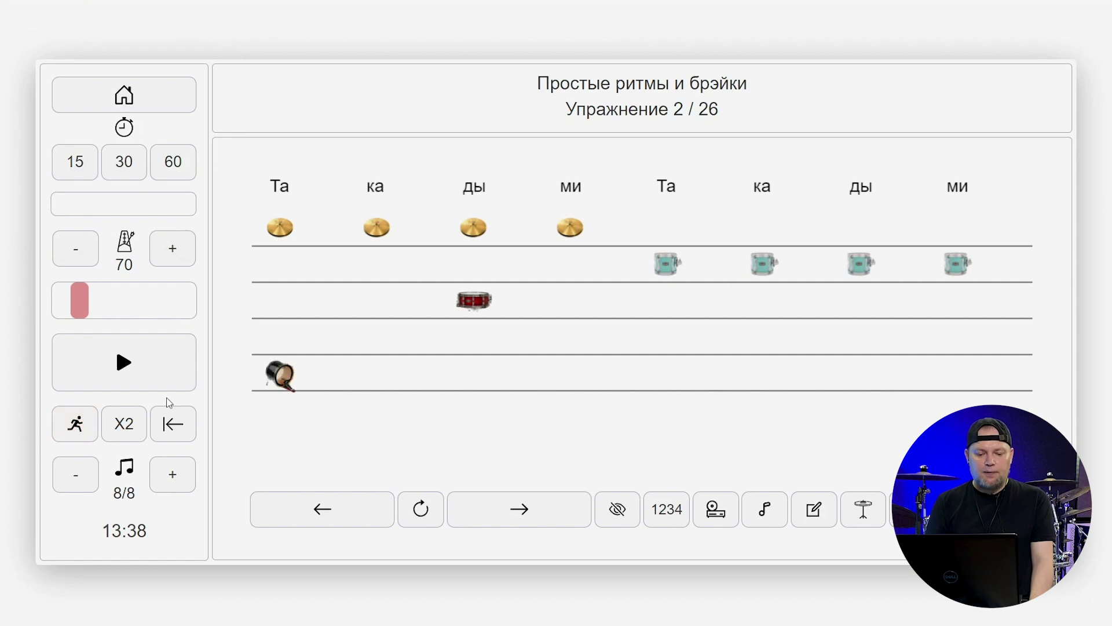
Play exercise 2 twice with the return-to-start option (|←) on, stopping each time, and switch the option off.
left_click(174, 423)
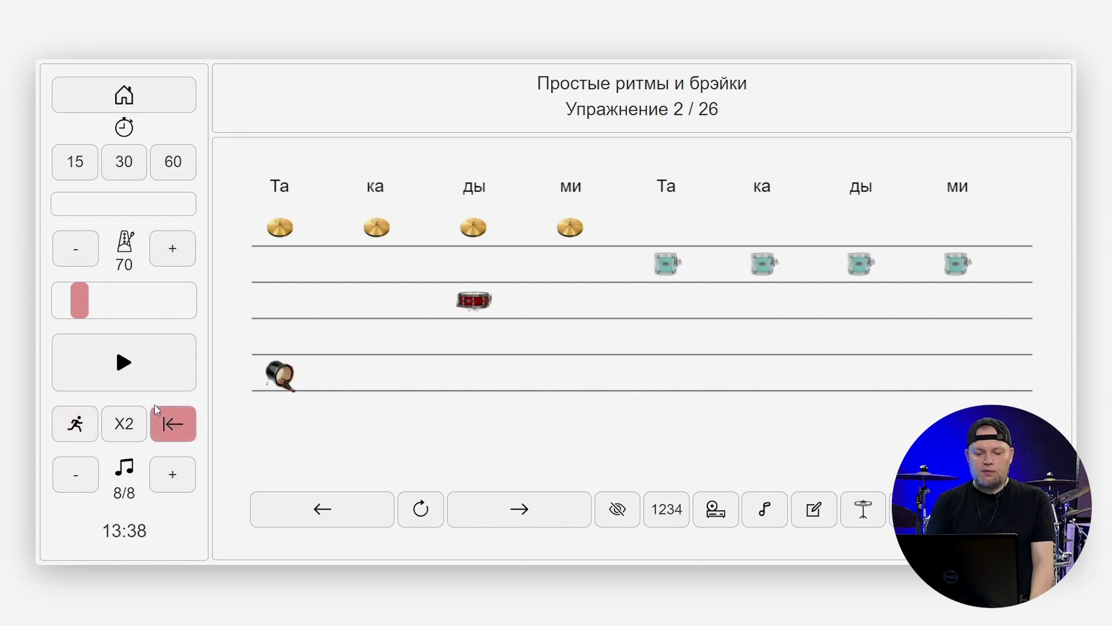
left_click(130, 373)
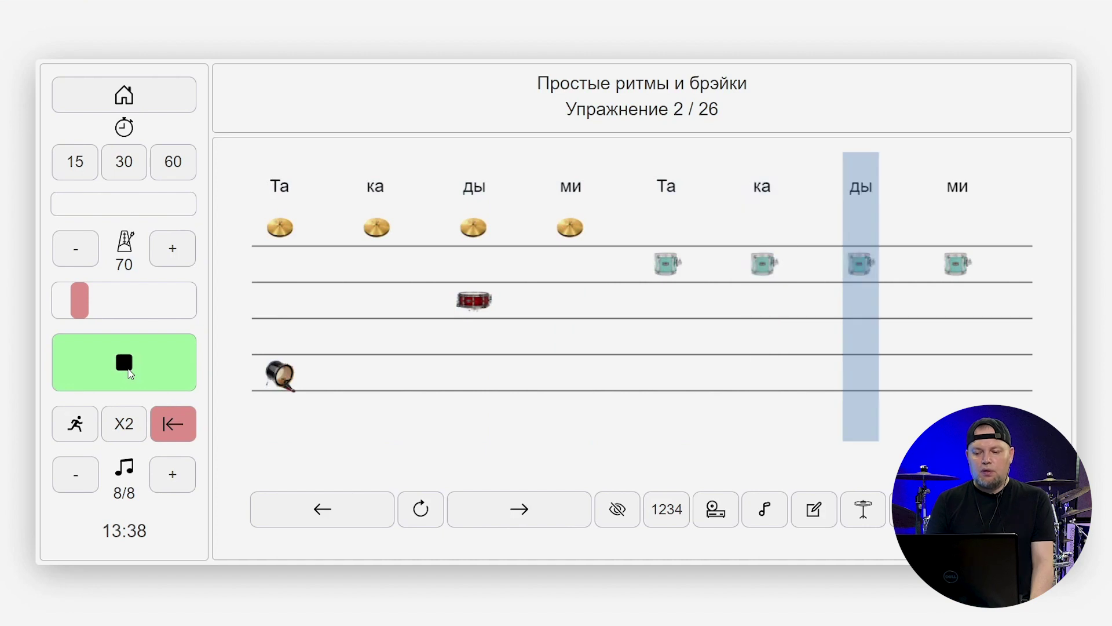
left_click(130, 372)
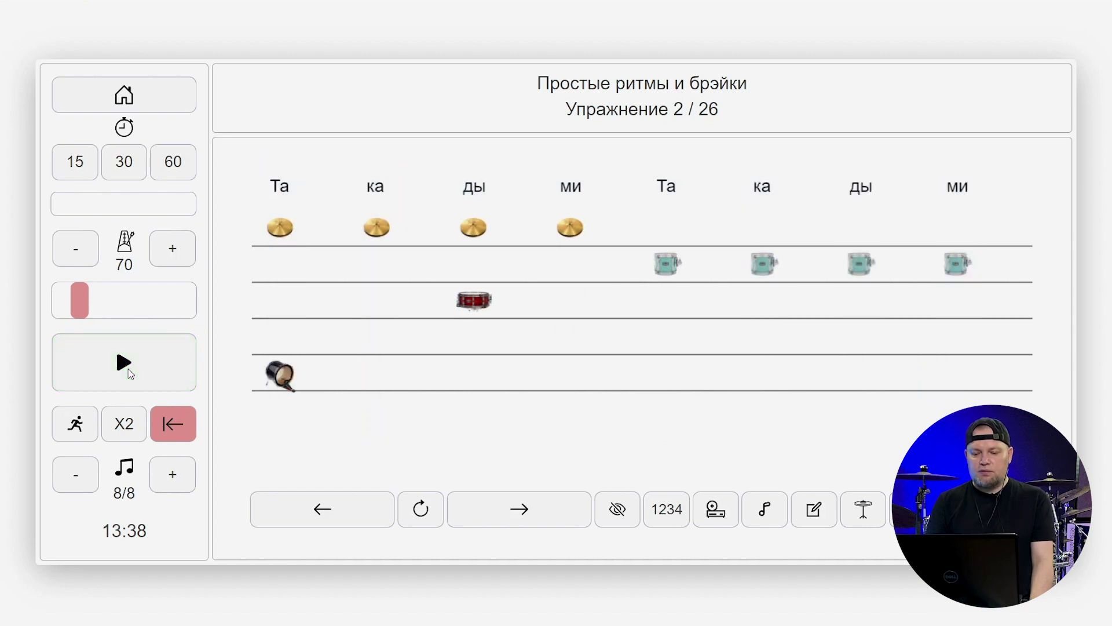
left_click(176, 424)
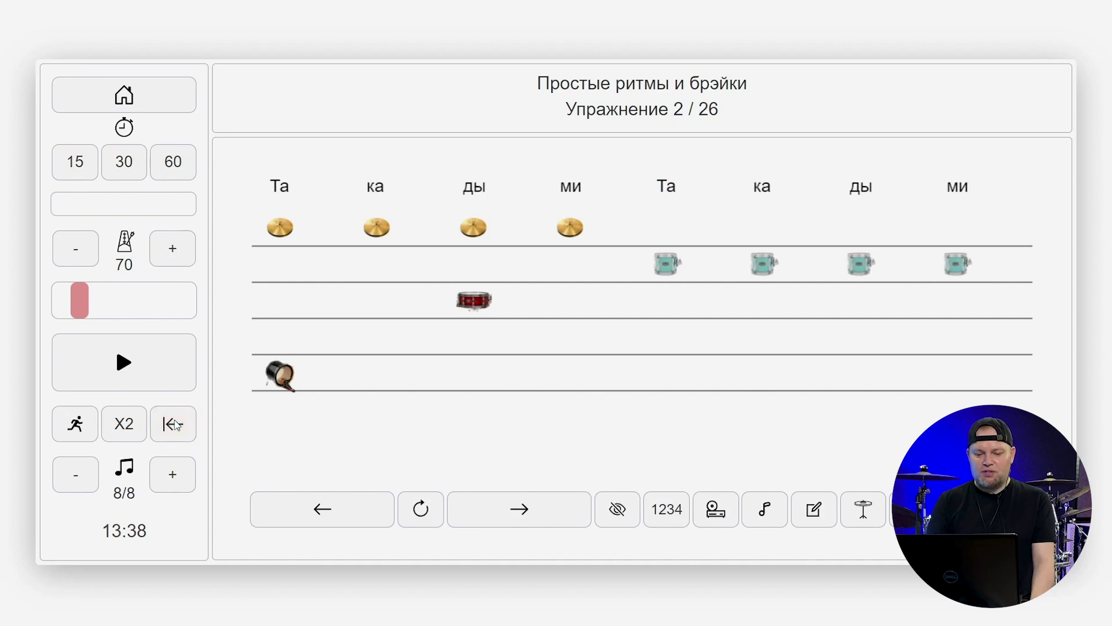
left_click(176, 425)
left_click(124, 364)
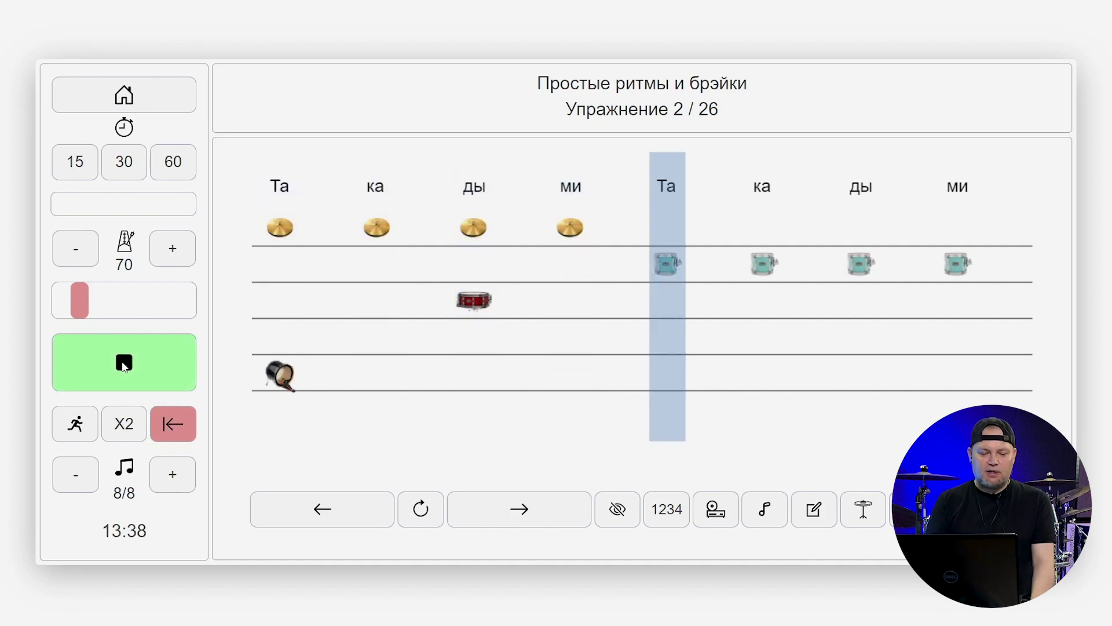
left_click(123, 364)
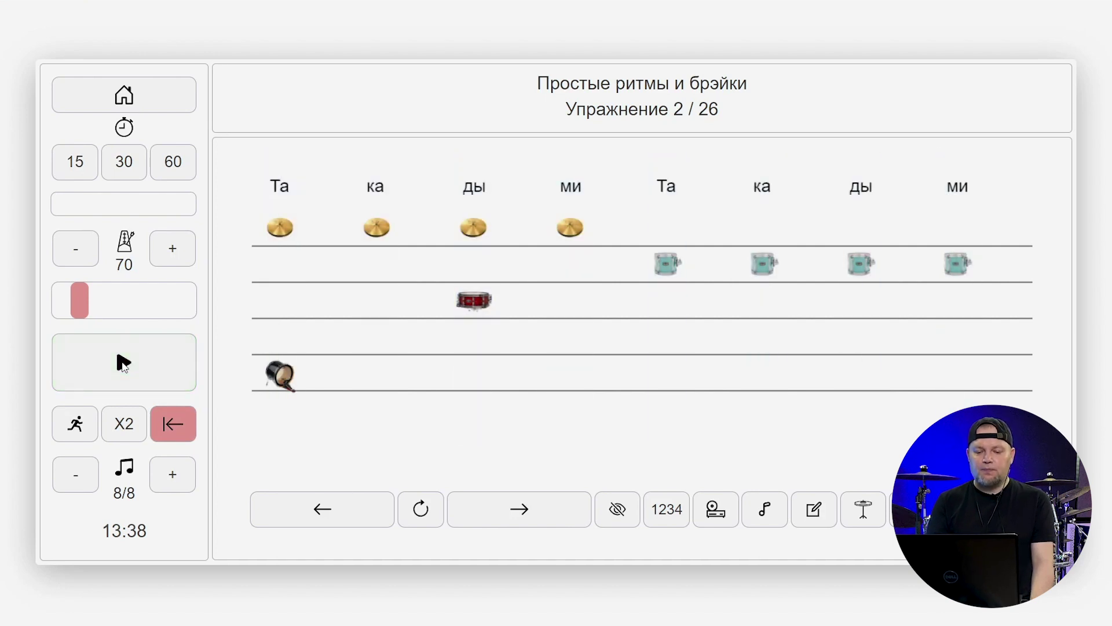
left_click(172, 438)
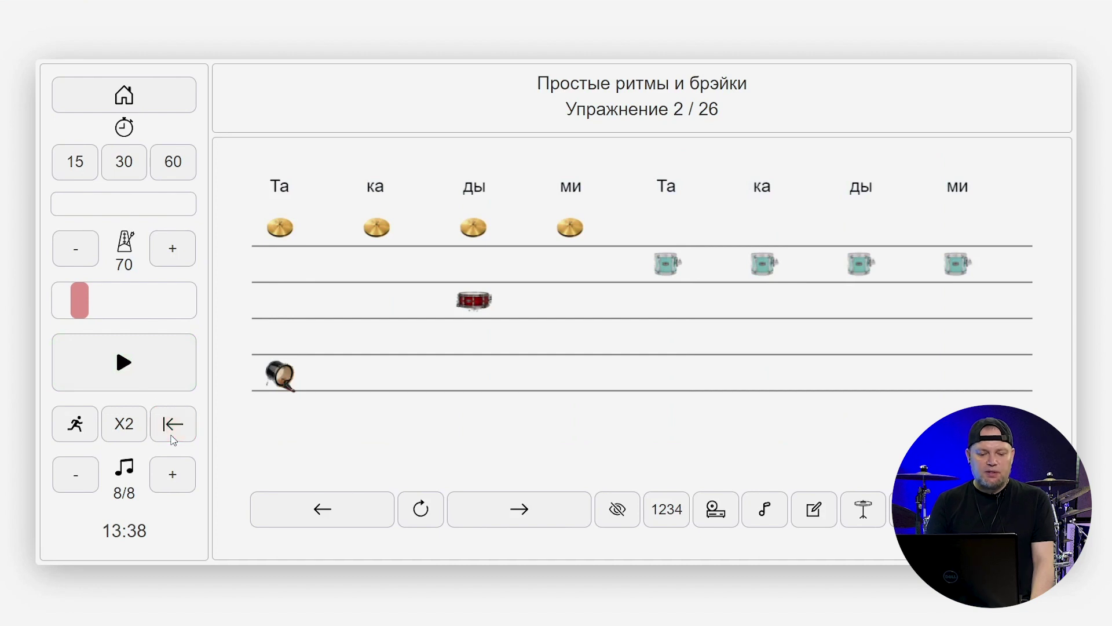
Shorten the pattern of exercise 2 to 6/8.
left_click(84, 481)
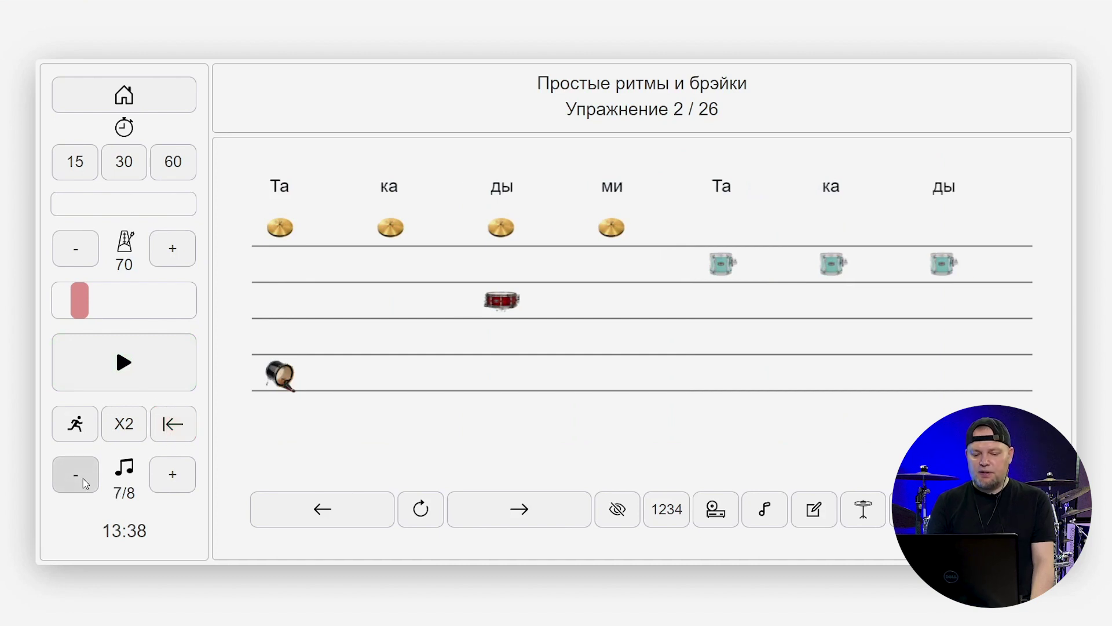
left_click(85, 481)
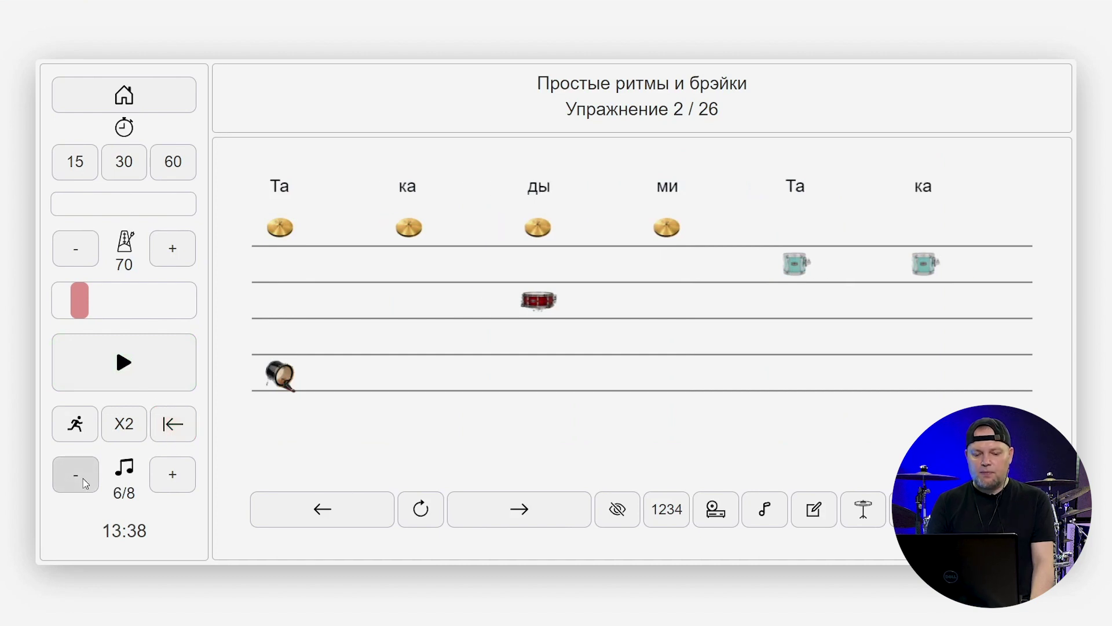
Lengthen the pattern of exercise 2 to 7/8.
left_click(173, 478)
left_click(174, 479)
left_click(174, 480)
left_click(174, 481)
left_click(174, 480)
left_click(173, 480)
left_click(173, 480)
left_click(173, 481)
left_click(173, 480)
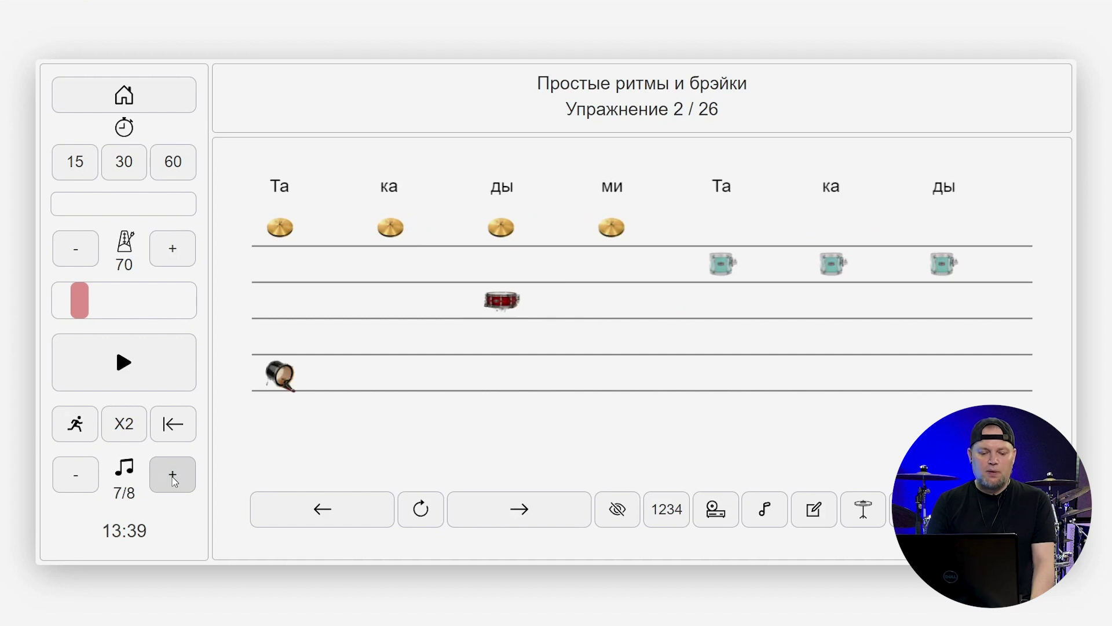
Shorten the pattern of exercise 2 to 5/8, play it and stop playback.
left_click(78, 485)
left_click(78, 486)
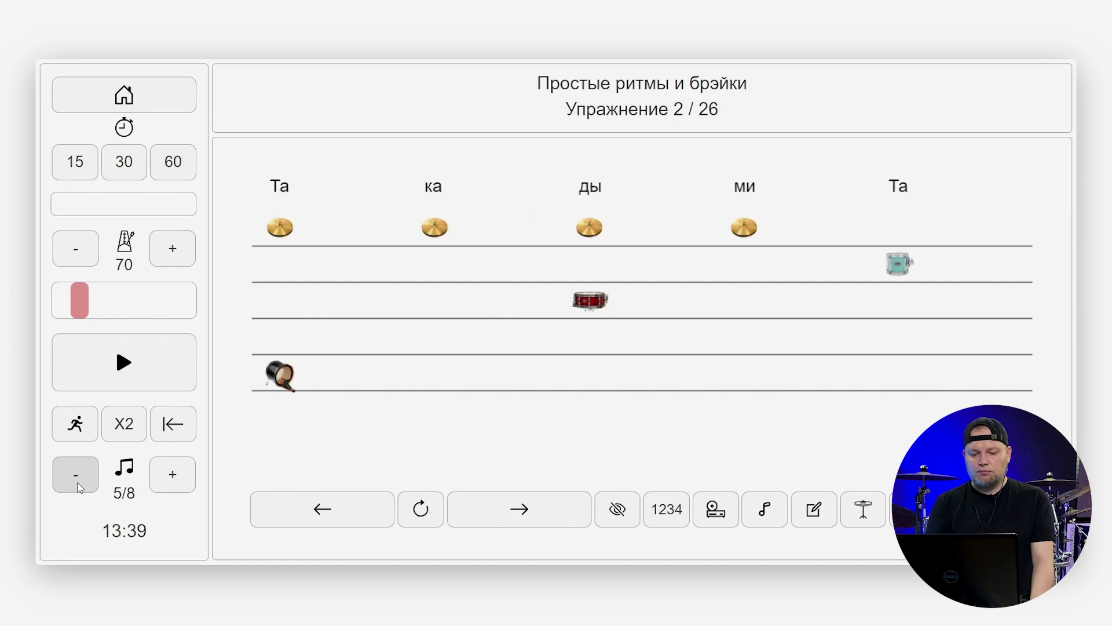
left_click(123, 362)
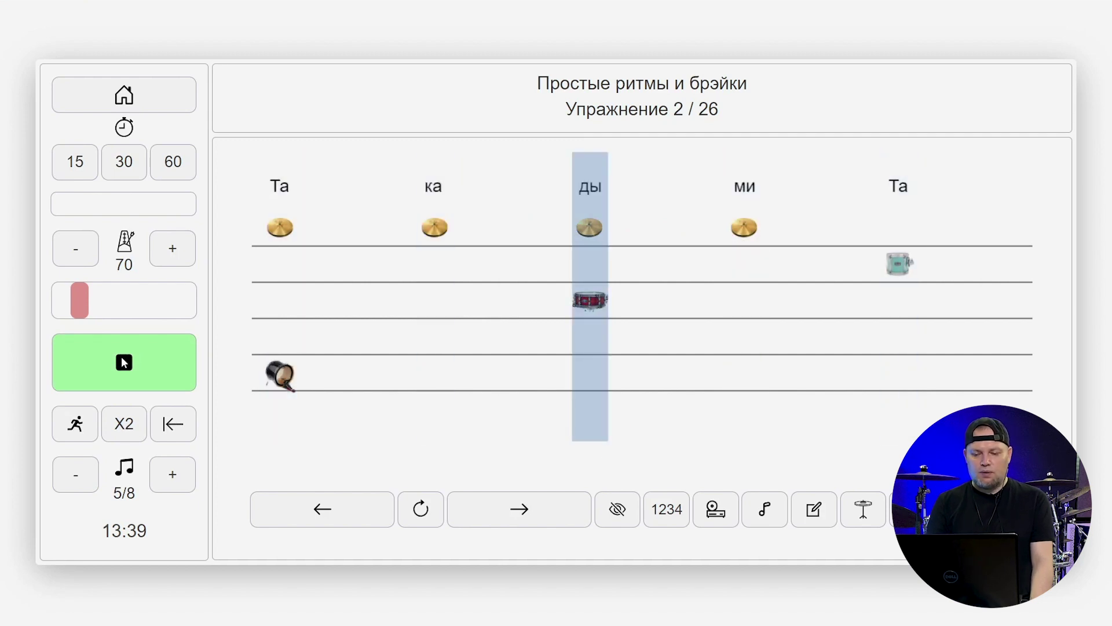
left_click(123, 362)
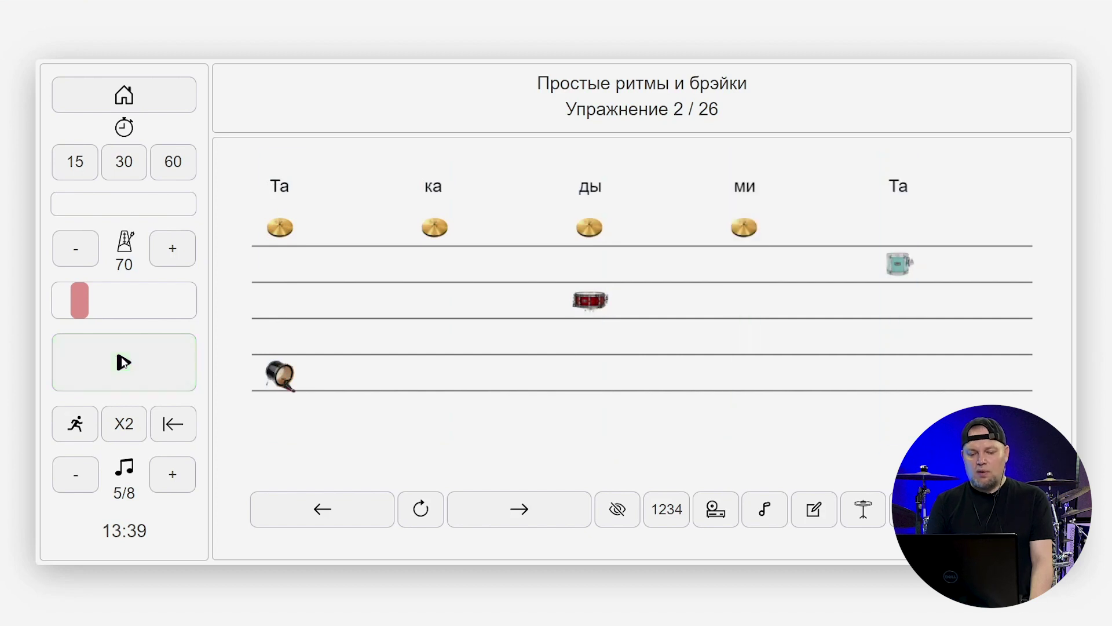
Set the pattern of exercise 2 back to the full 8/8.
left_click(177, 488)
left_click(176, 487)
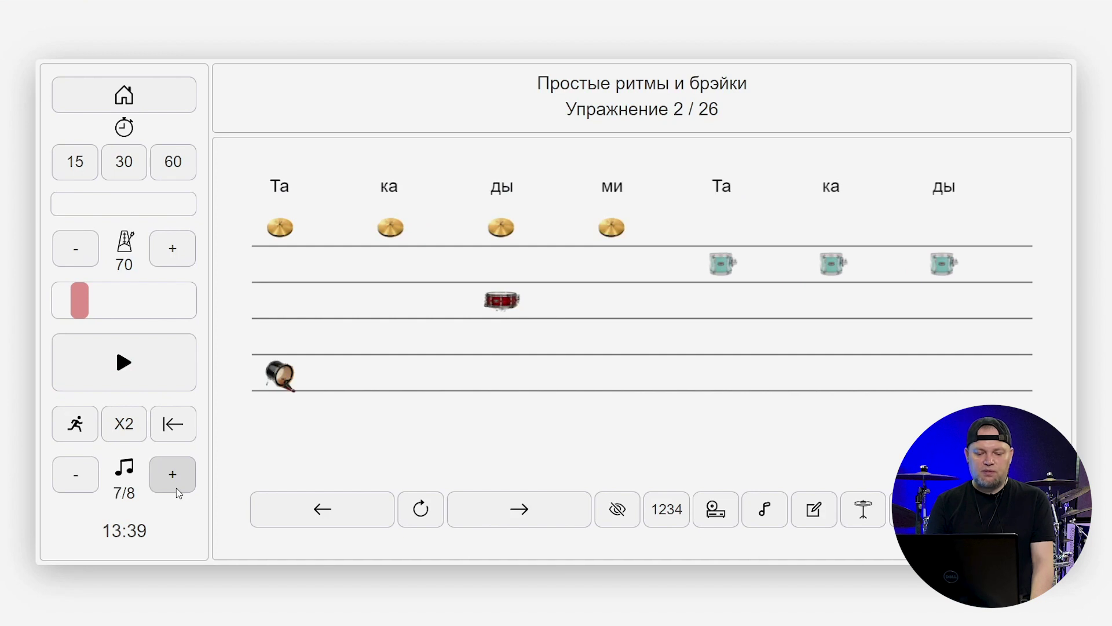
left_click(176, 488)
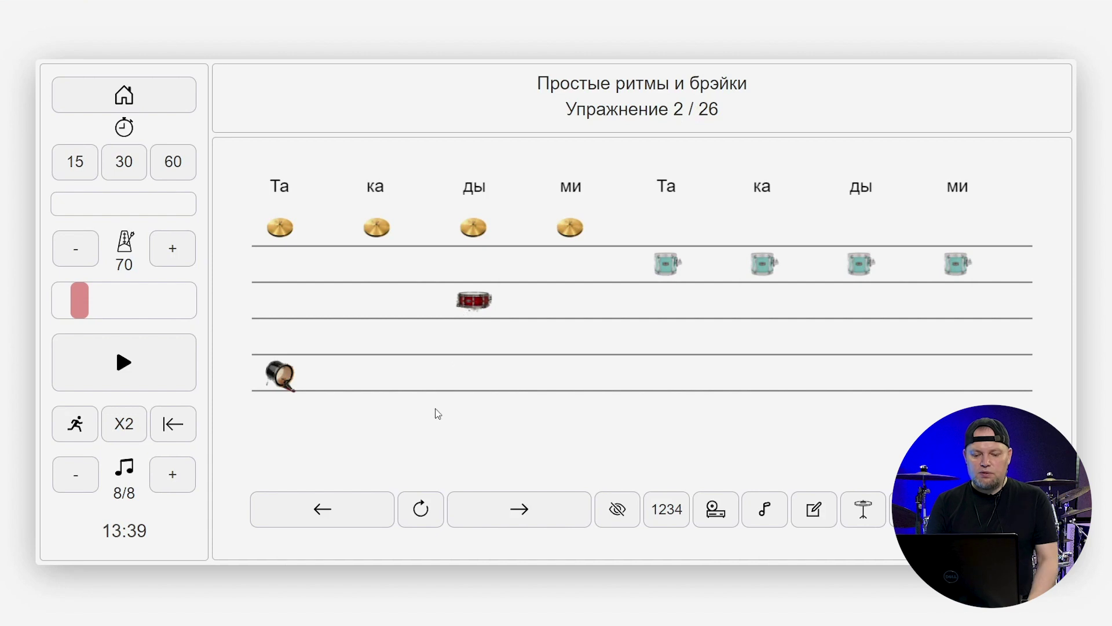
Step back to exercise 1, advance through the exercises to number 9, and reset the lesson to its first exercise.
left_click(326, 503)
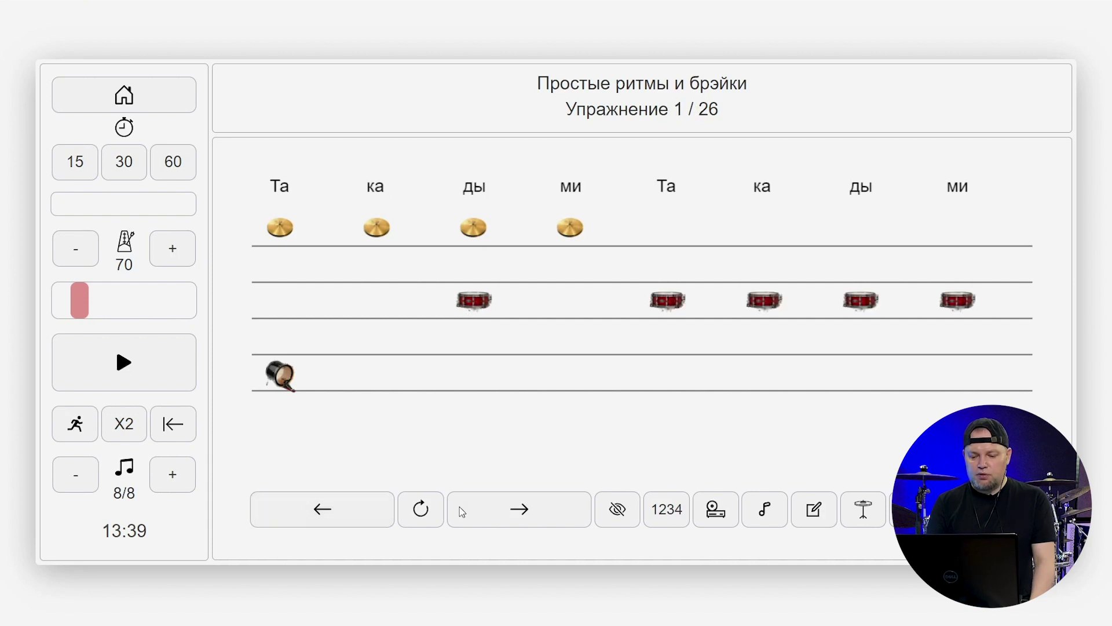
left_click(536, 505)
left_click(537, 505)
left_click(536, 505)
left_click(536, 505)
left_click(536, 505)
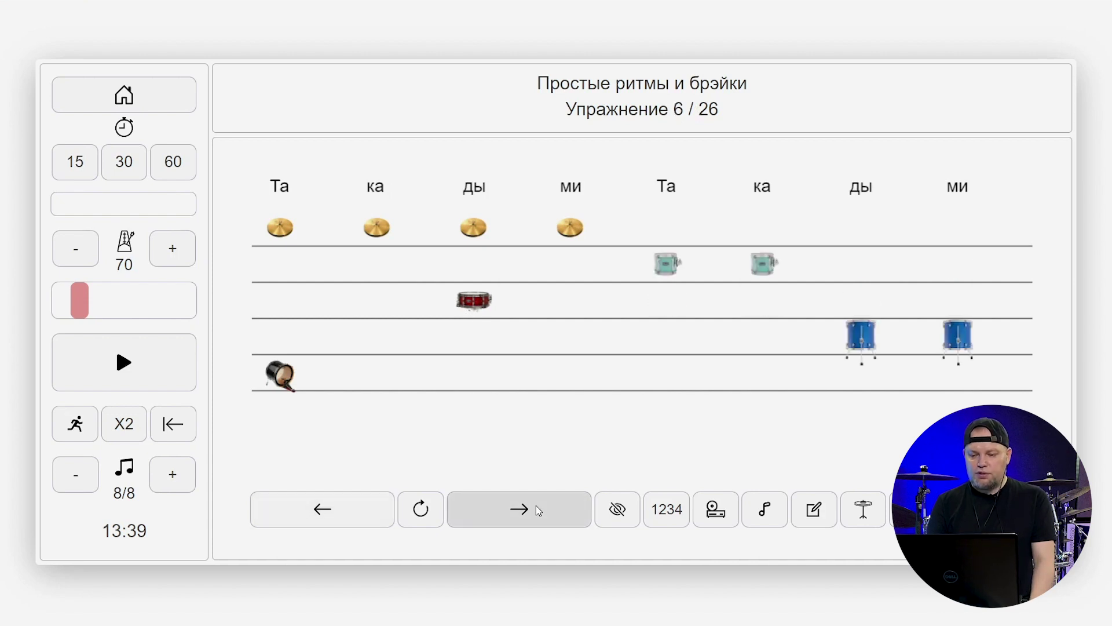
left_click(536, 505)
left_click(536, 505)
left_click(536, 505)
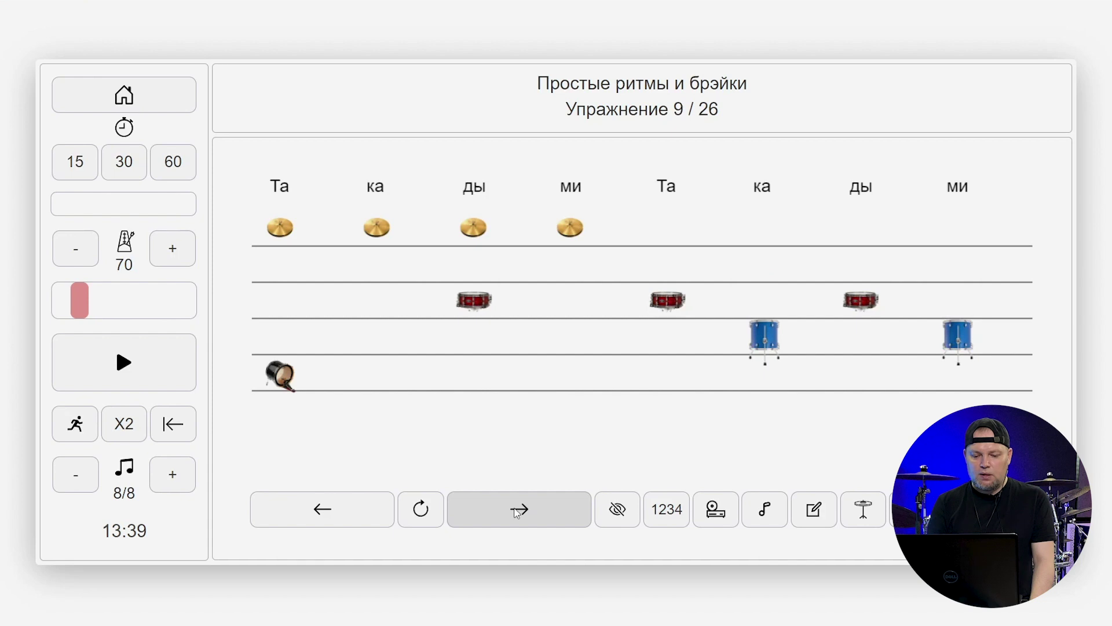
left_click(425, 516)
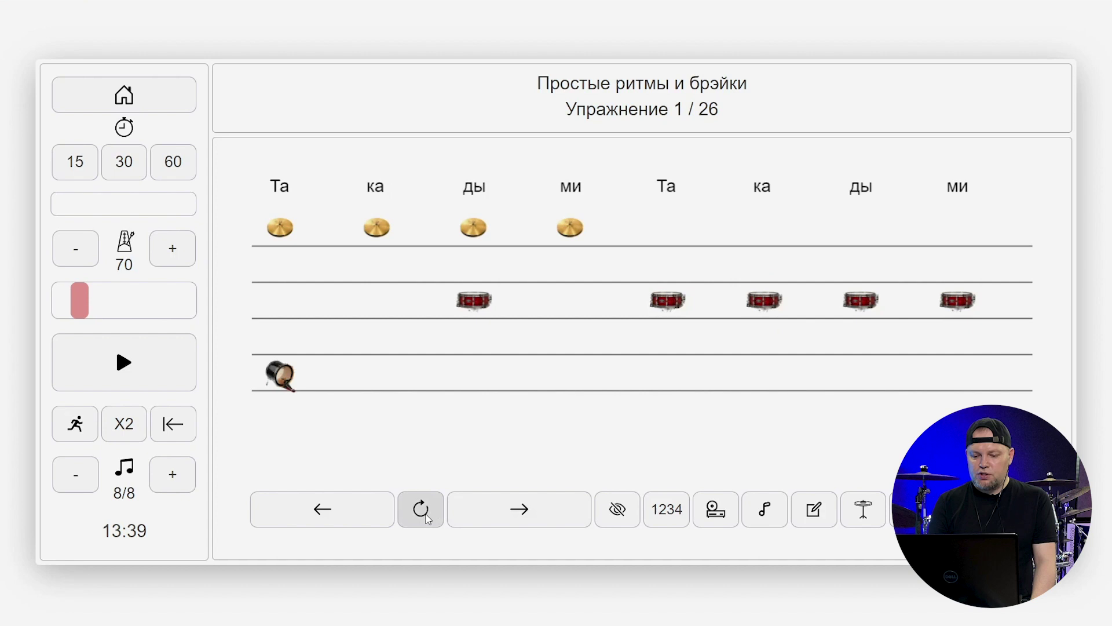
Play exercise 1 with the moving highlight hidden and return-to-start on, show the highlight again and stop playback.
left_click(621, 512)
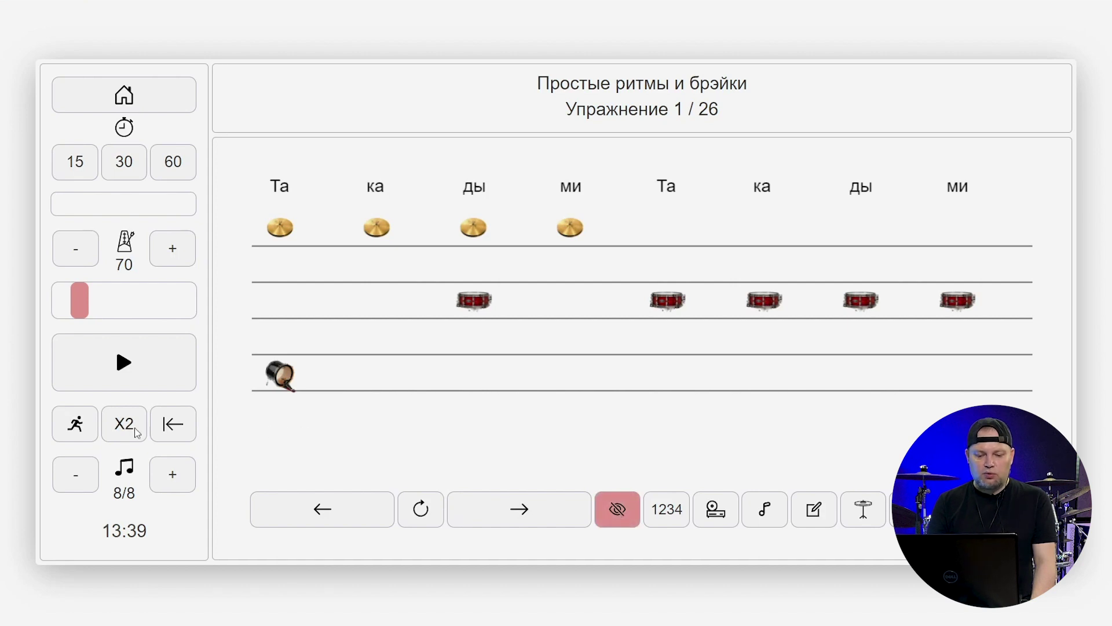
left_click(171, 427)
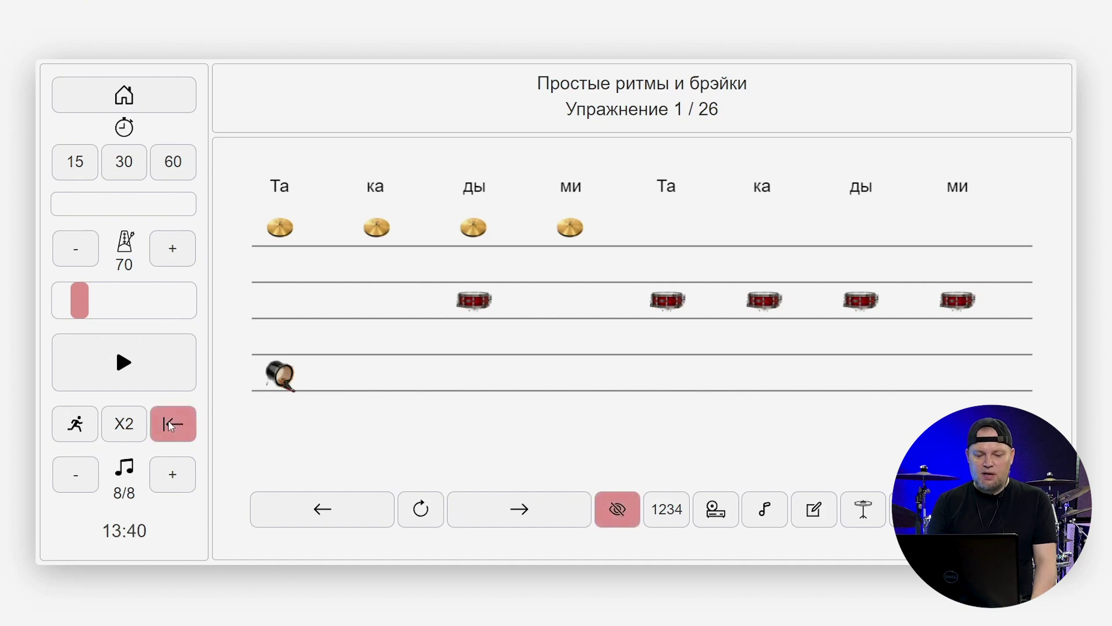
left_click(115, 369)
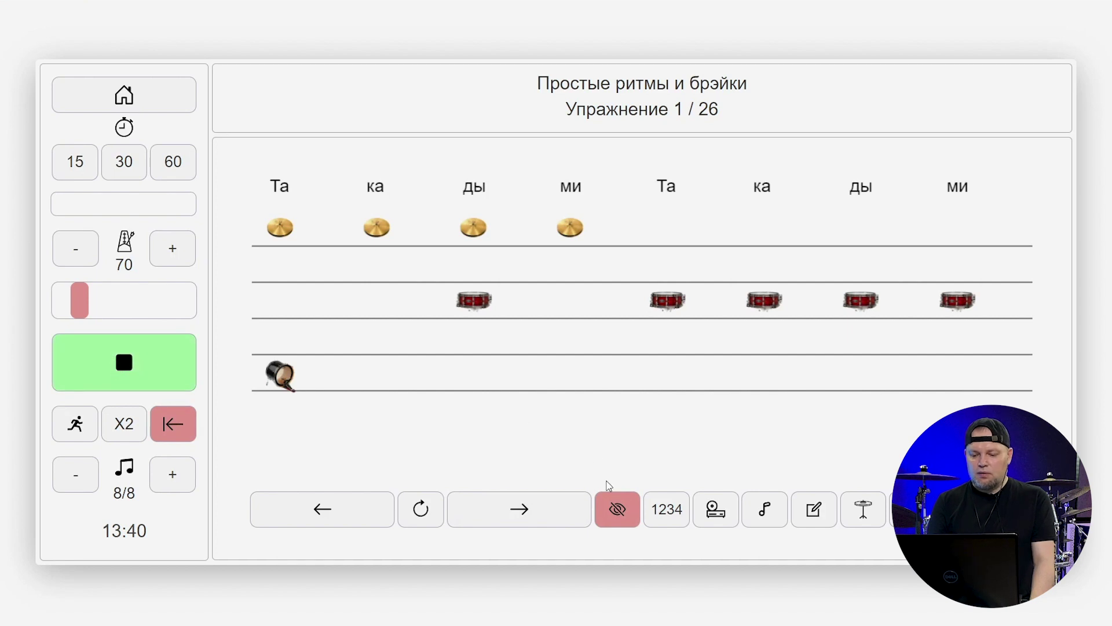
left_click(617, 508)
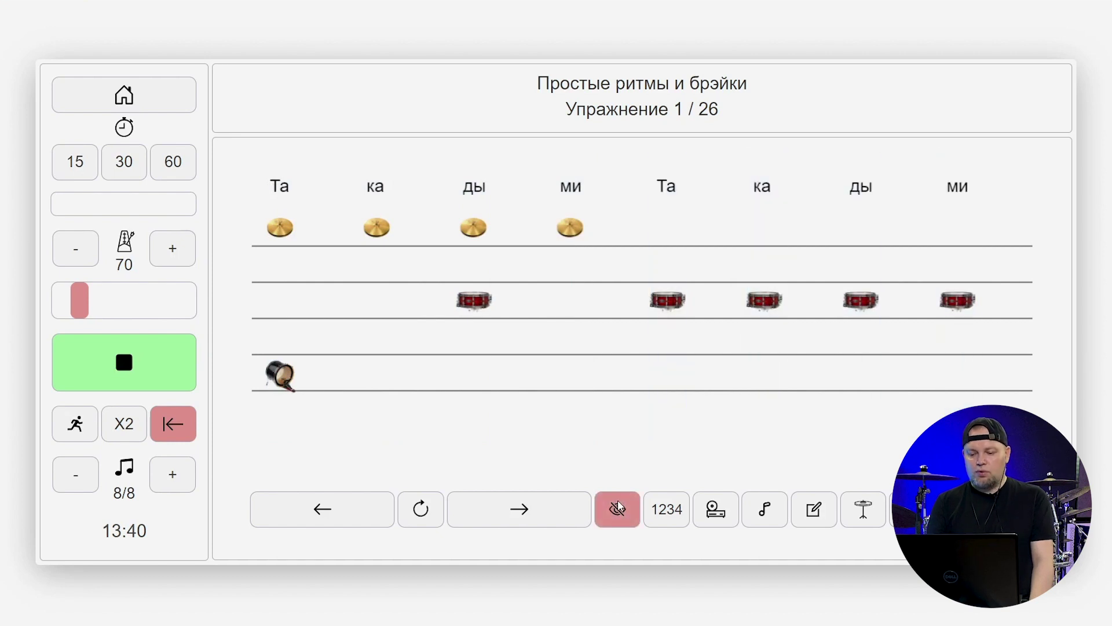
left_click(150, 375)
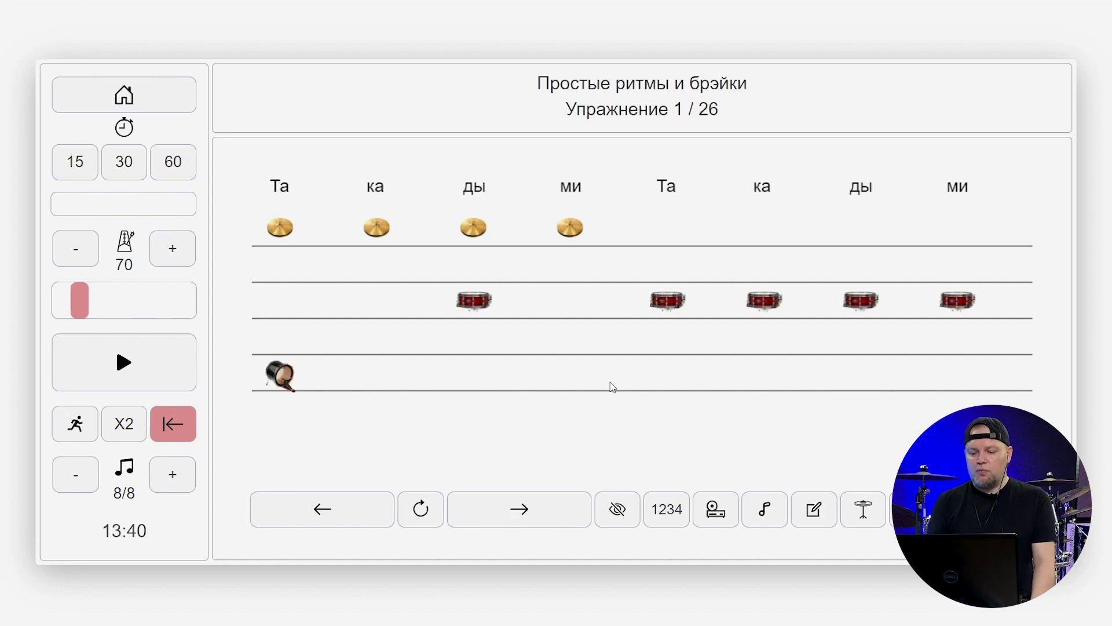
Switch the count labels of exercise 1 to numbers (1234) and back to syllables.
left_click(673, 519)
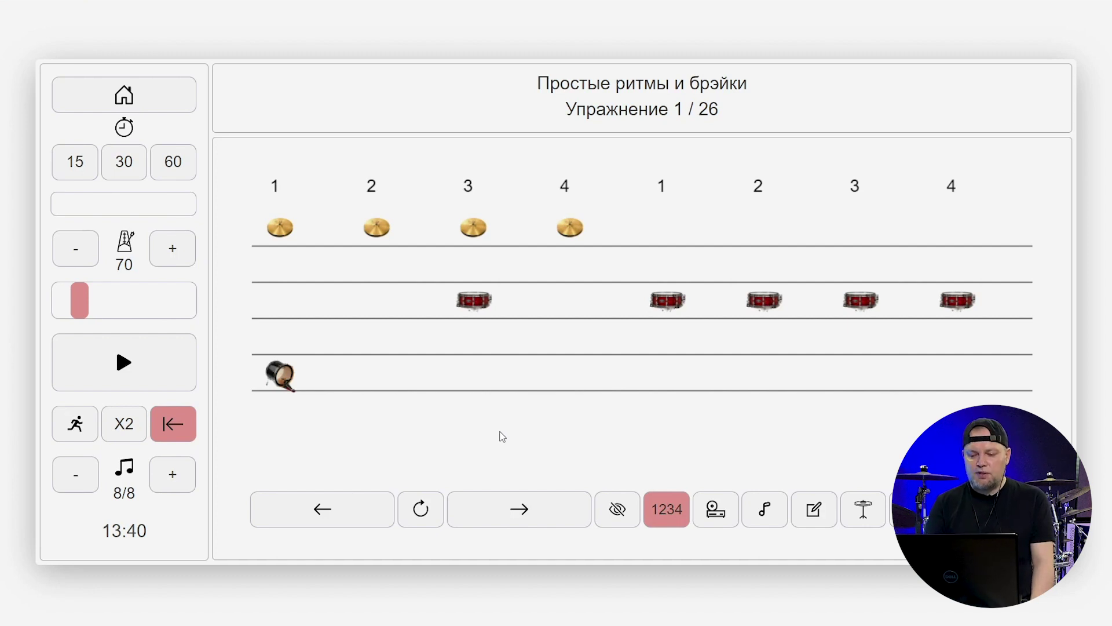
left_click(672, 518)
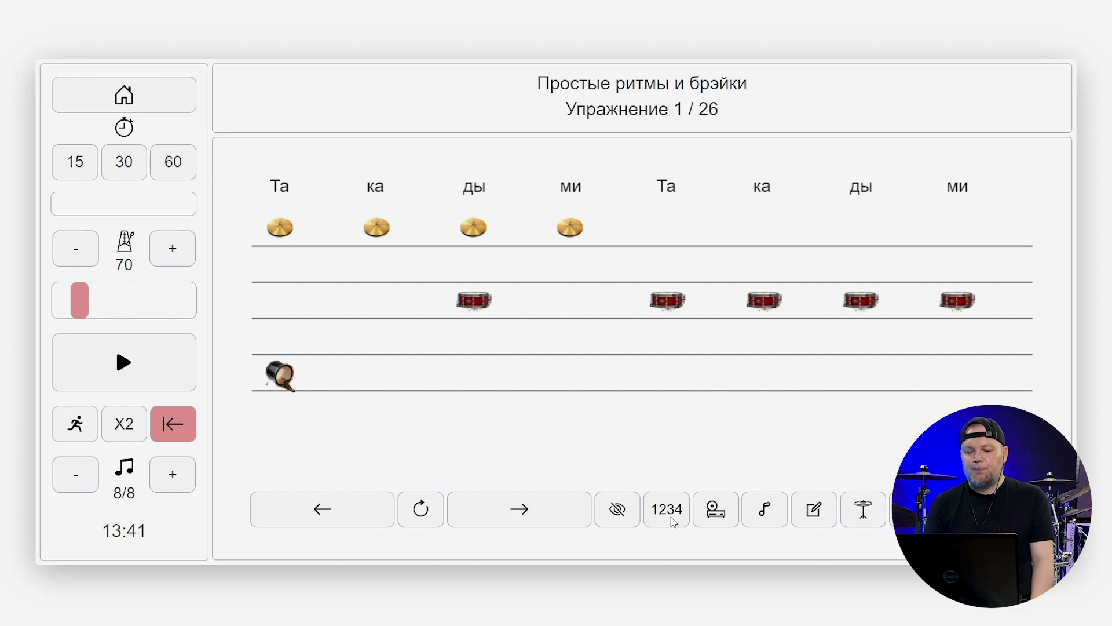
Open the list of training songs and browse down to "Limp Bizkit - My Way (97 bpm)".
left_click(708, 508)
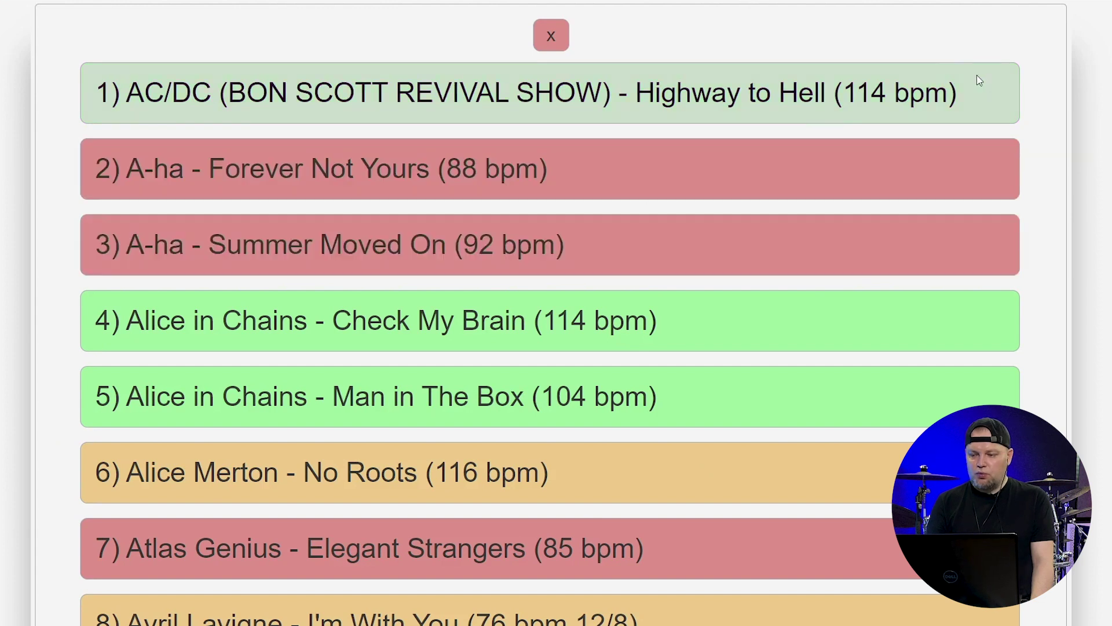
scroll(1092, 49, "down", 20)
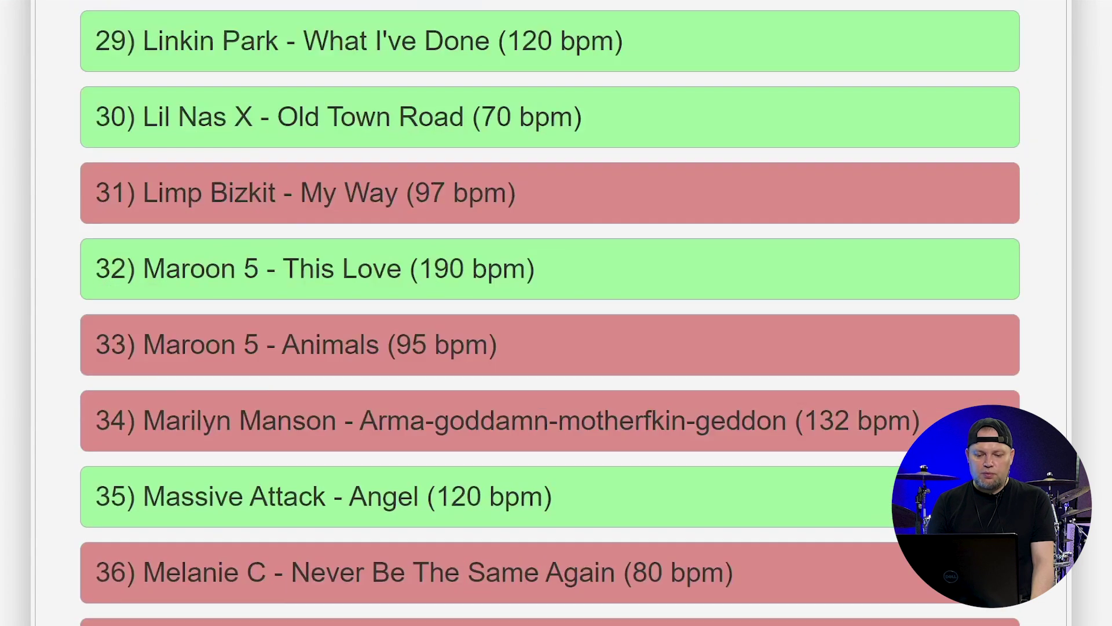
scroll(551, 313, "up", 4)
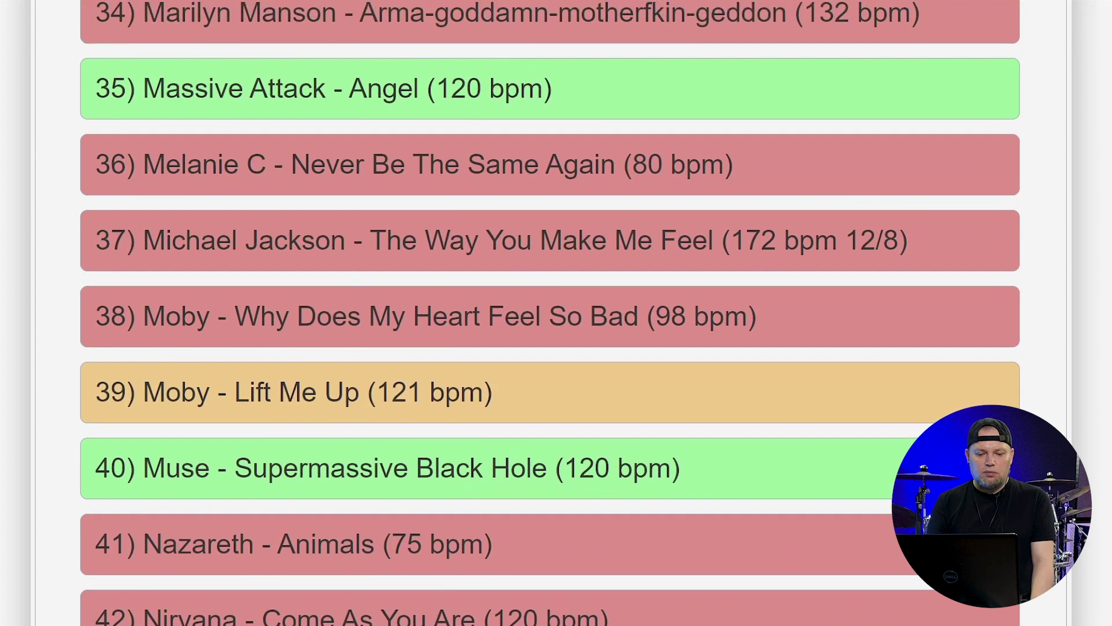
scroll(809, 239, "up", 1)
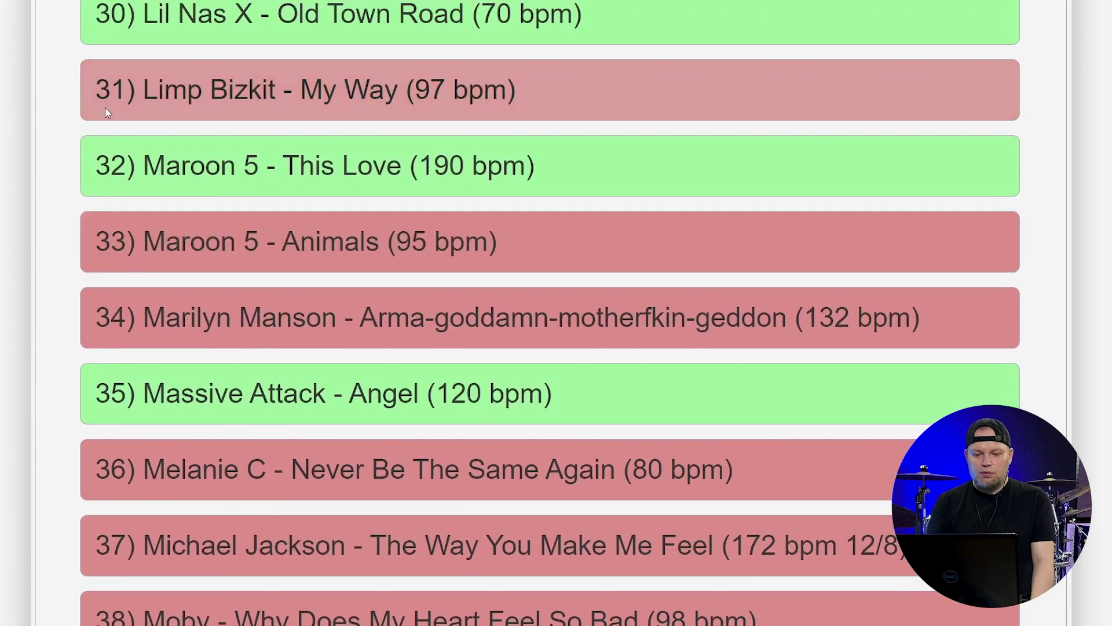
View the "Limp Bizkit - My Way (97 bpm)" training video in a maximized window and close the song list.
left_click(232, 98)
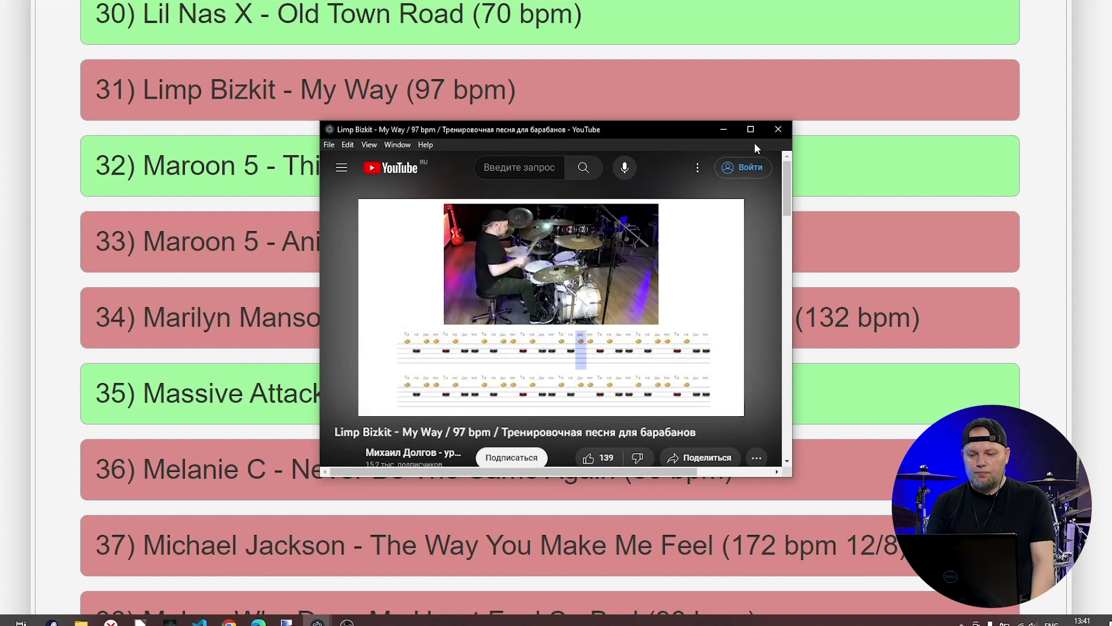
left_click(749, 124)
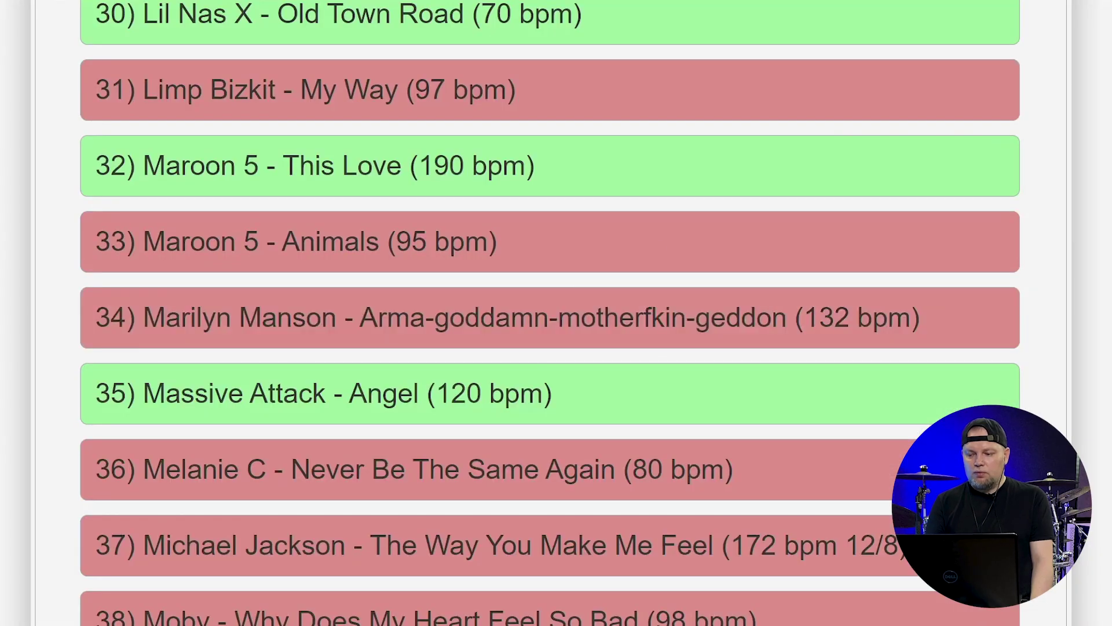
scroll(550, 313, "up", 20)
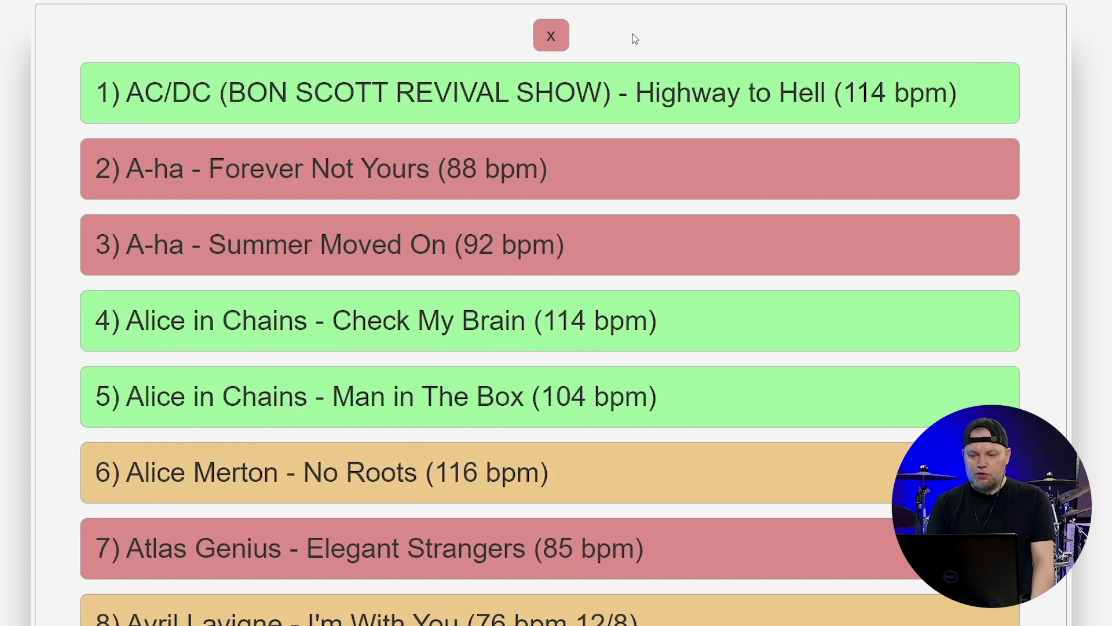
left_click(551, 41)
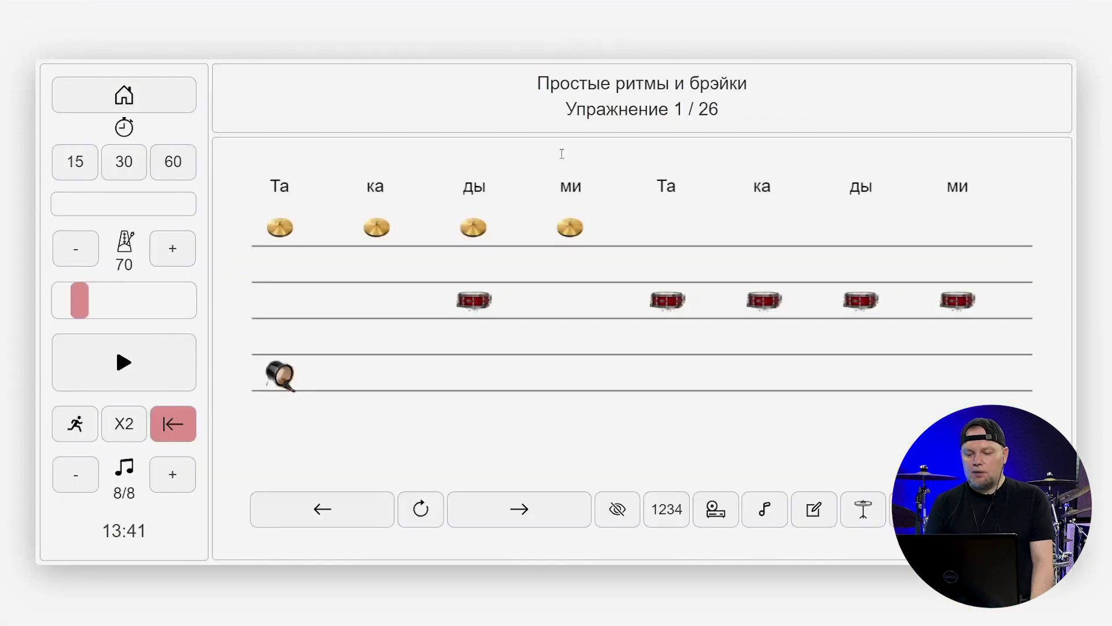
Choose the backing track "Трек 12 - 90 bpm Jazz 12-8" for exercise 1.
left_click(765, 511)
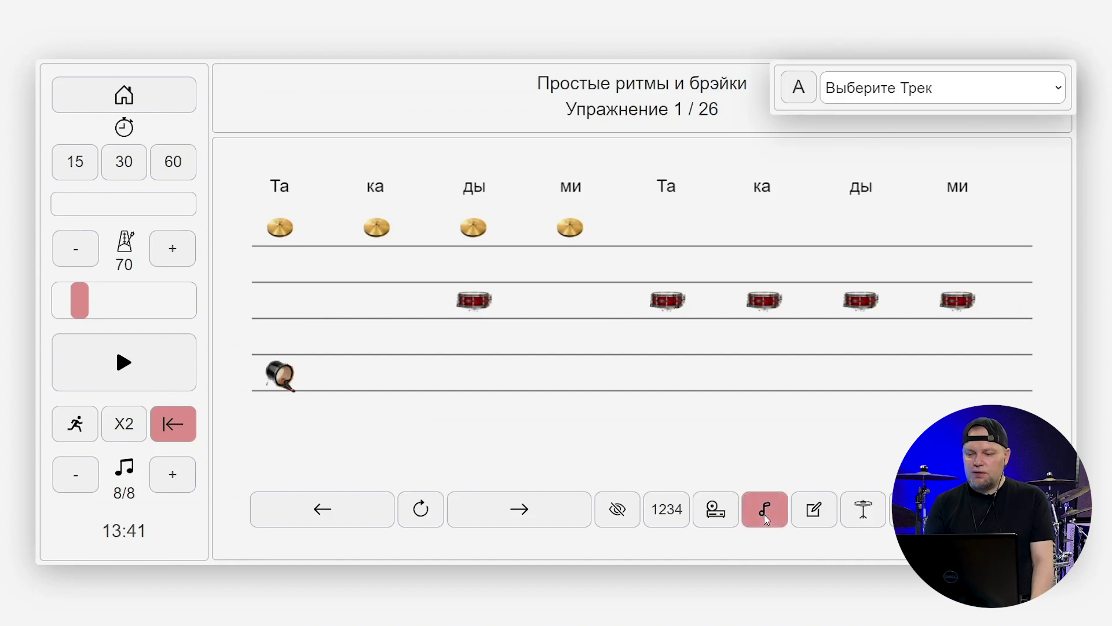
left_click(1053, 95)
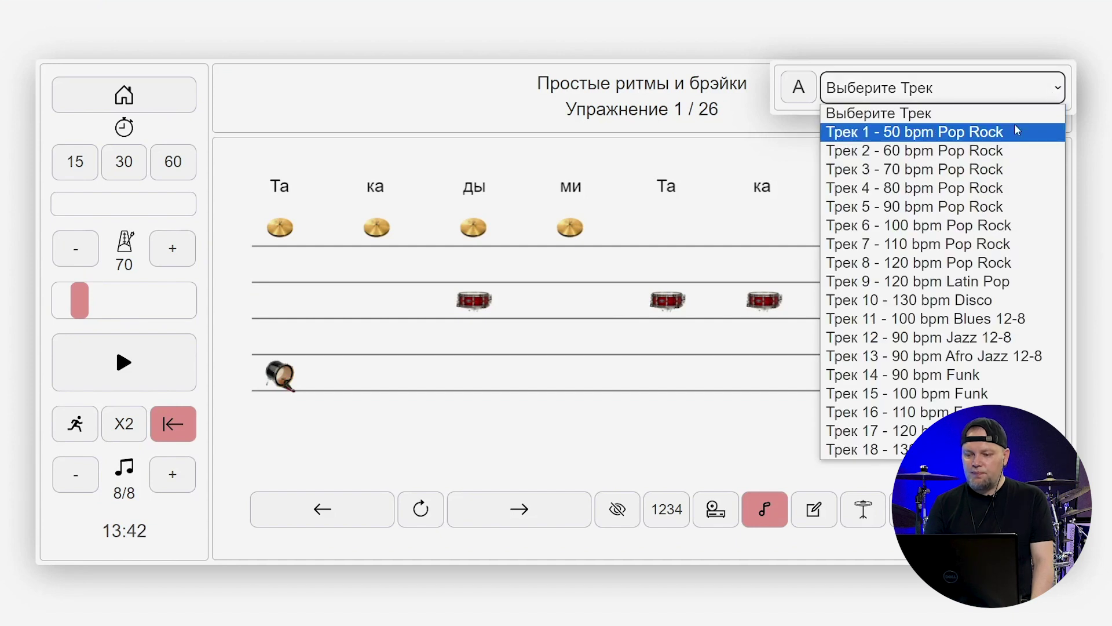
left_click(975, 341)
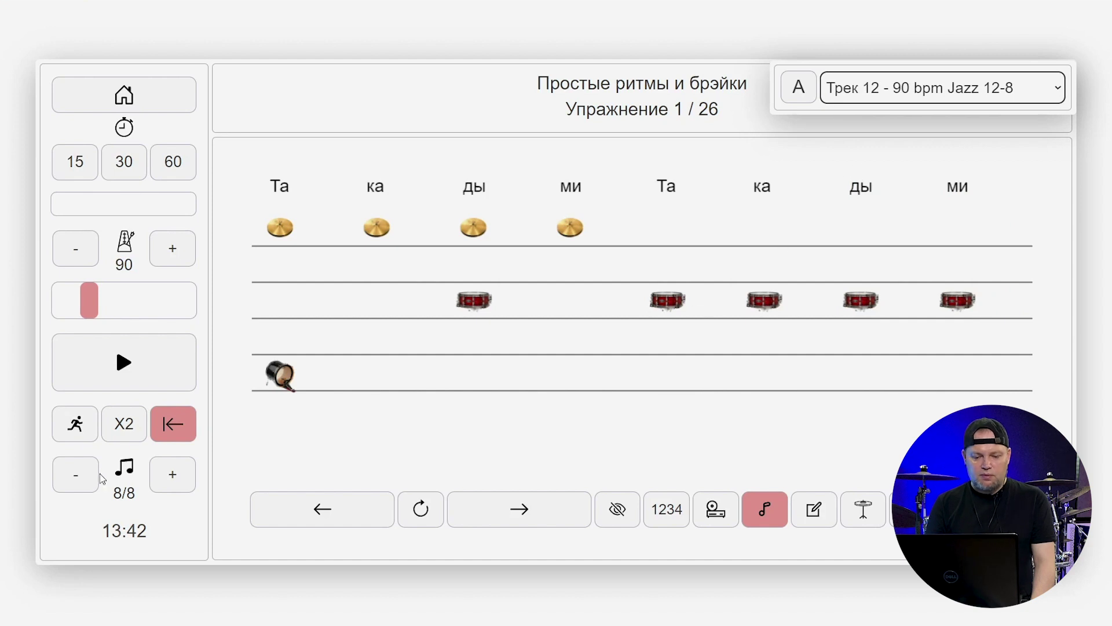
Shorten the pattern of exercise 1 to 6/8, play it with the backing track and stop playback.
left_click(72, 475)
left_click(72, 475)
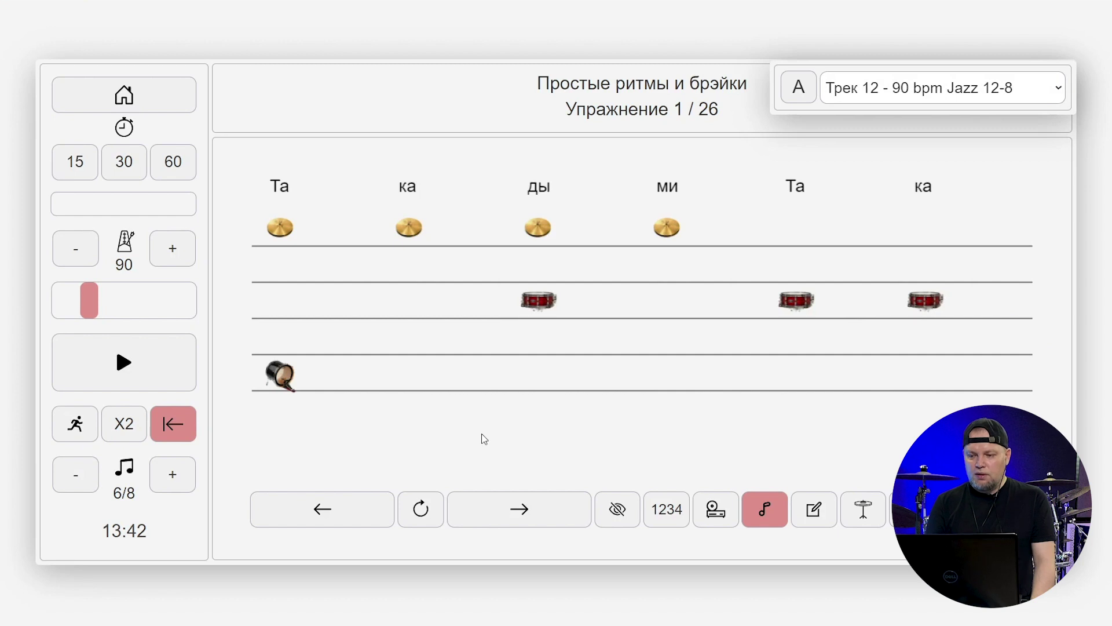
left_click(117, 371)
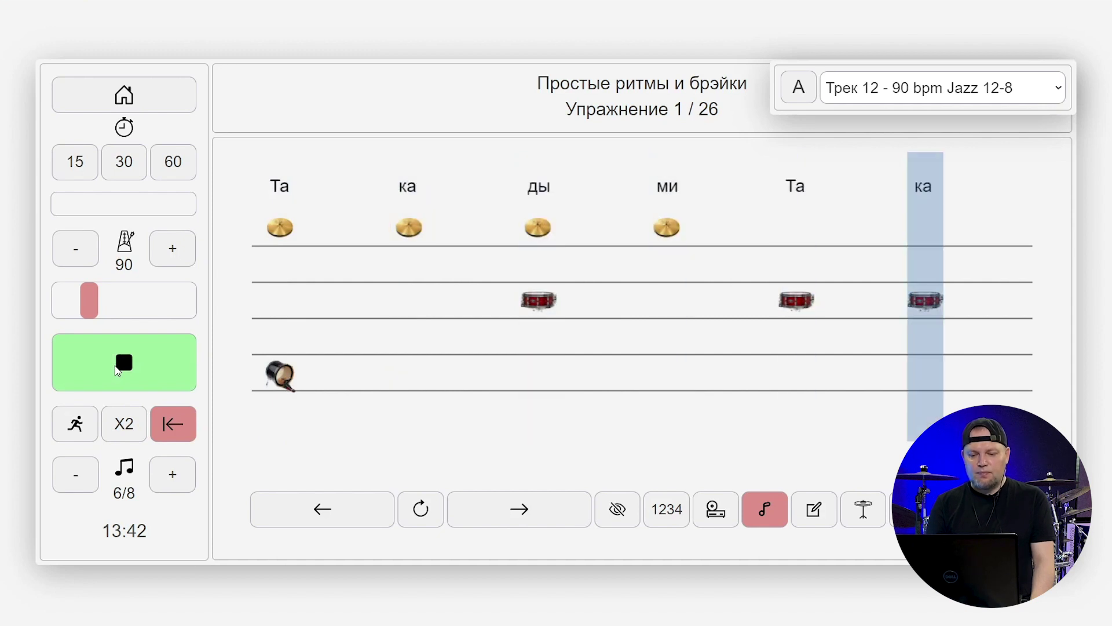
left_click(118, 371)
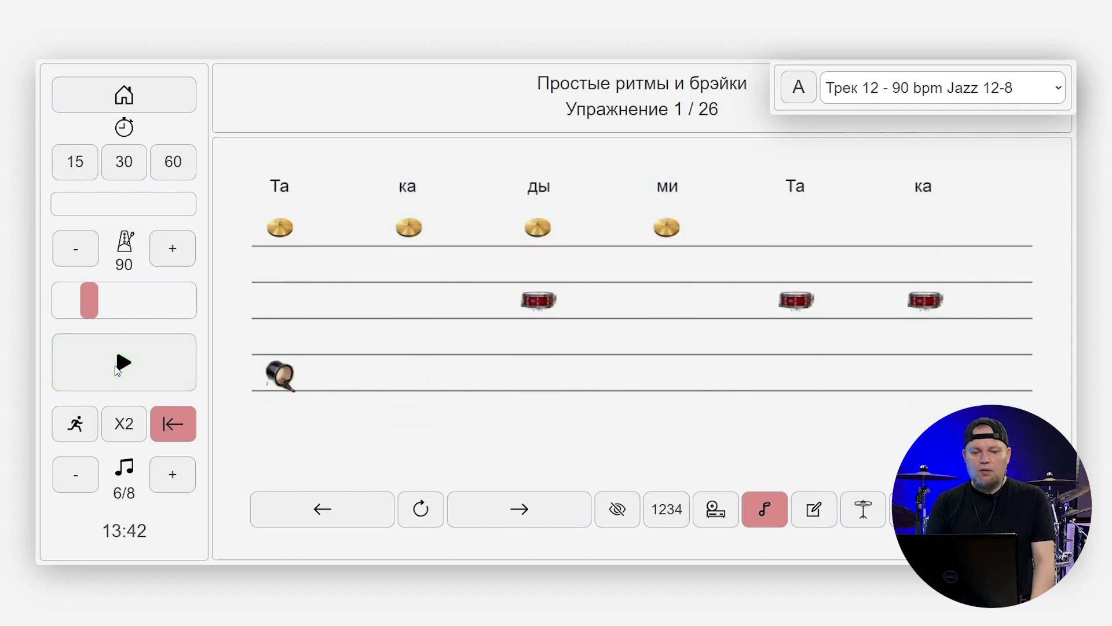
Return to the lesson overview and open "Джазовая координация часть 1" from the red category.
left_click(149, 97)
left_click(113, 230)
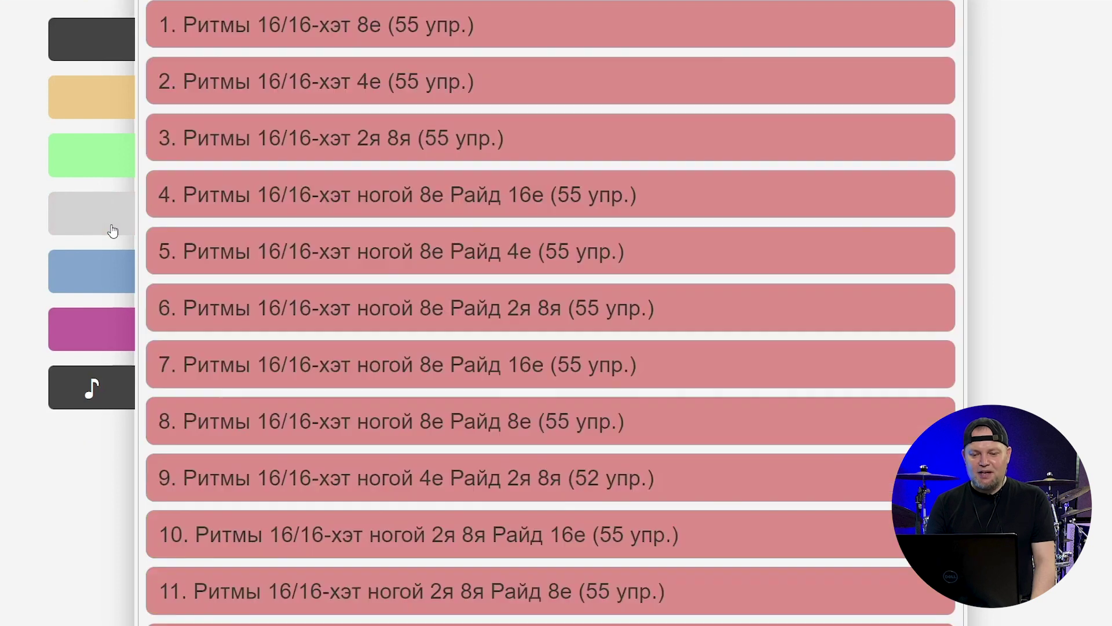
scroll(112, 231, "down", 12)
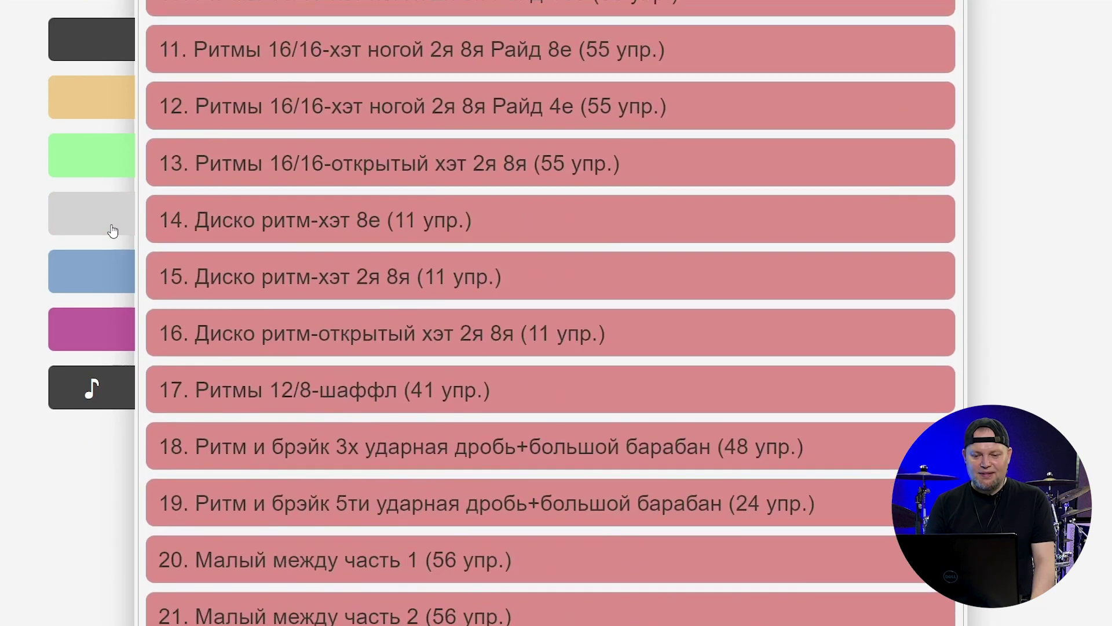
scroll(113, 231, "down", 10)
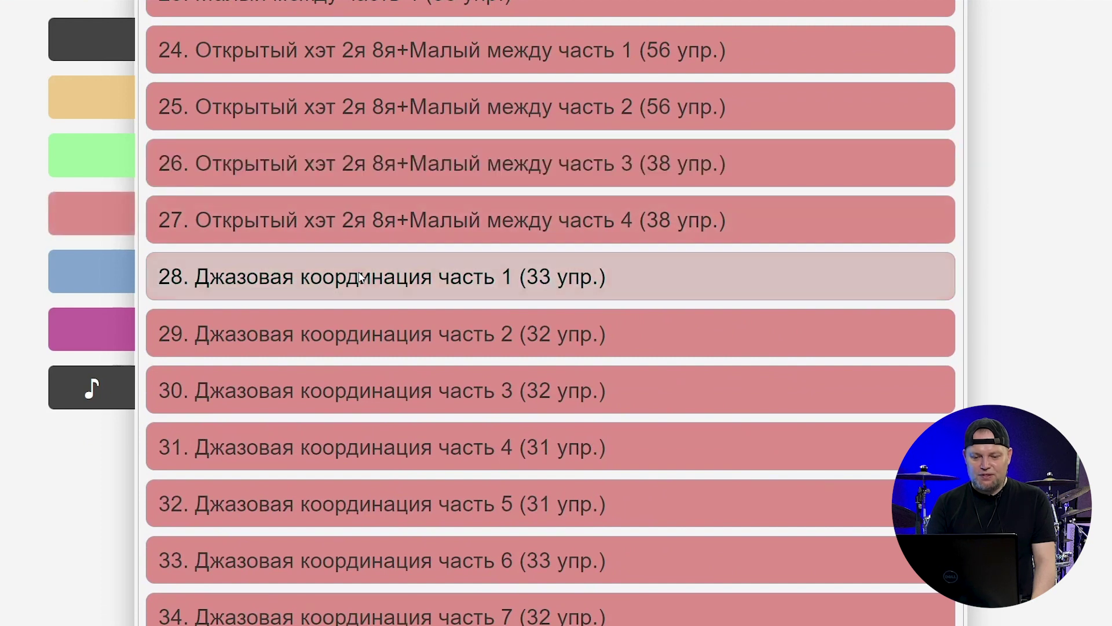
left_click(359, 277)
left_click(573, 381)
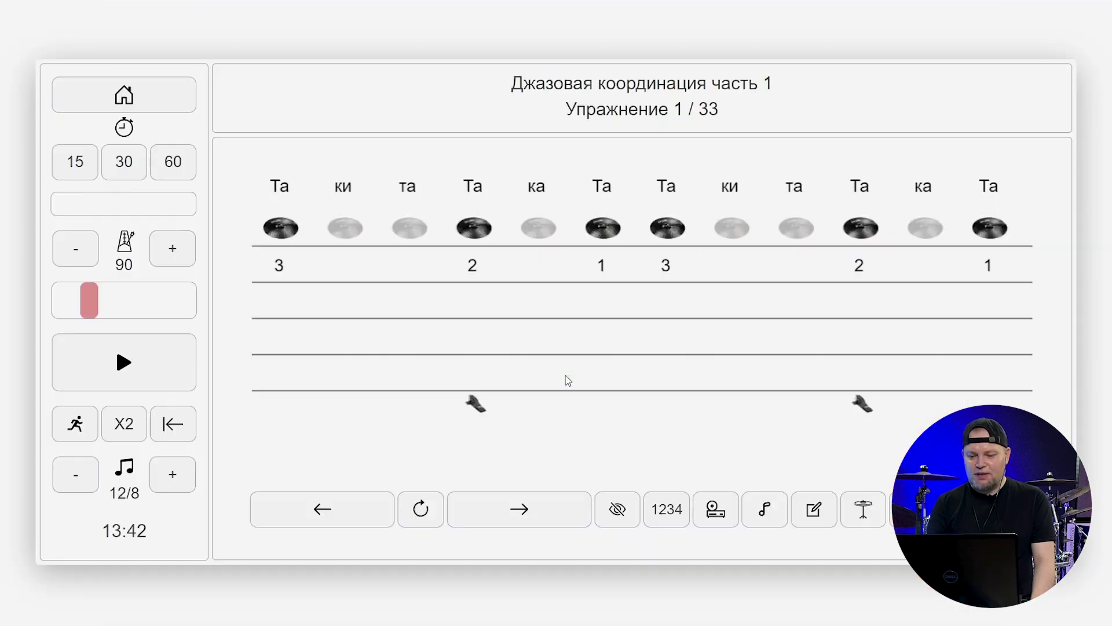
Choose the backing track "Трек 12 - 90 bpm Jazz 12-8" for exercise 1 of the jazz coordination lesson.
left_click(764, 509)
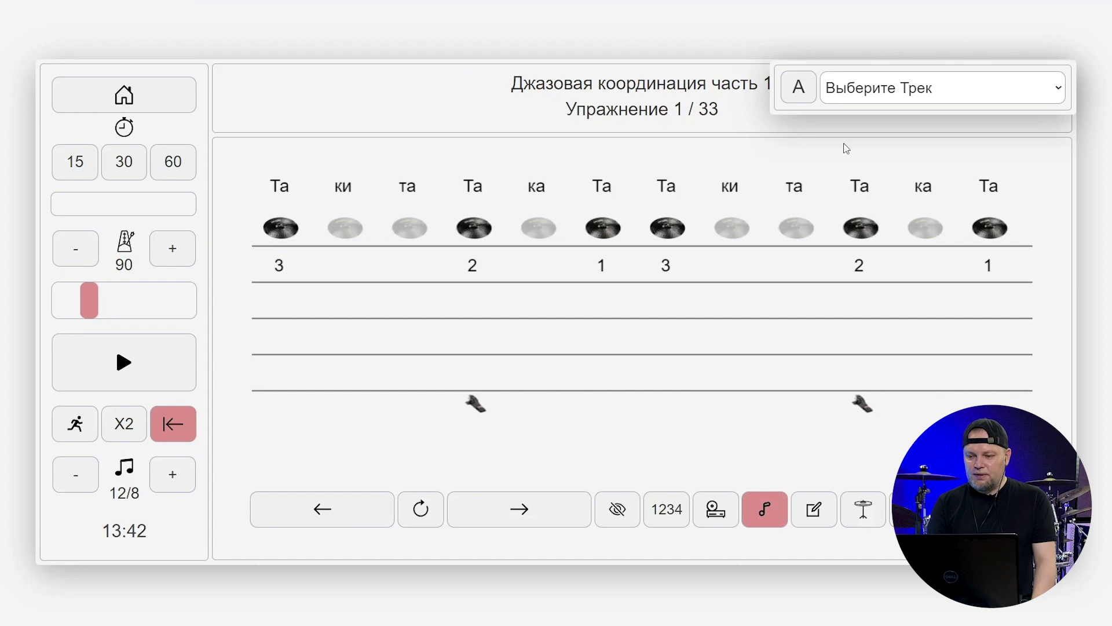
left_click(851, 90)
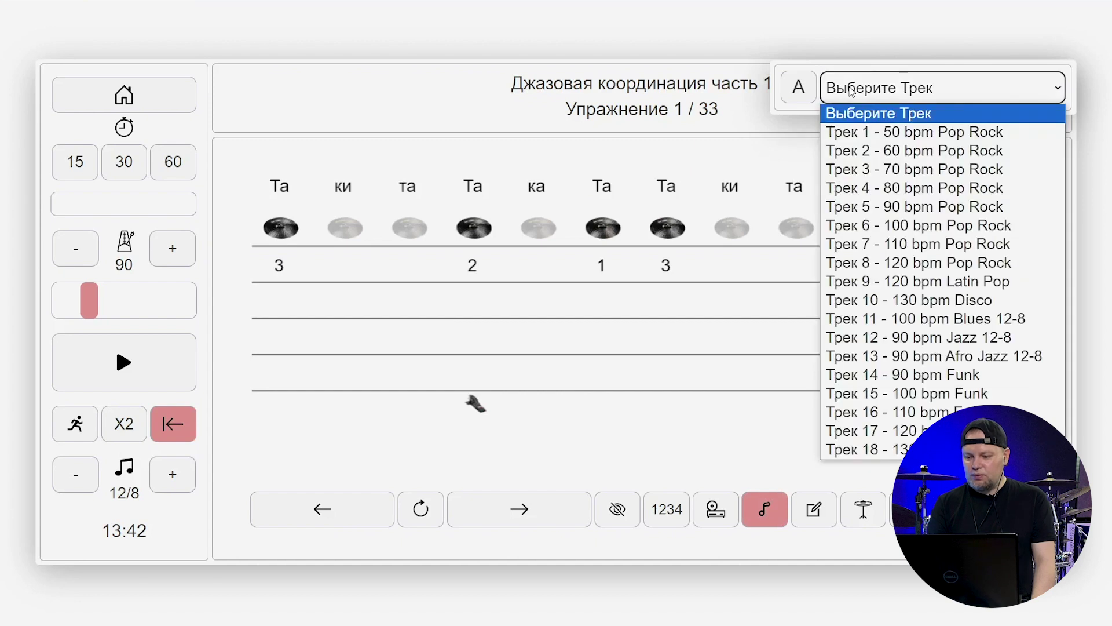
left_click(919, 340)
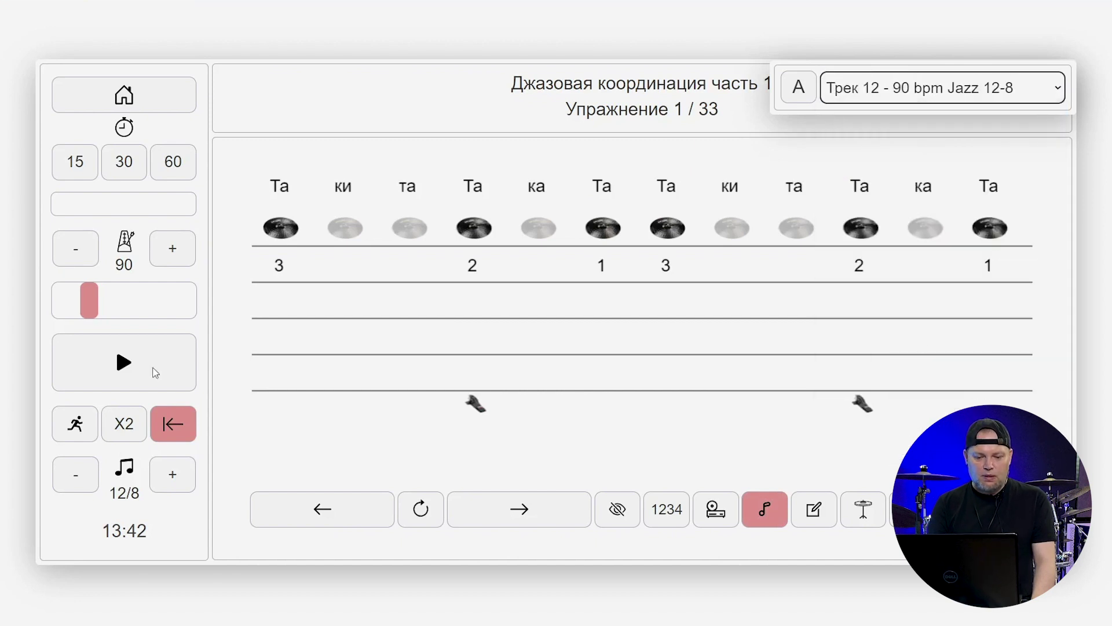
Play the jazz backing track, advance through the lesson to exercise 3 during playback, and stop.
left_click(124, 379)
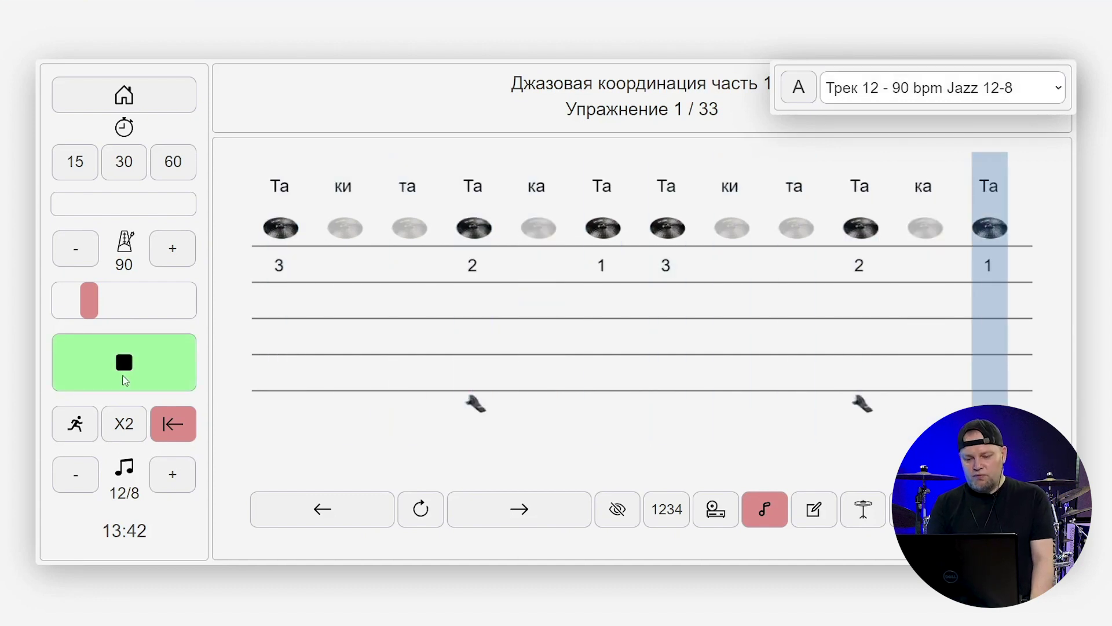
left_click(522, 507)
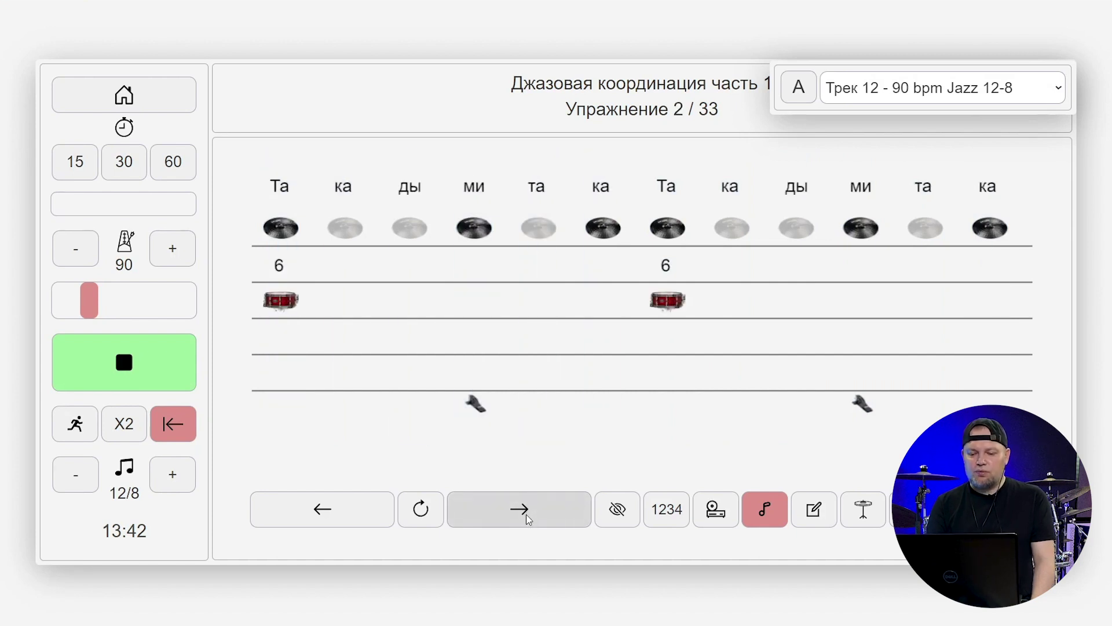
left_click(521, 509)
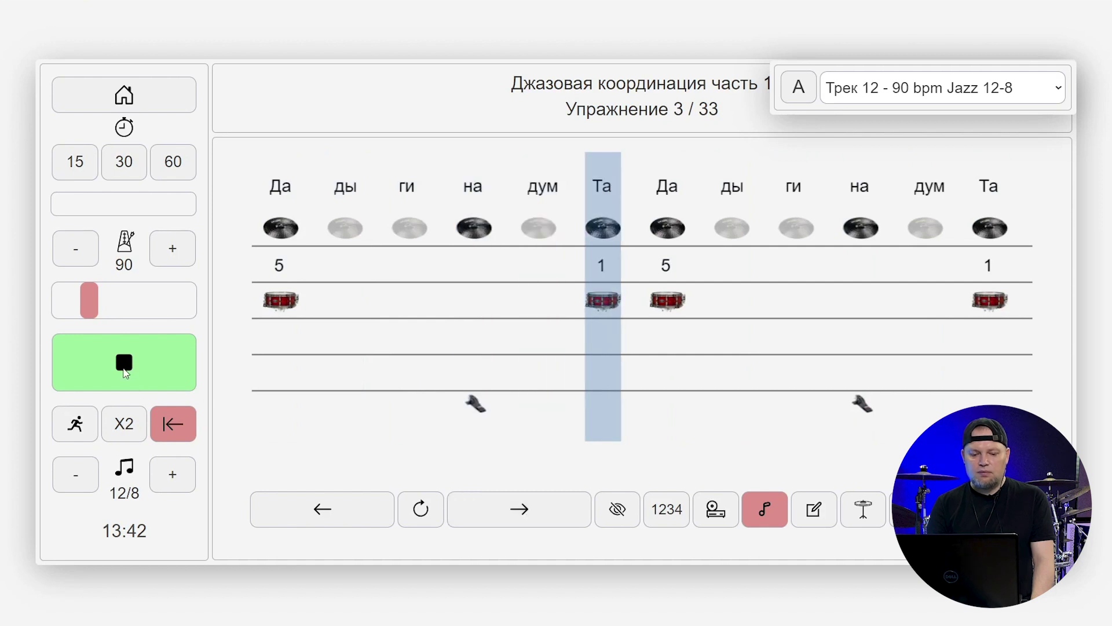
left_click(124, 370)
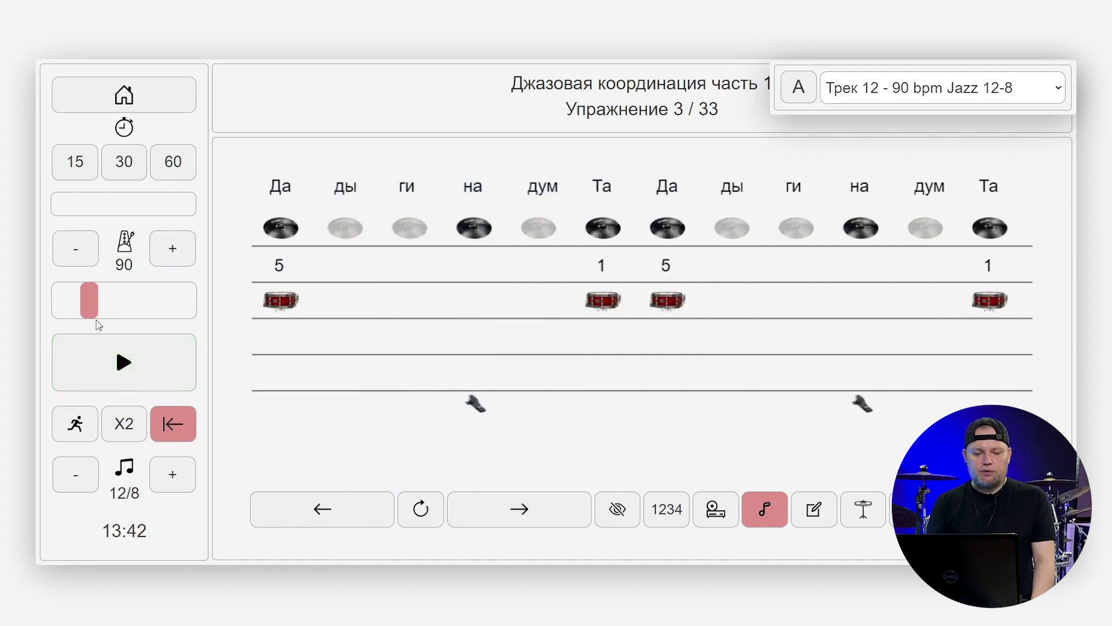
Raise the tempo of exercise 3 to 110 bpm, play it with the backing track and stop playback.
left_click_drag(92, 312, 101, 313)
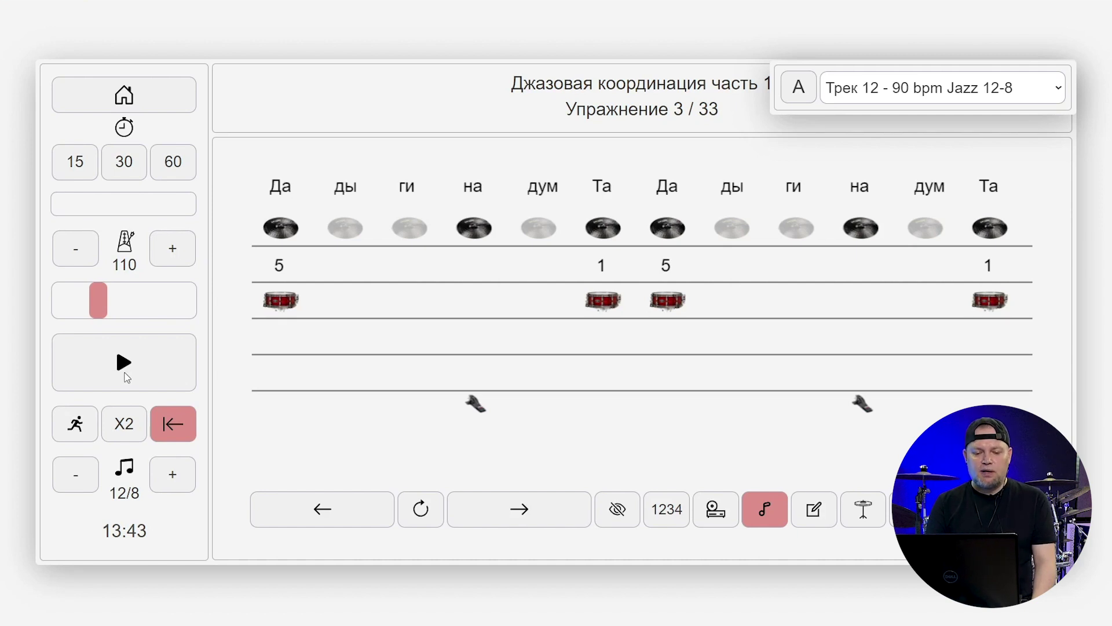
left_click(126, 376)
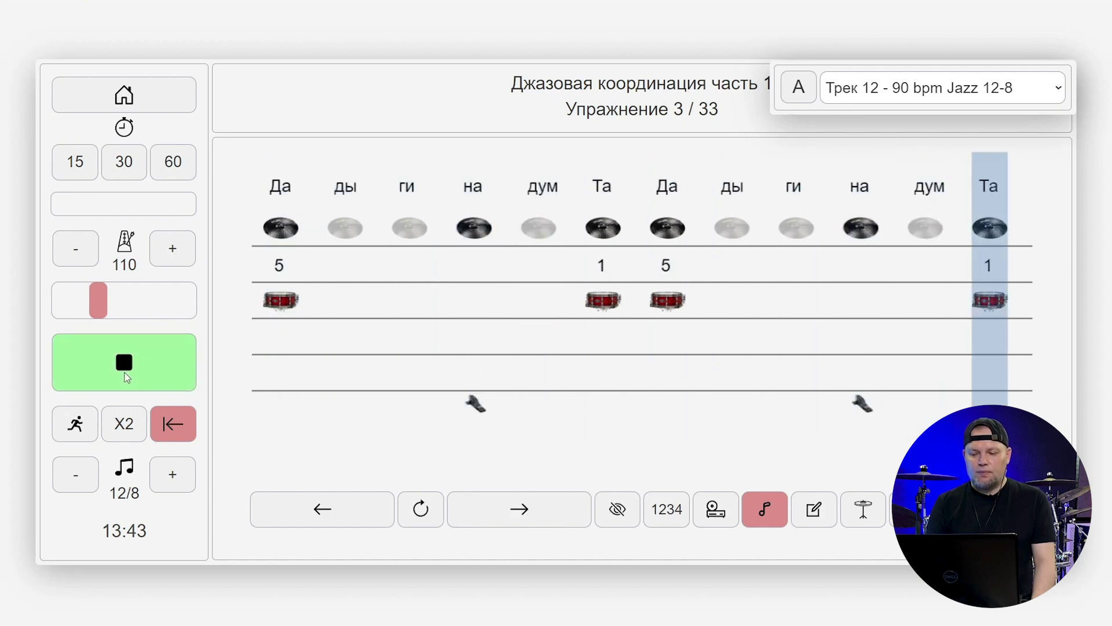
left_click(126, 376)
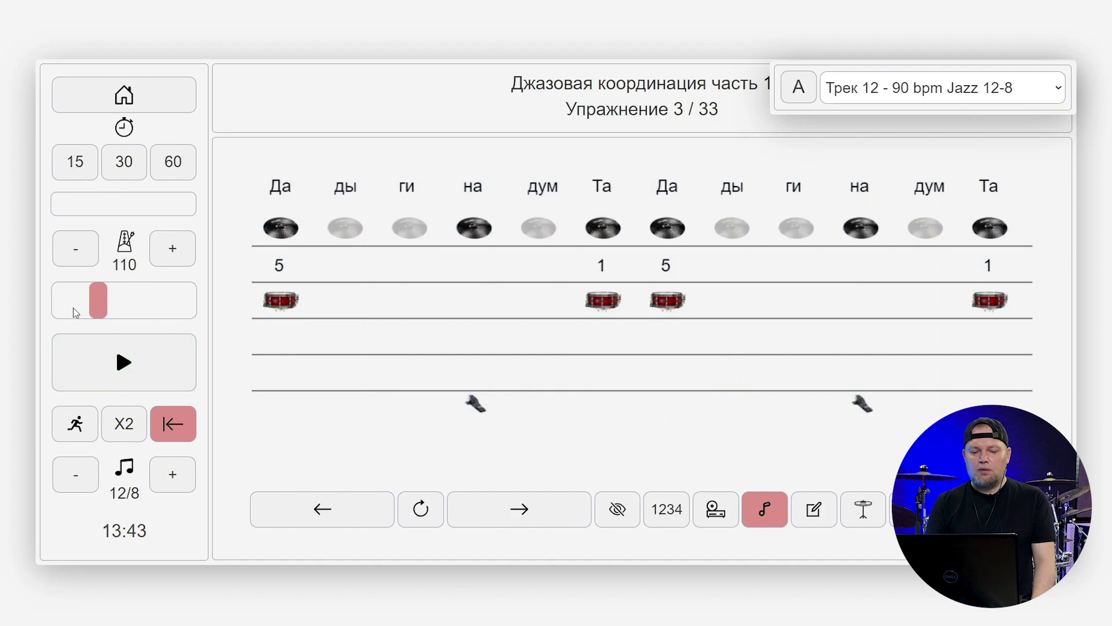
Lower the tempo of exercise 3 to 50 bpm, play it with the backing track and stop playback.
left_click(74, 308)
left_click(124, 363)
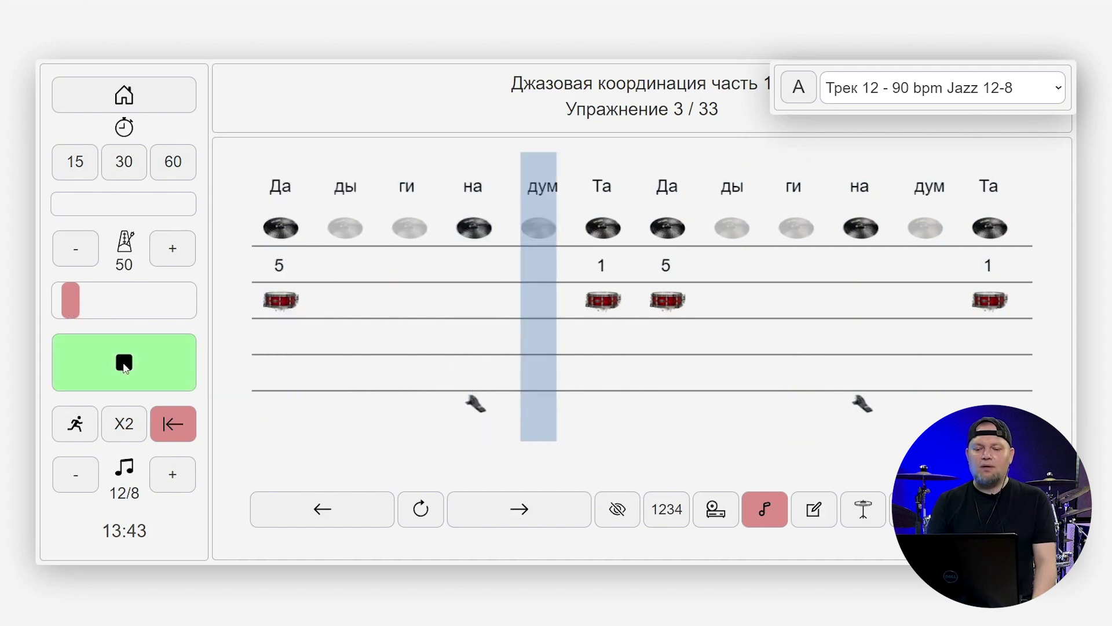
left_click(124, 364)
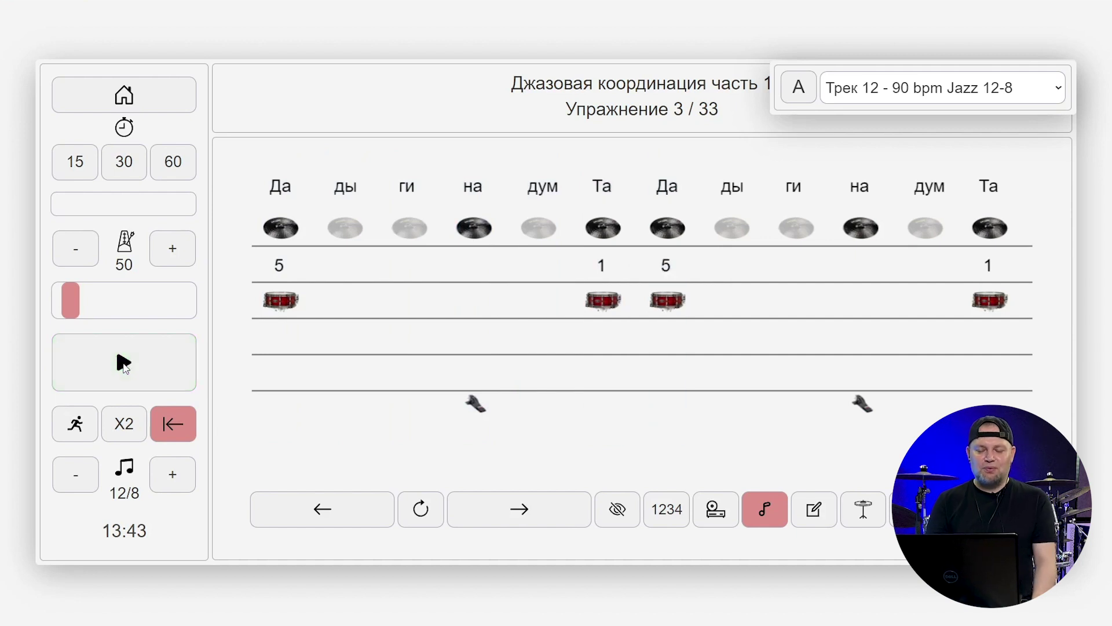
Return to the lesson overview and open "Простые ритмы 8/8 Хэт 8е" from the orange category.
left_click(145, 104)
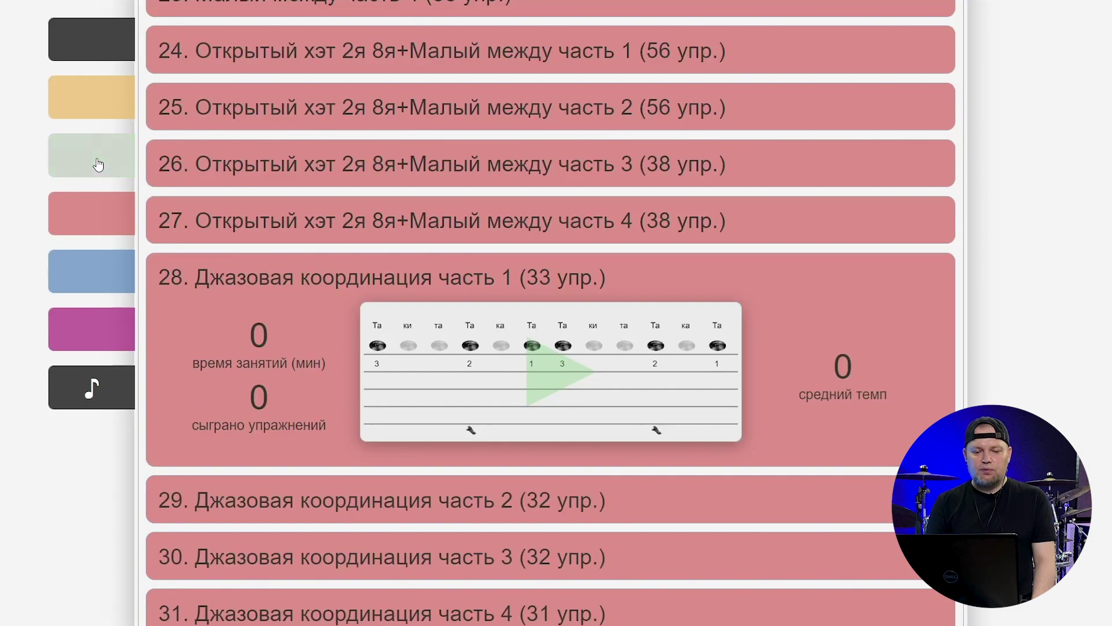
left_click(89, 115)
left_click(332, 147)
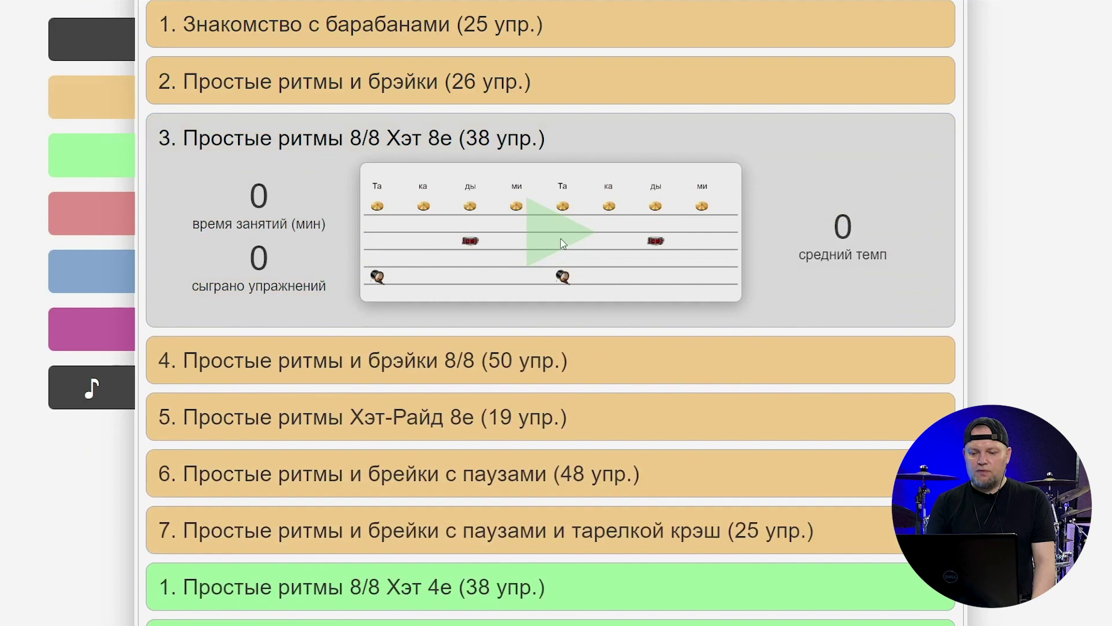
left_click(561, 240)
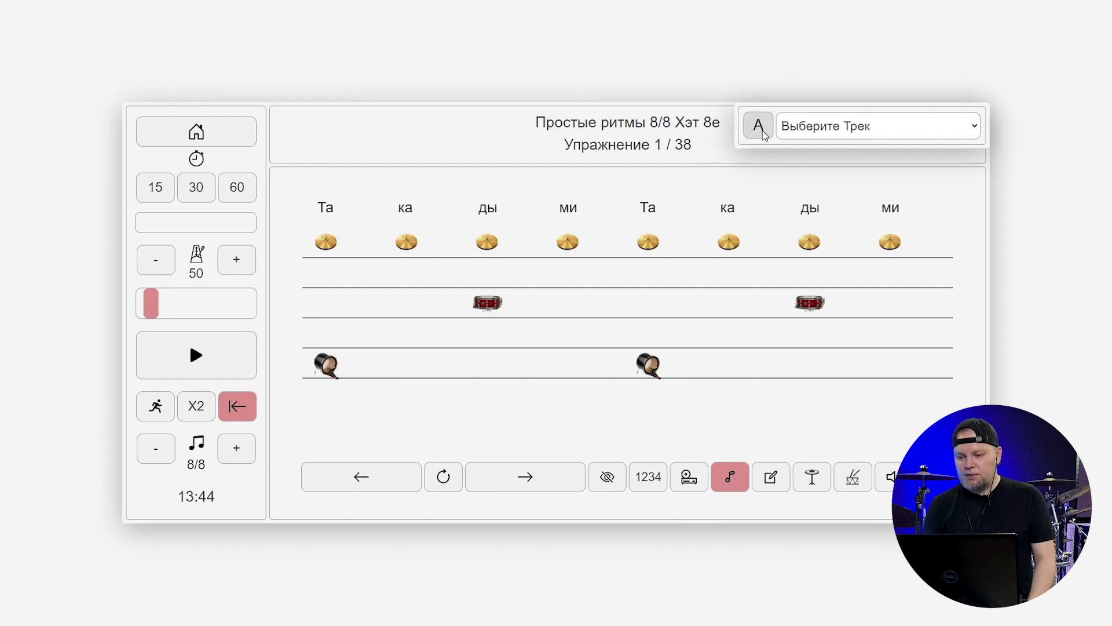
Switch the backing track source from the built-in list to an own file and load "80 bpm Metall.mp3".
left_click(808, 128)
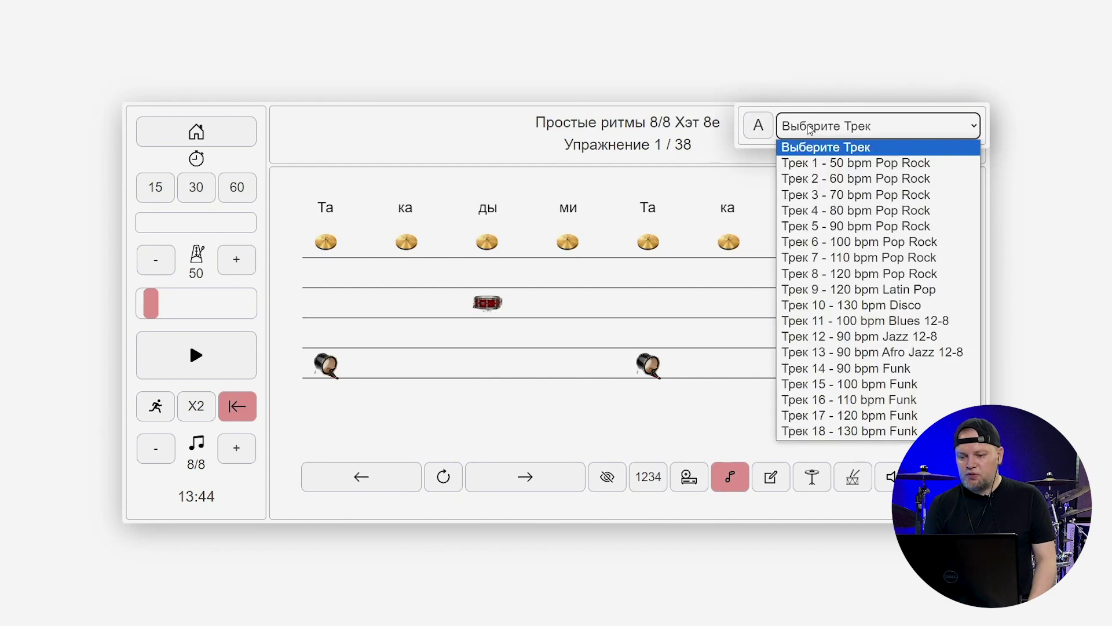
left_click(754, 126)
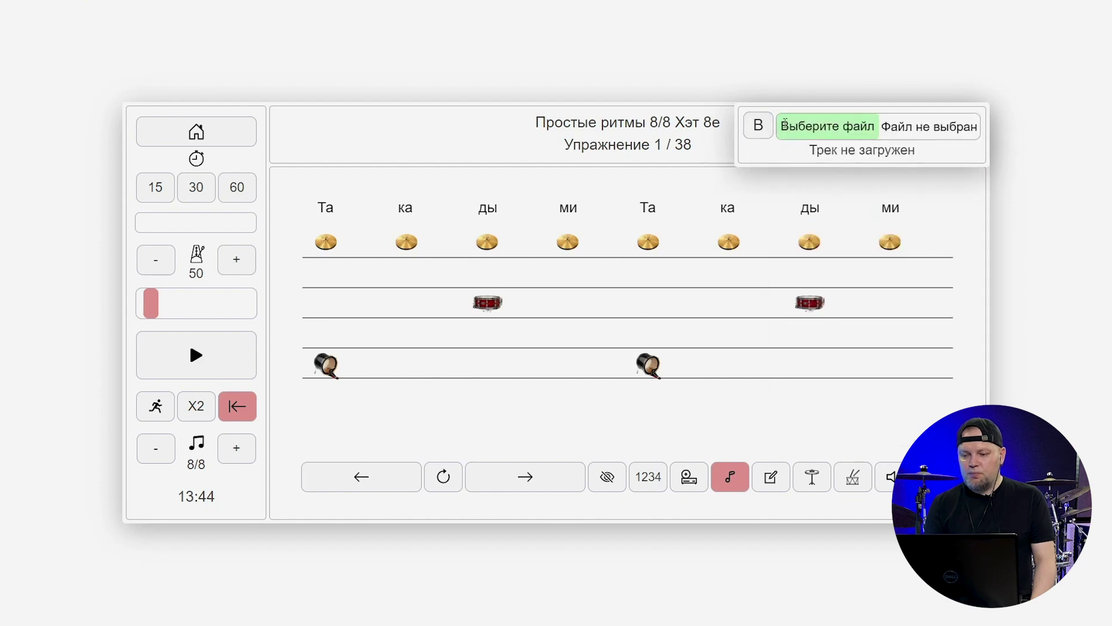
left_click(804, 127)
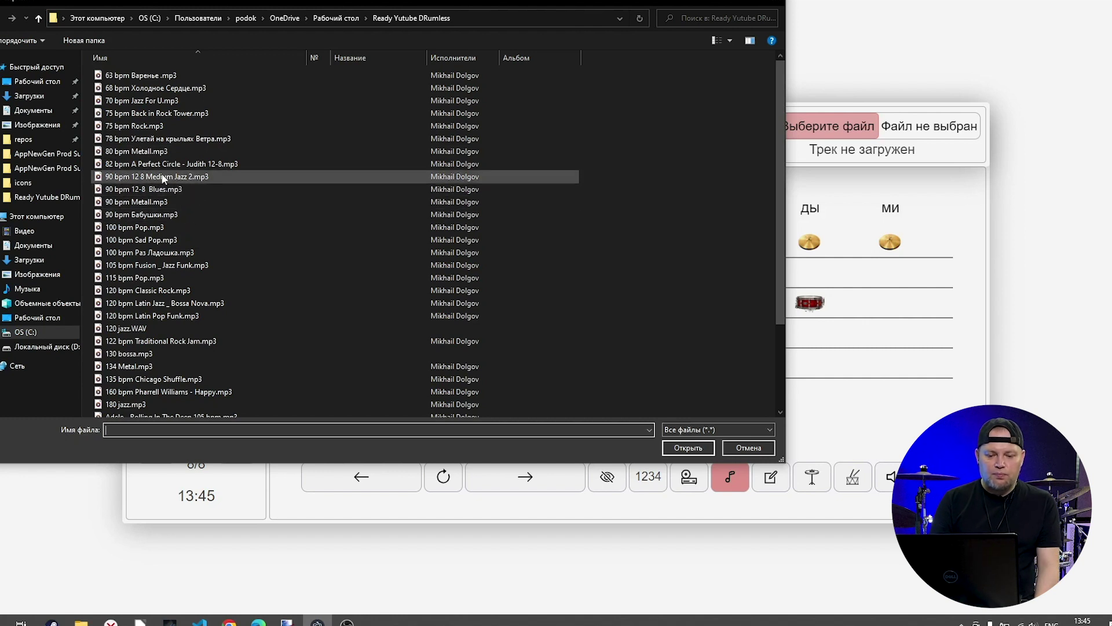
left_click(152, 156)
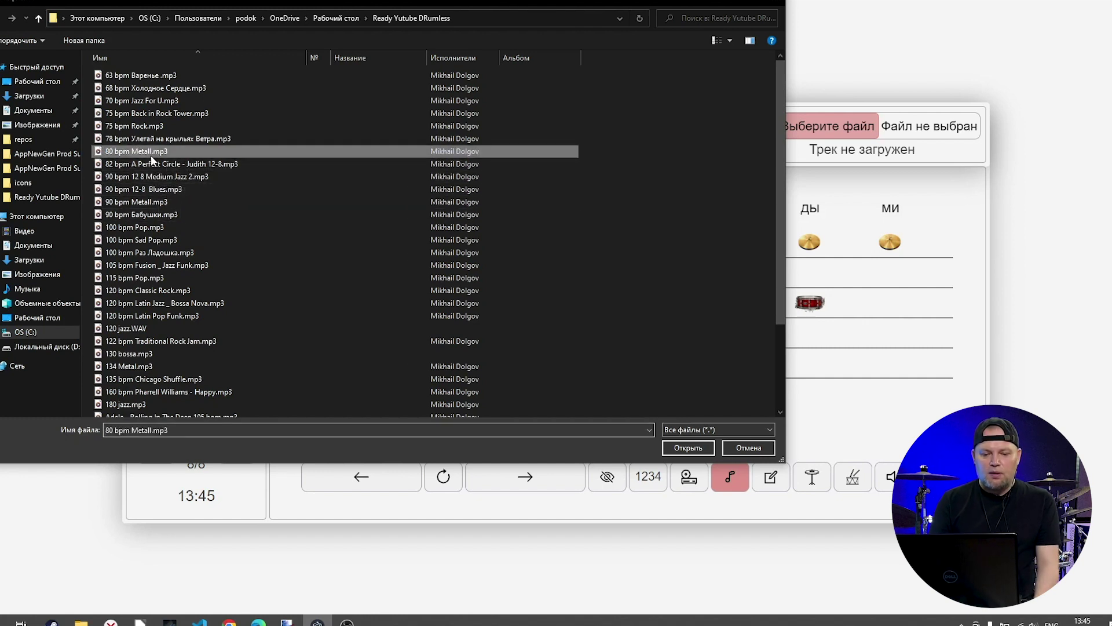
left_click(687, 448)
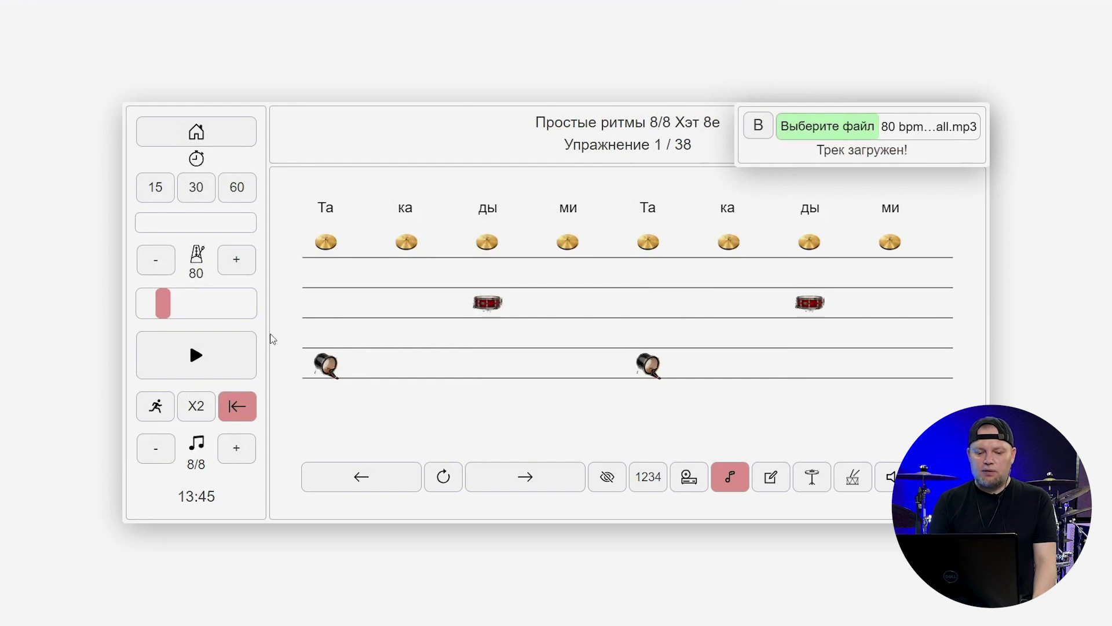
Play exercise 1 with the loaded metal track, stop playback and move on to exercise 2.
left_click(195, 355)
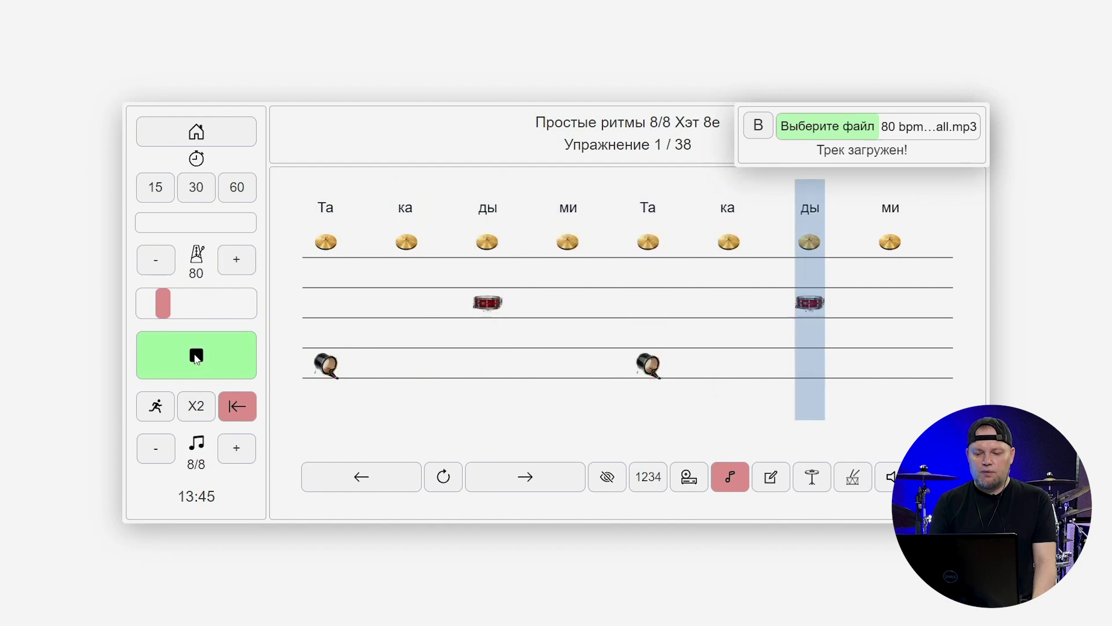
left_click(195, 356)
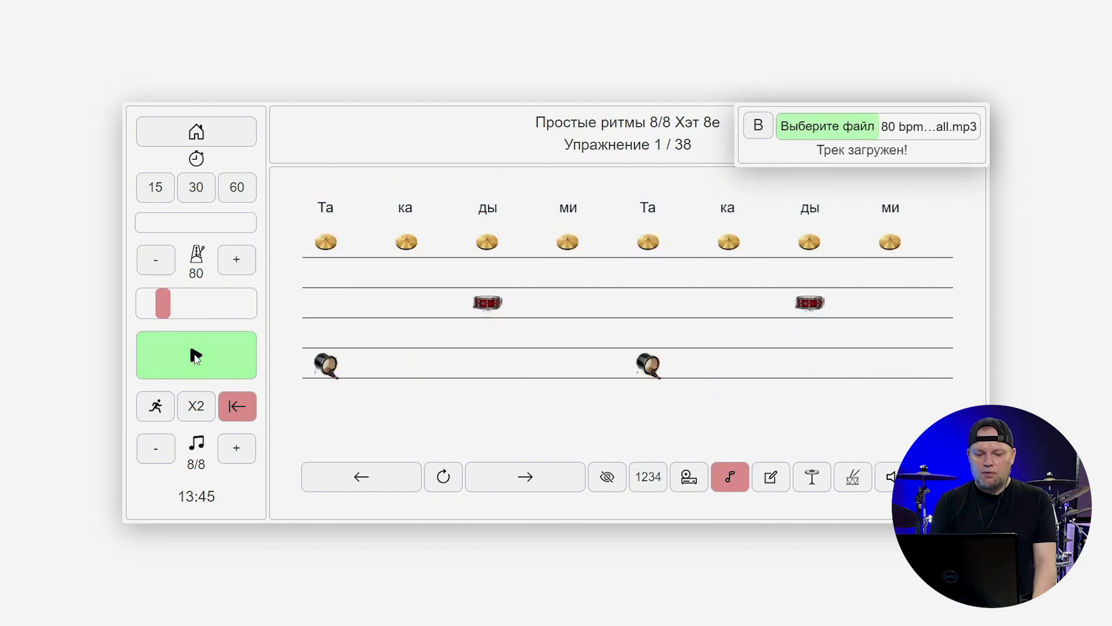
left_click(534, 479)
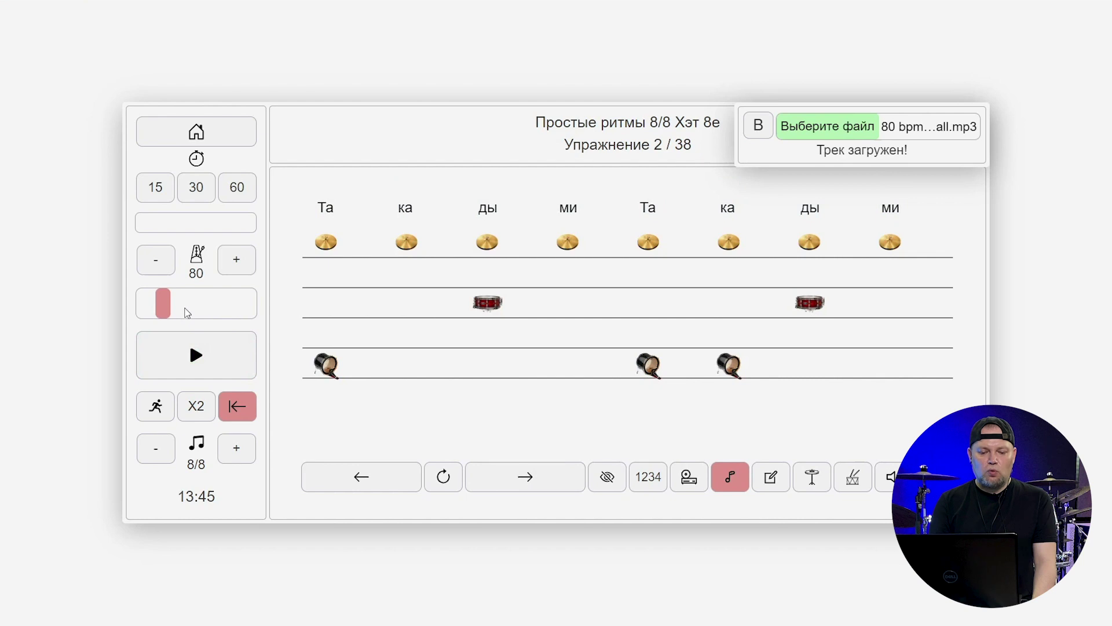
Raise the tempo of exercise 2 to 135 bpm, play it with the loaded track and stop playback.
left_click(186, 313)
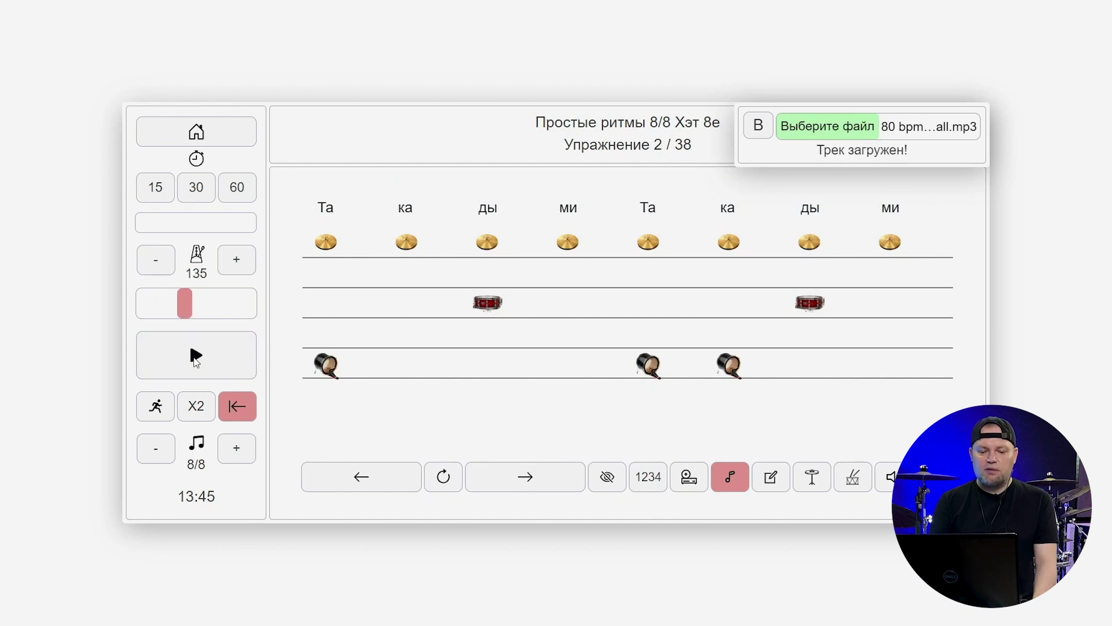
left_click(195, 355)
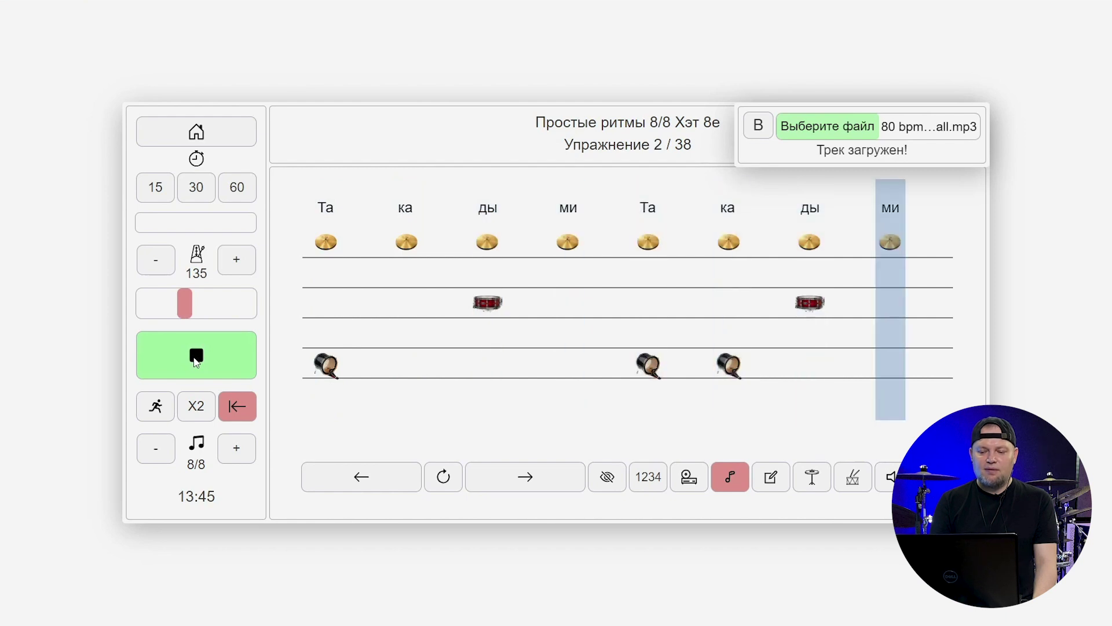
left_click(196, 356)
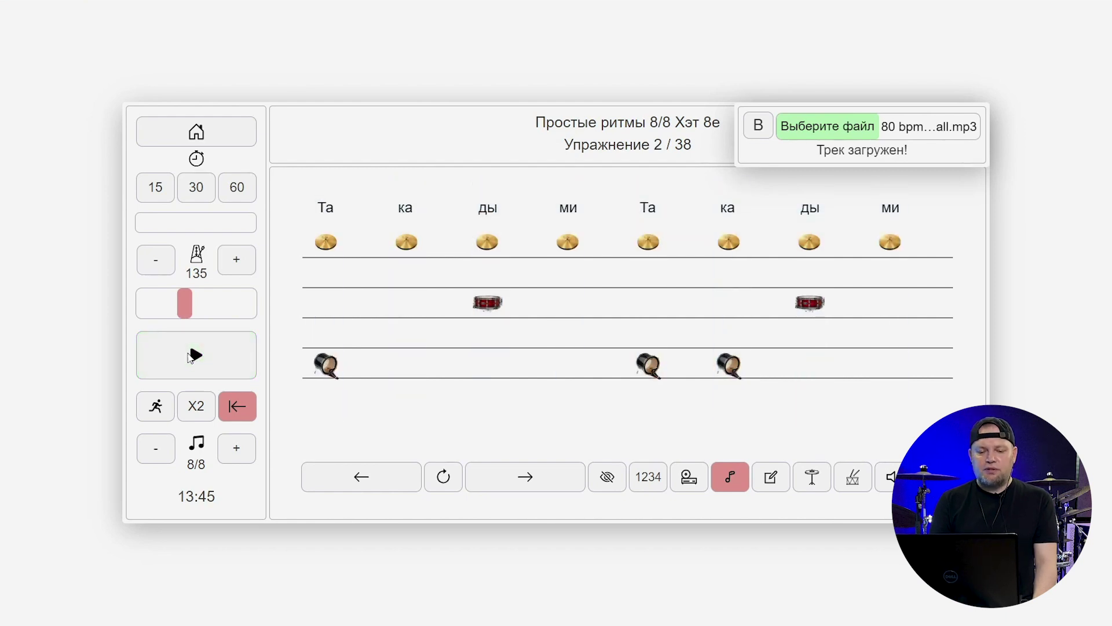
Set the tempo of exercise 2 to 105 bpm, play and stop the loaded track, and close the backing track controls.
left_click_drag(179, 313, 173, 314)
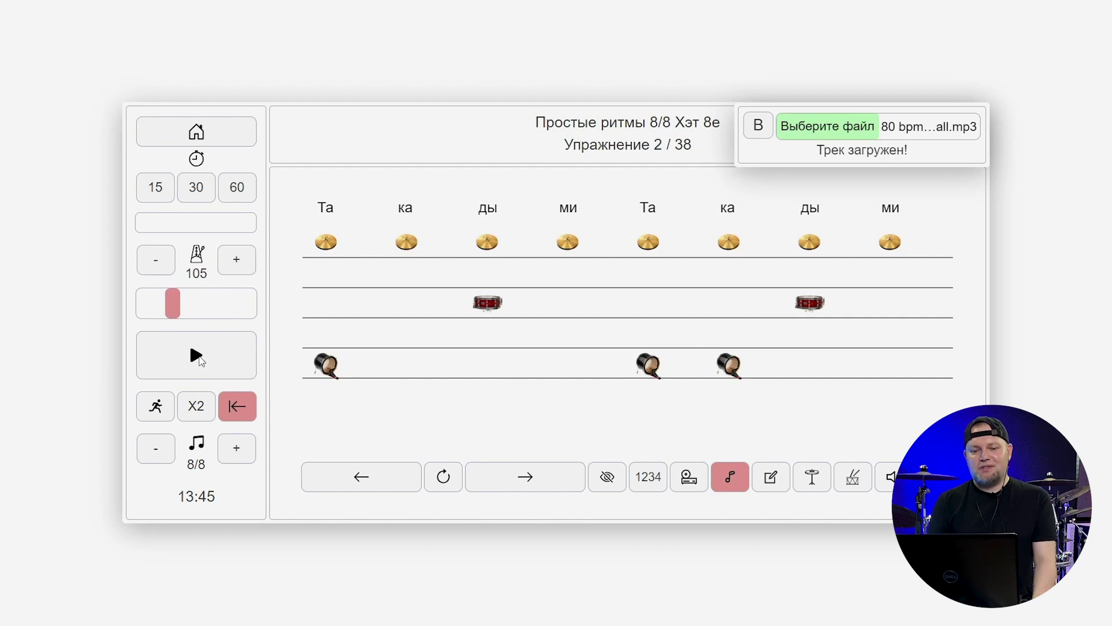
left_click(198, 355)
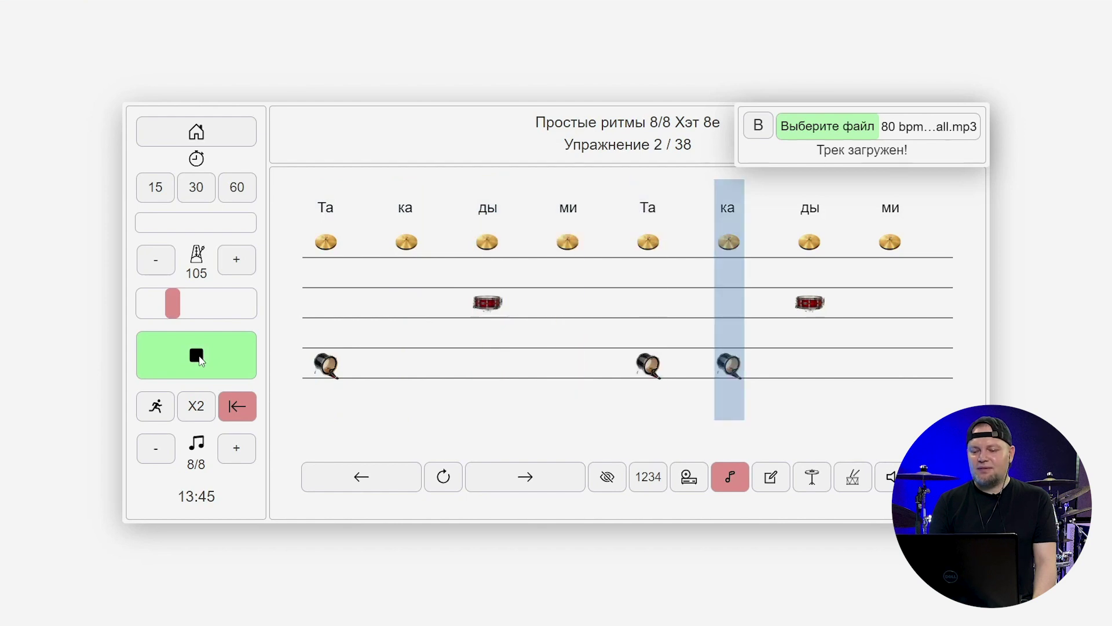
left_click(198, 358)
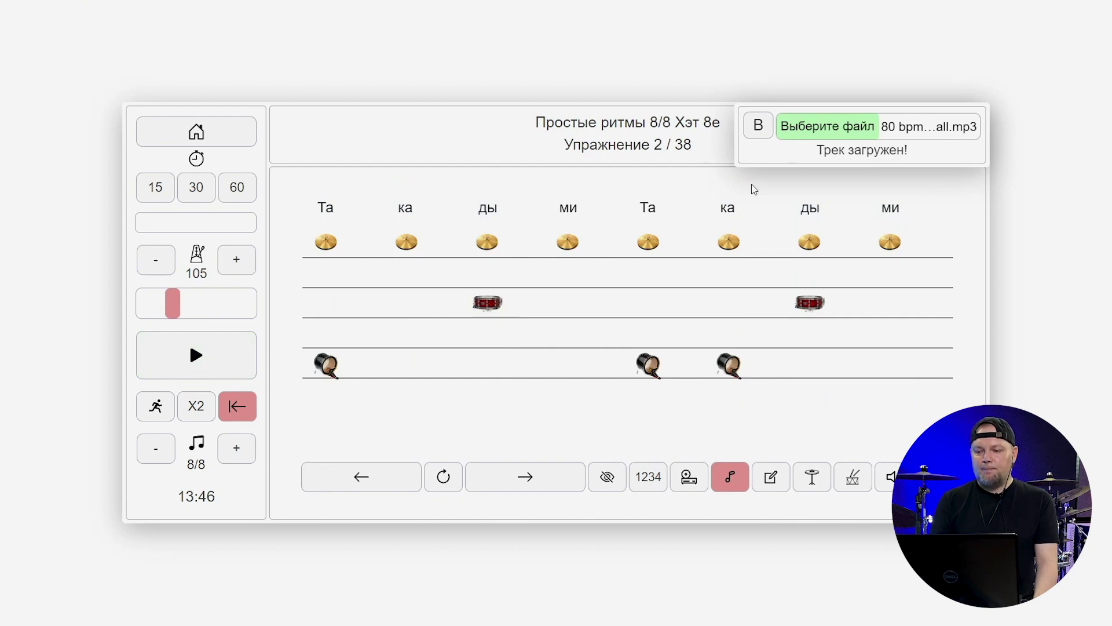
left_click(755, 126)
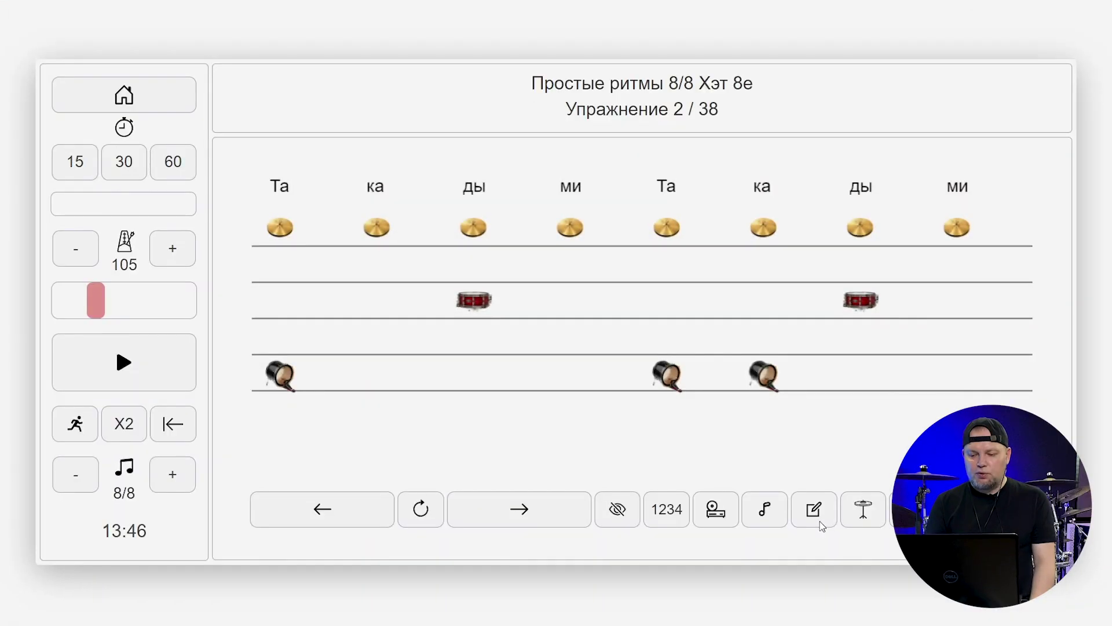
Edit exercise 2: add bass drum hits on the first "ка" and last "ми", and replace the hi-hat on both "Та" beats with the red cymbal.
left_click(817, 513)
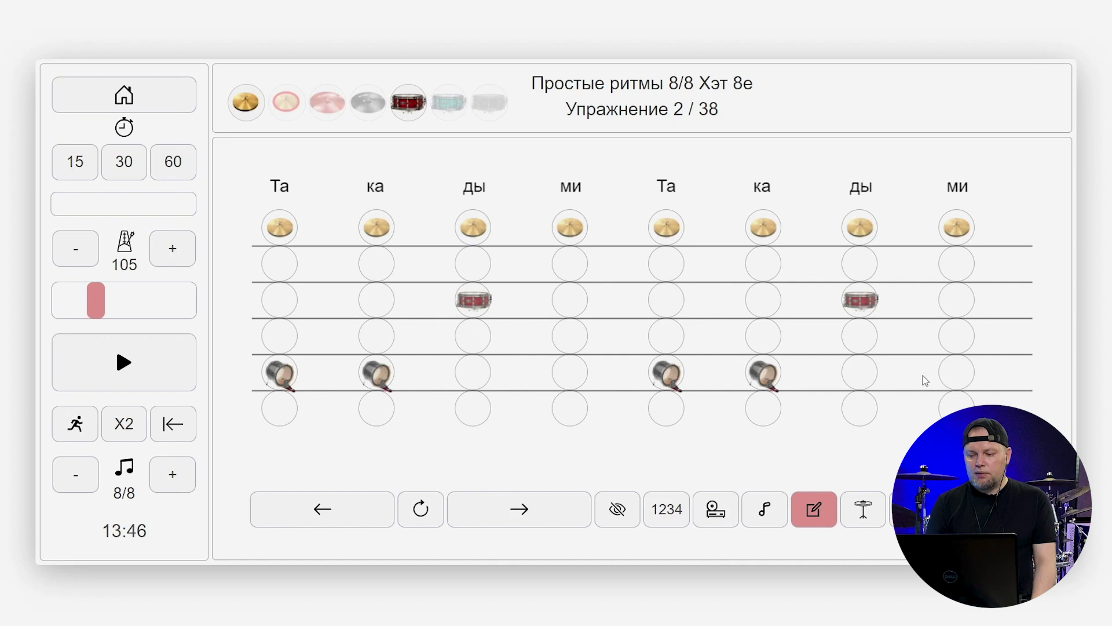
left_click(954, 379)
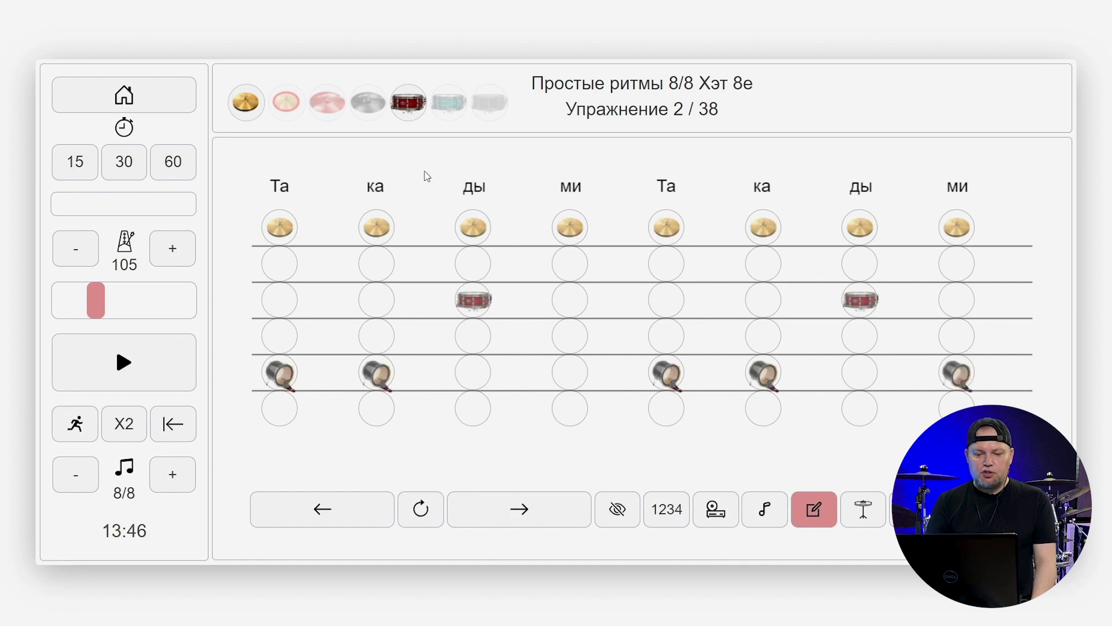
left_click(332, 106)
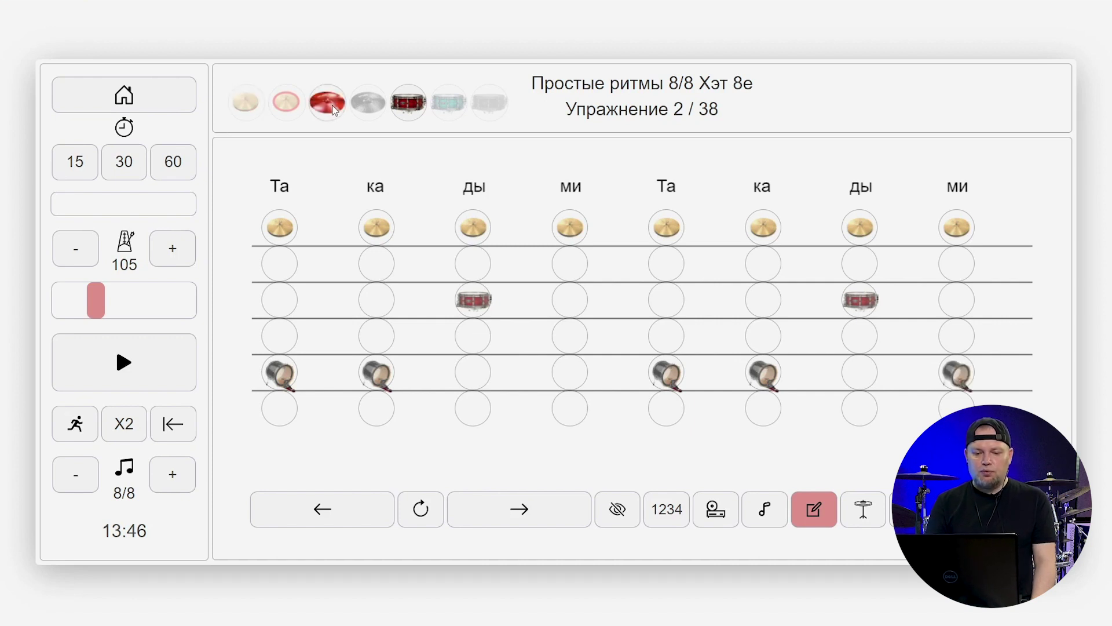
left_click(281, 237)
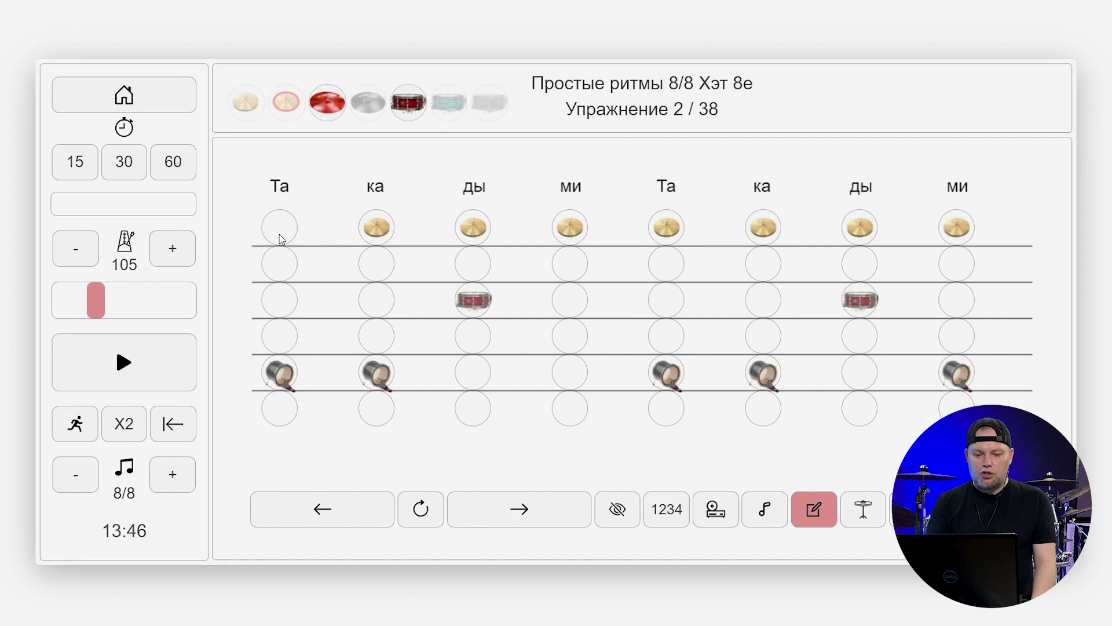
left_click(666, 232)
left_click(666, 231)
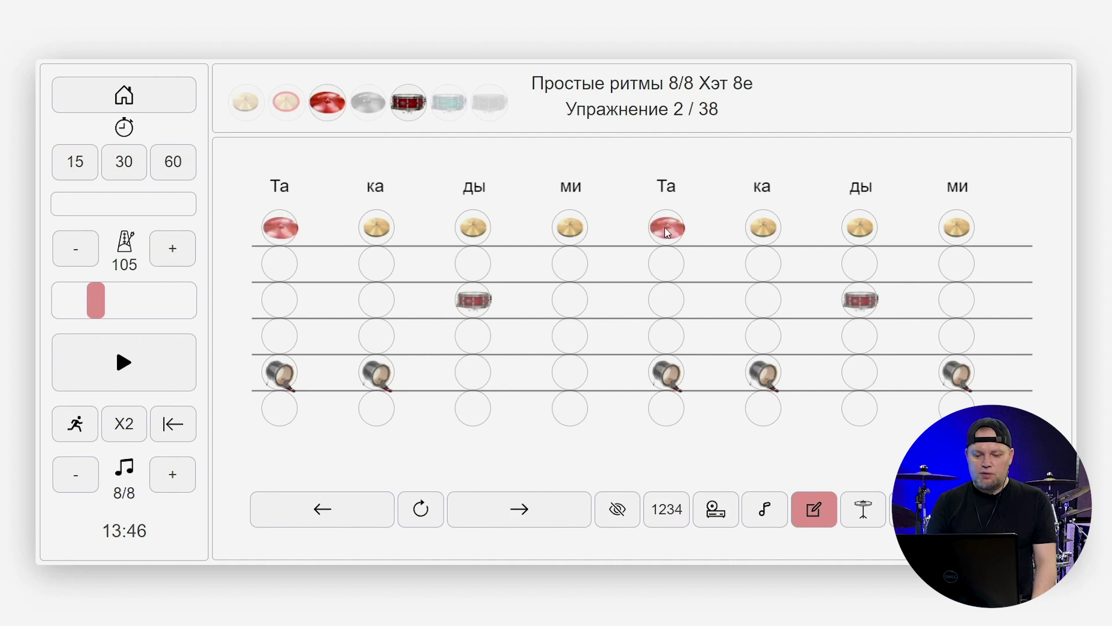
Switch on the return-to-start option, play the edited exercise 2 at 105 bpm and stop playback.
left_click(173, 425)
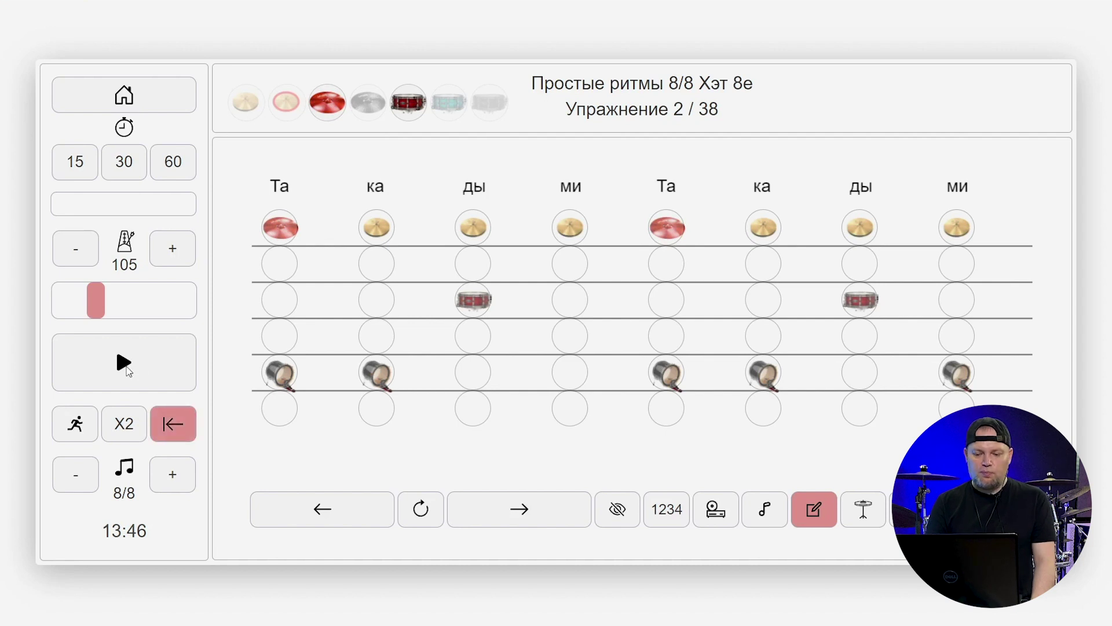
left_click(124, 363)
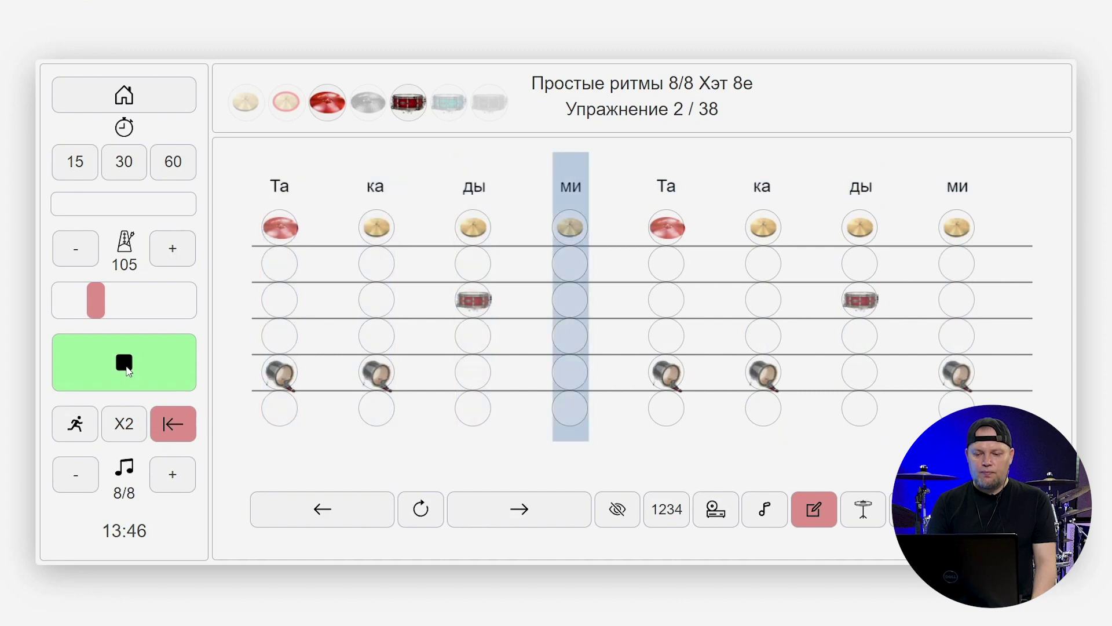
left_click(125, 365)
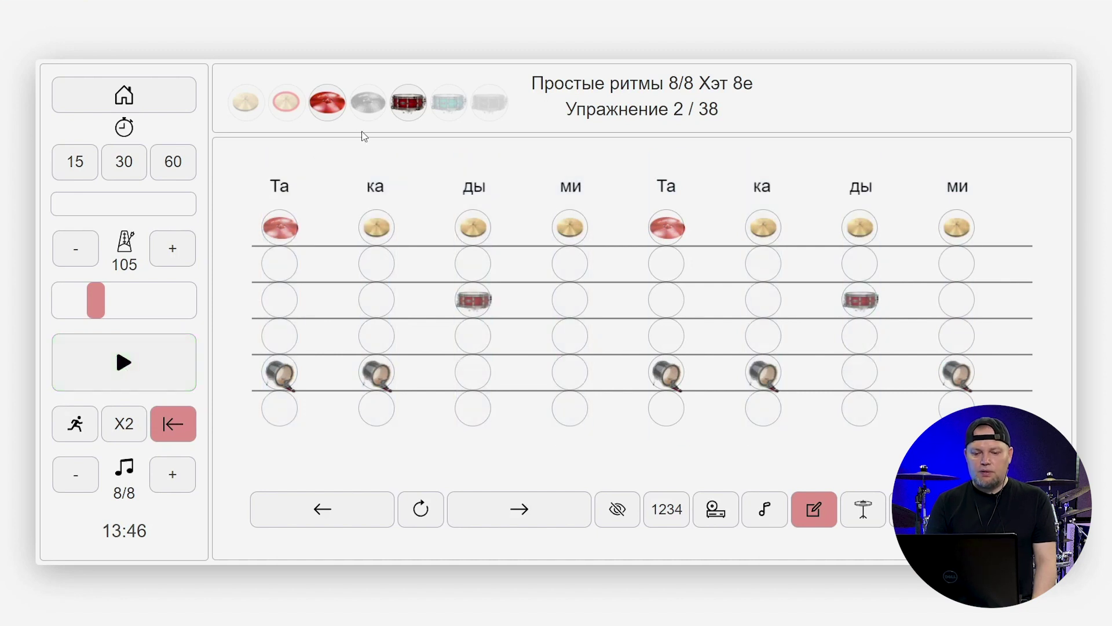
Replace every cymbal after the first "Та" in exercise 2 with the black cymbal, and play and stop the pattern.
left_click(374, 103)
left_click(380, 227)
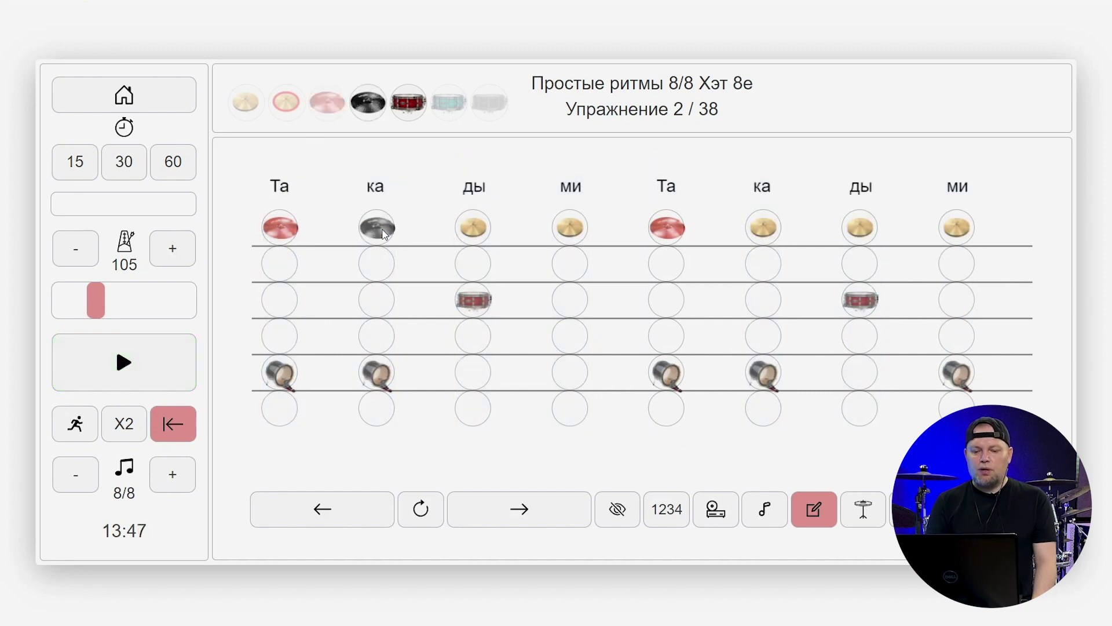
left_click(473, 227)
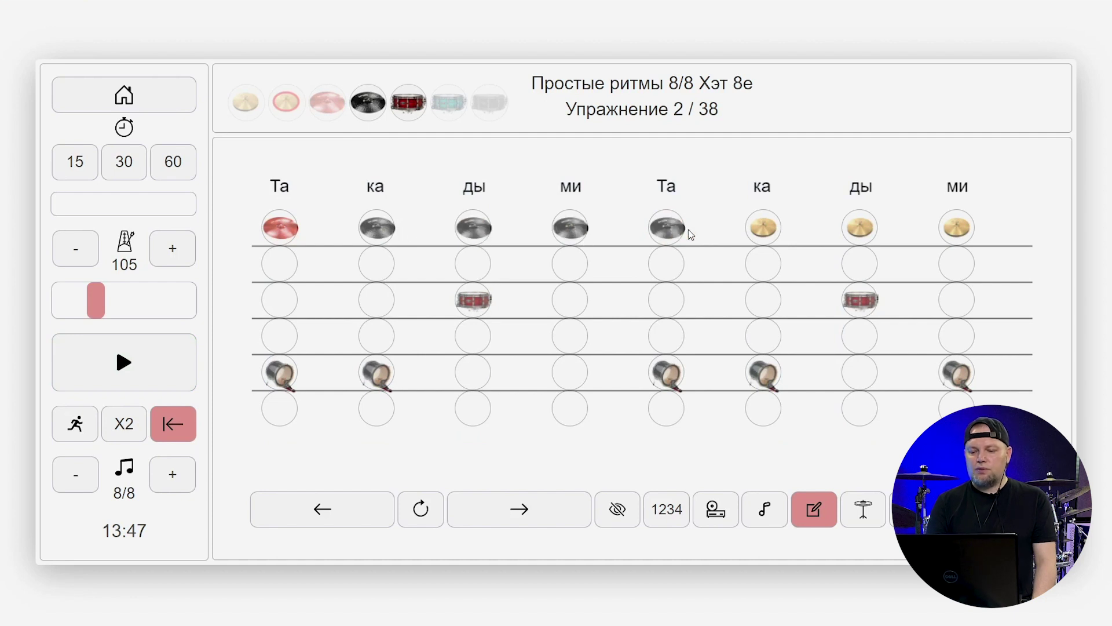
left_click(763, 234)
left_click(862, 234)
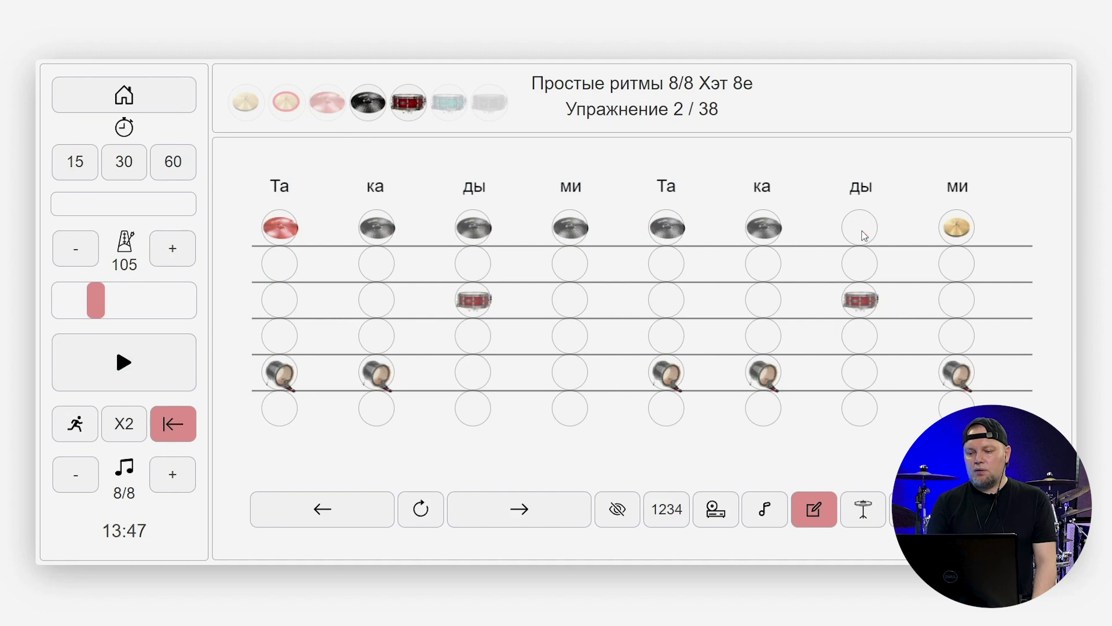
left_click(960, 231)
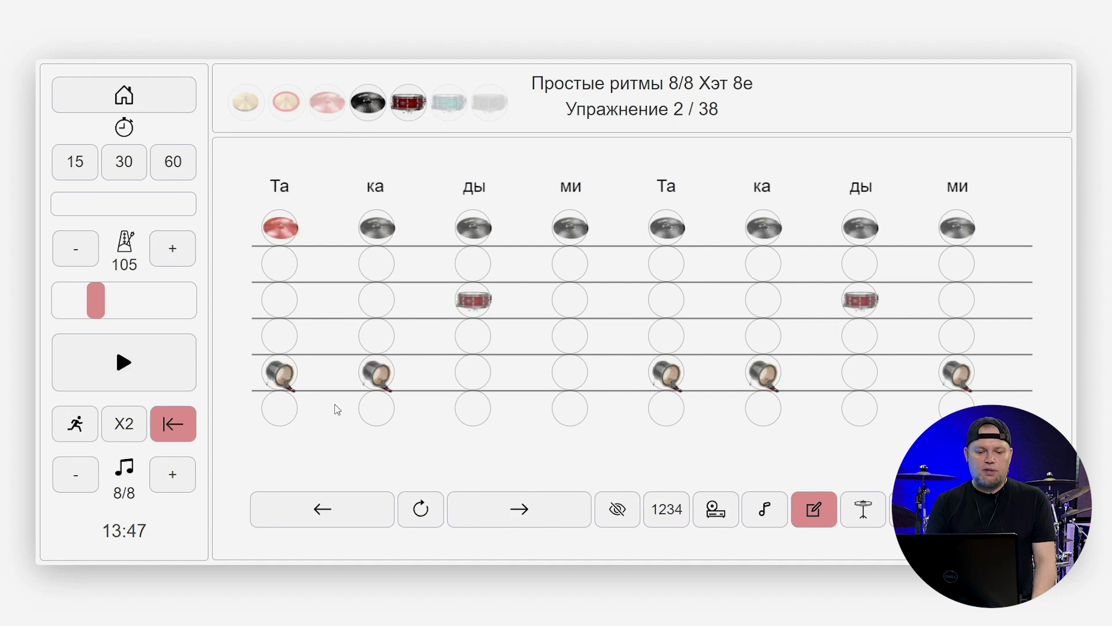
left_click(121, 364)
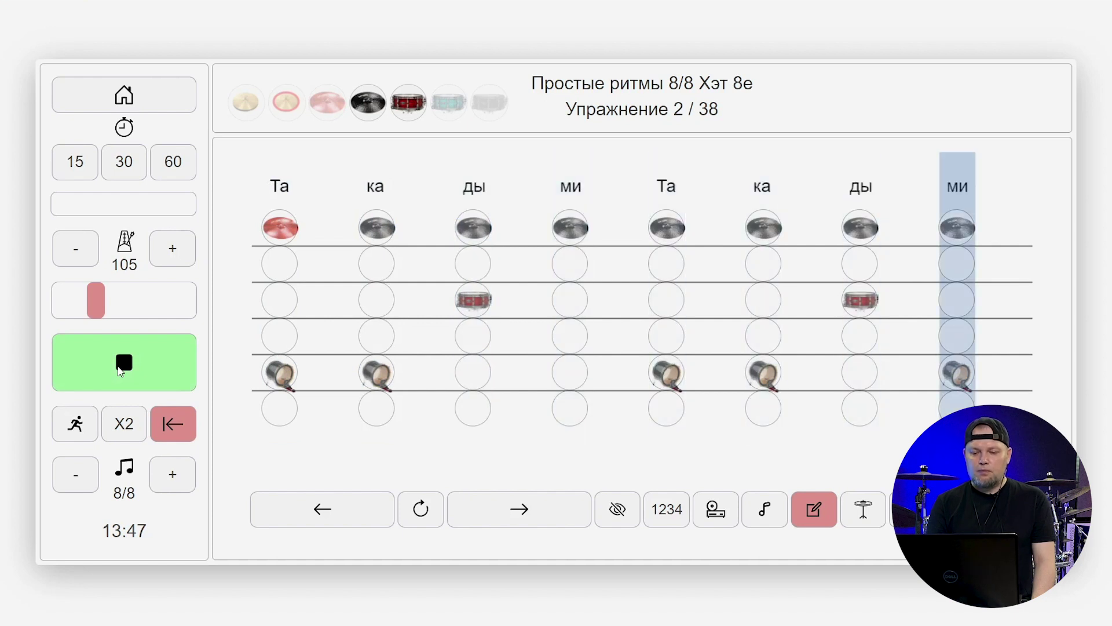
left_click(120, 370)
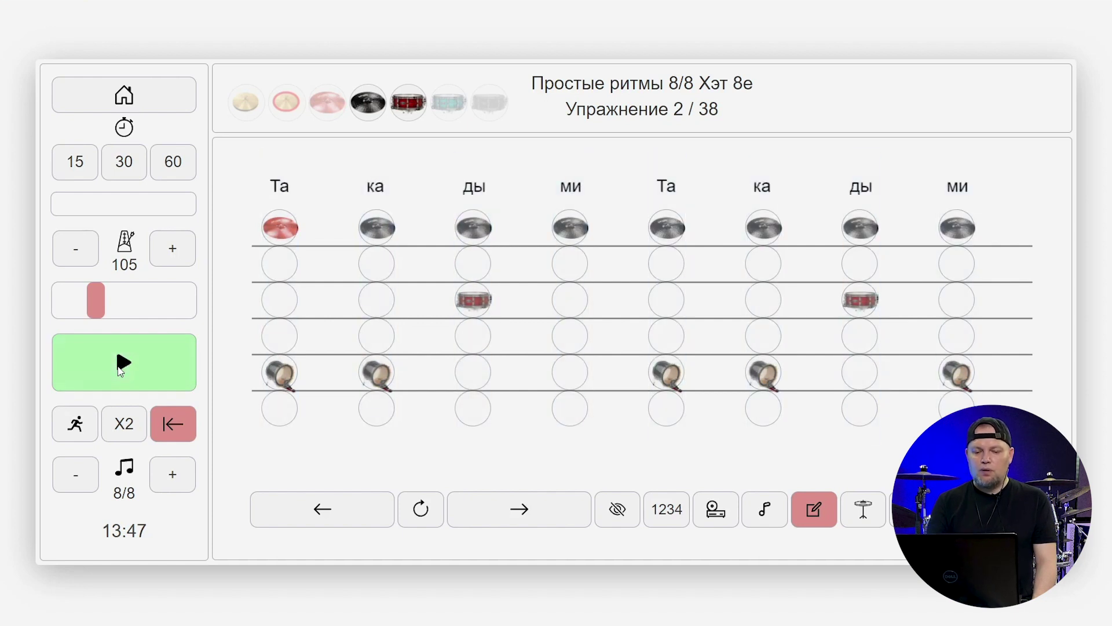
Load the backing track "Трек 4 - 80 bpm Pop Rock" and play exercise 2 with it.
left_click(765, 510)
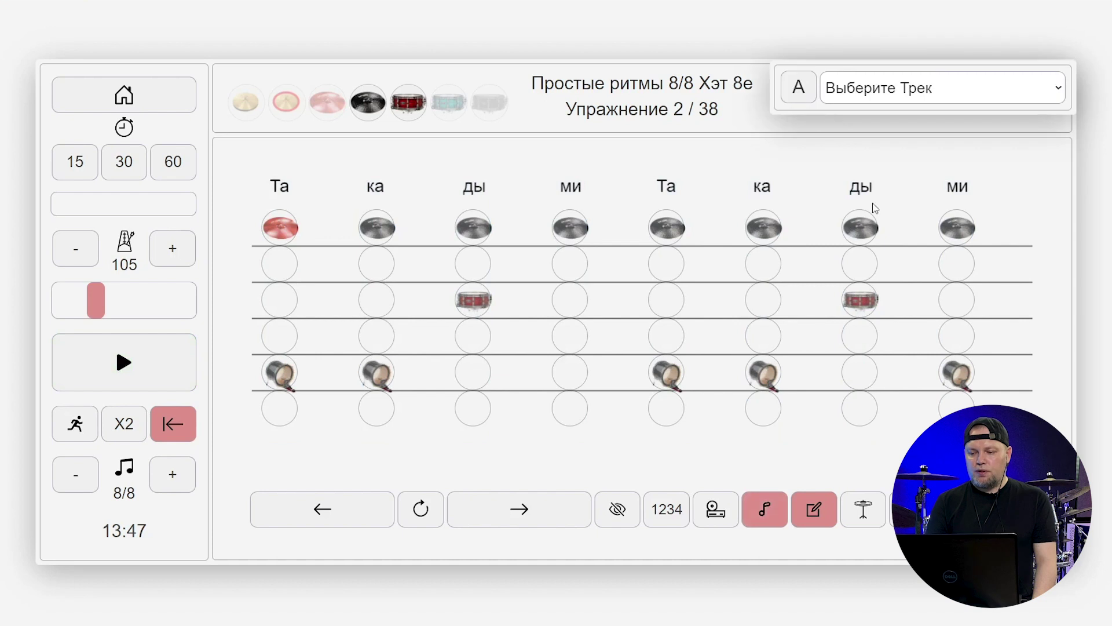
left_click(850, 92)
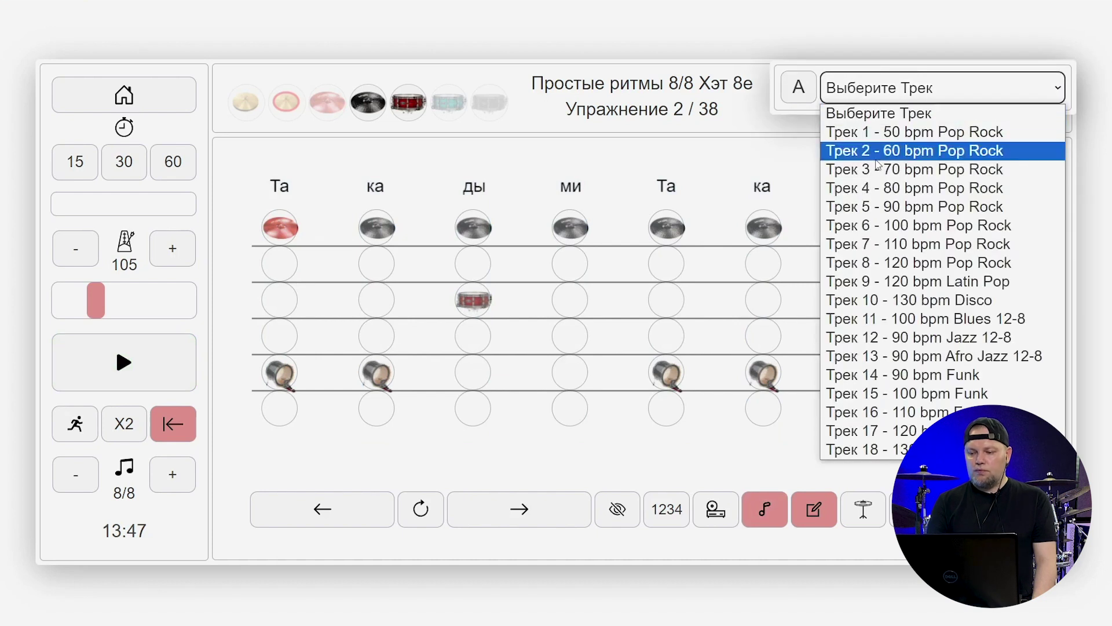
left_click(881, 186)
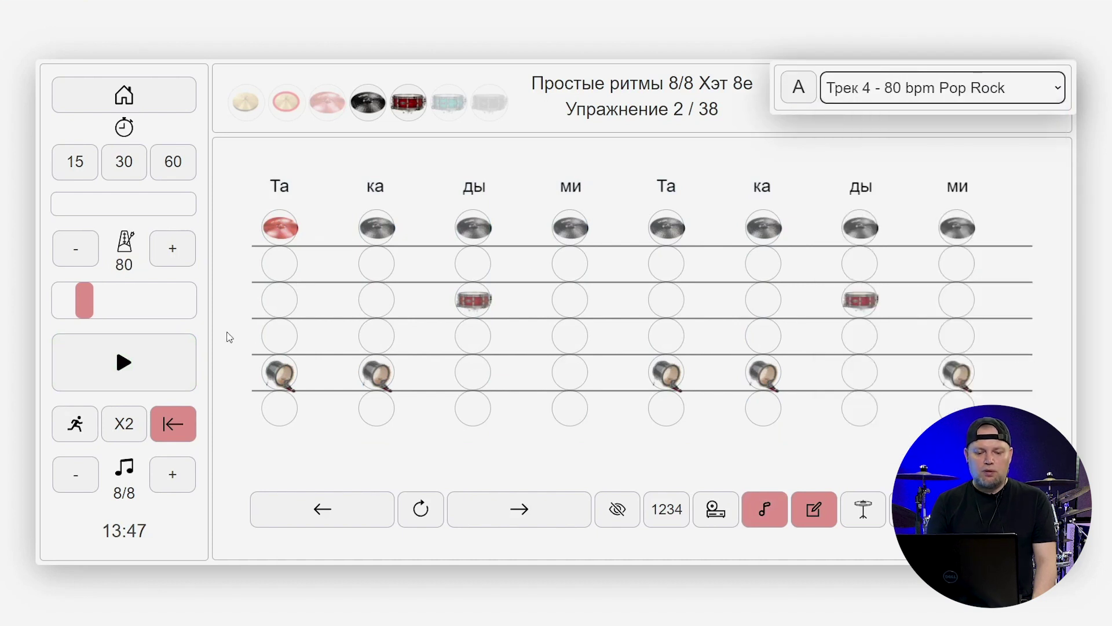
left_click(141, 365)
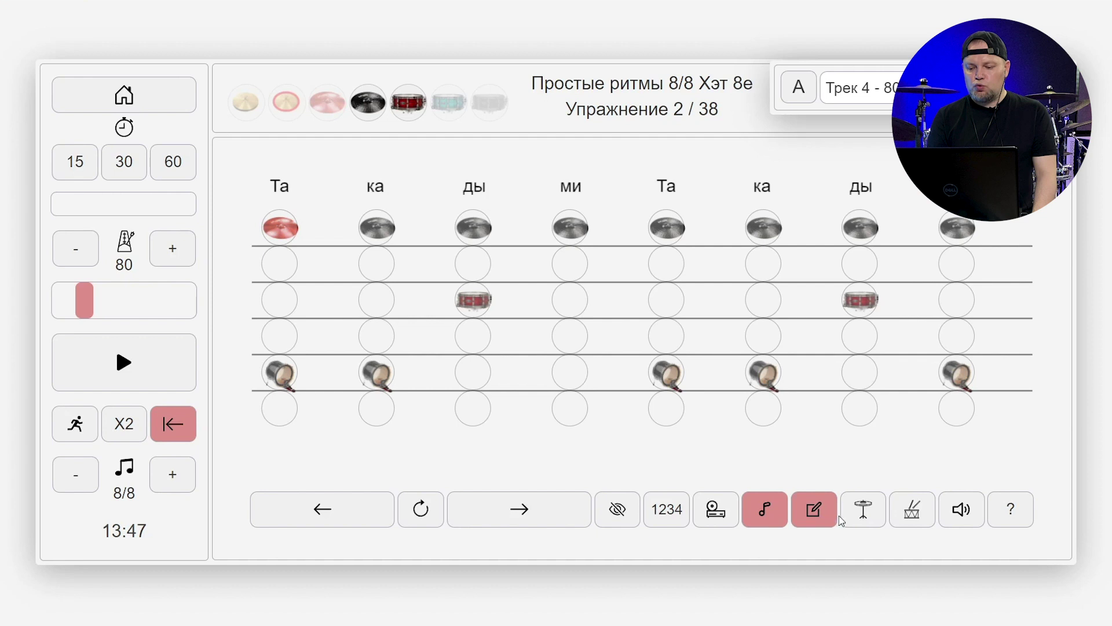
Leave pattern editing, return to the lesson list and open the lesson "Ритмы 16/16-хэт 8е".
left_click(814, 510)
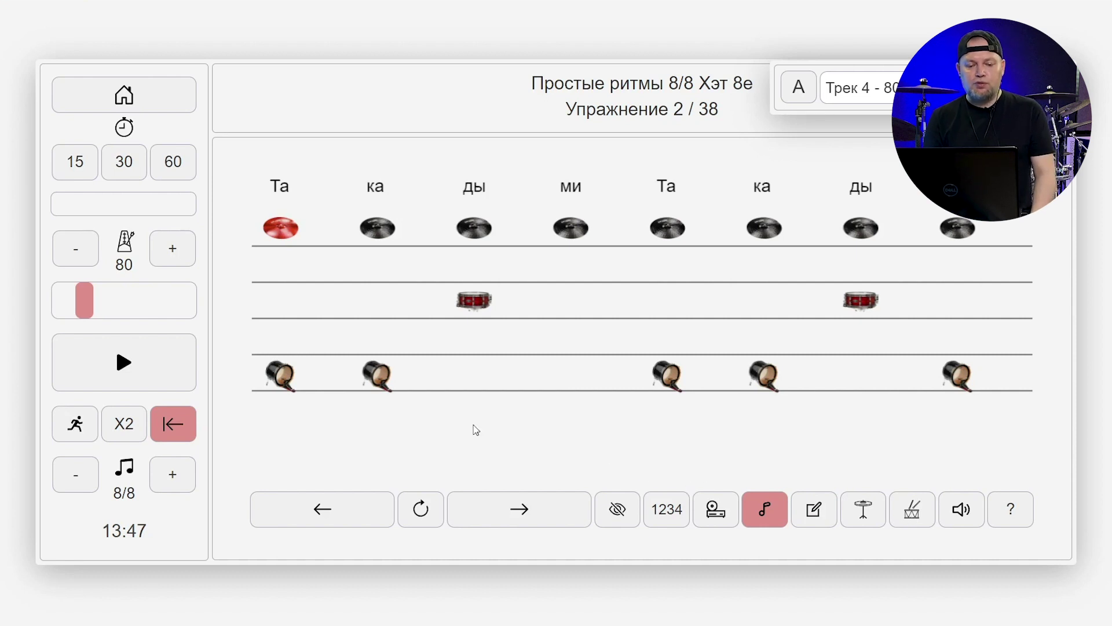
left_click(143, 95)
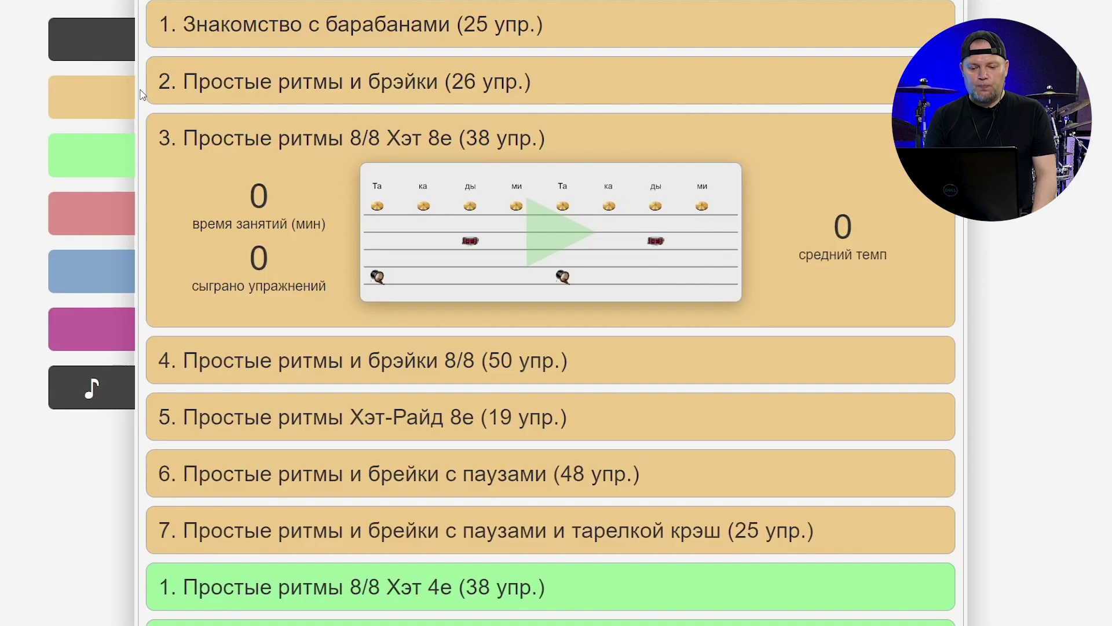
scroll(486, 39, "down", 10)
left_click(487, 39)
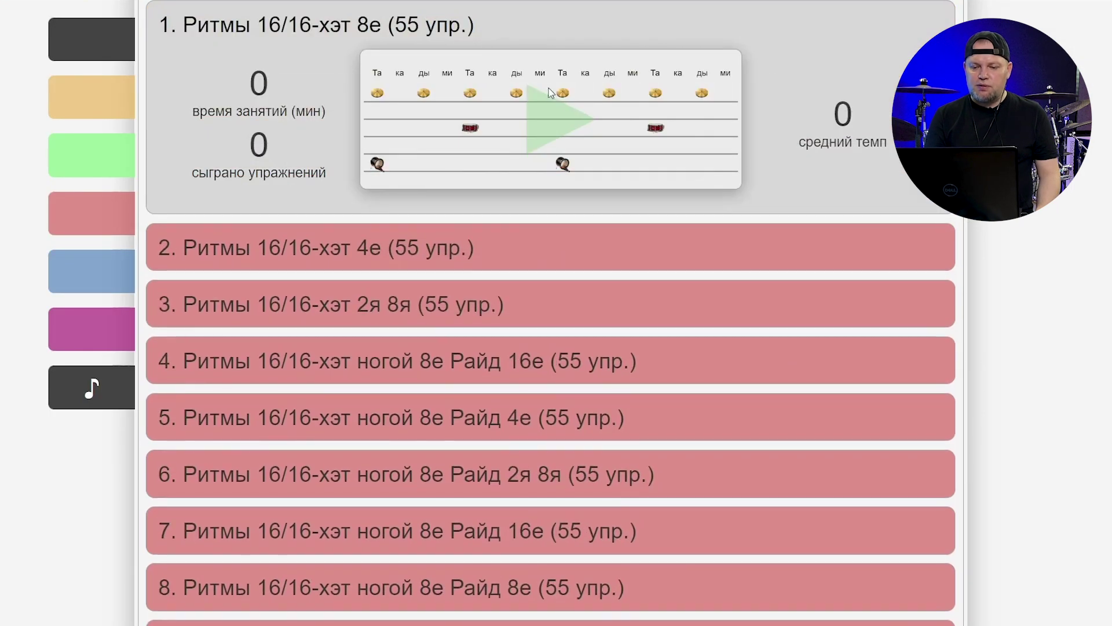
left_click(564, 116)
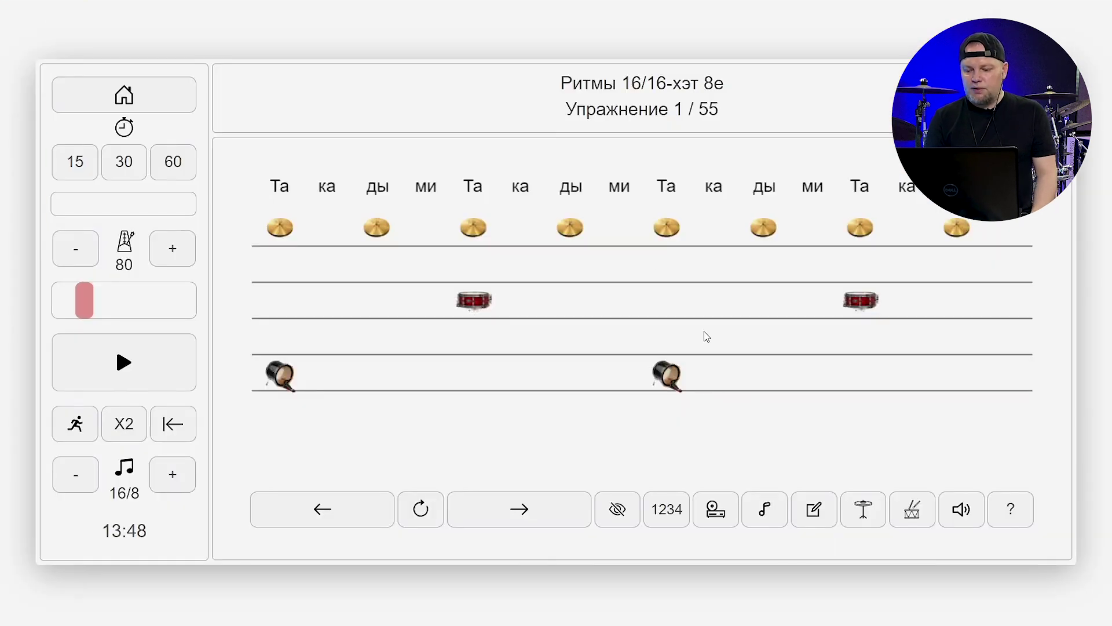
Edit exercise 1 by putting the red cymbal on the first "Та", and lock the cymbal pattern across exercises.
left_click(815, 512)
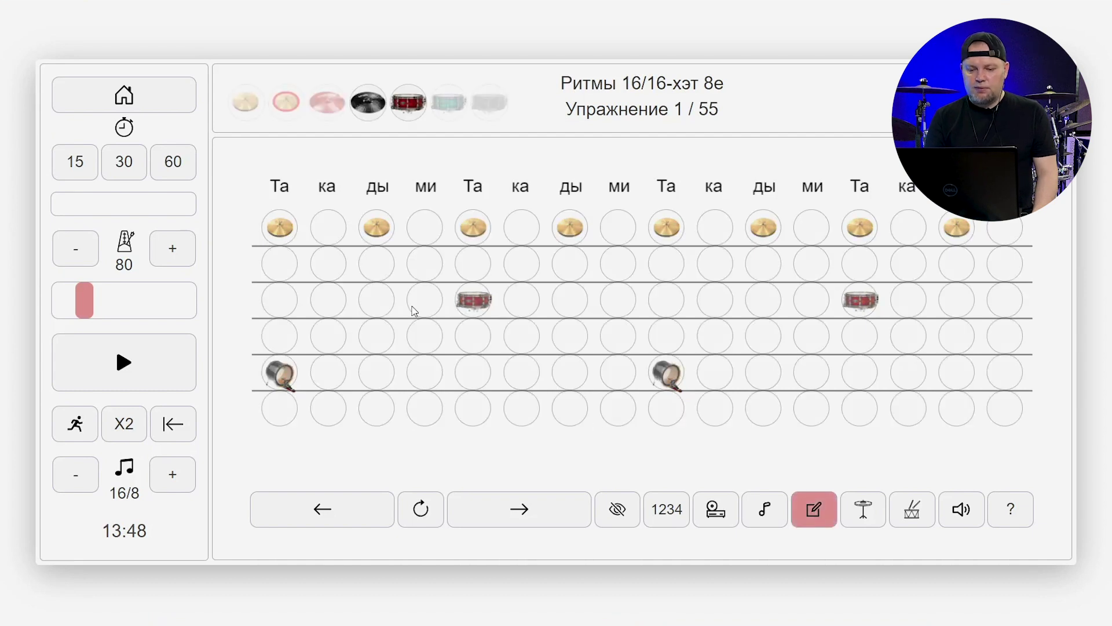
left_click(330, 111)
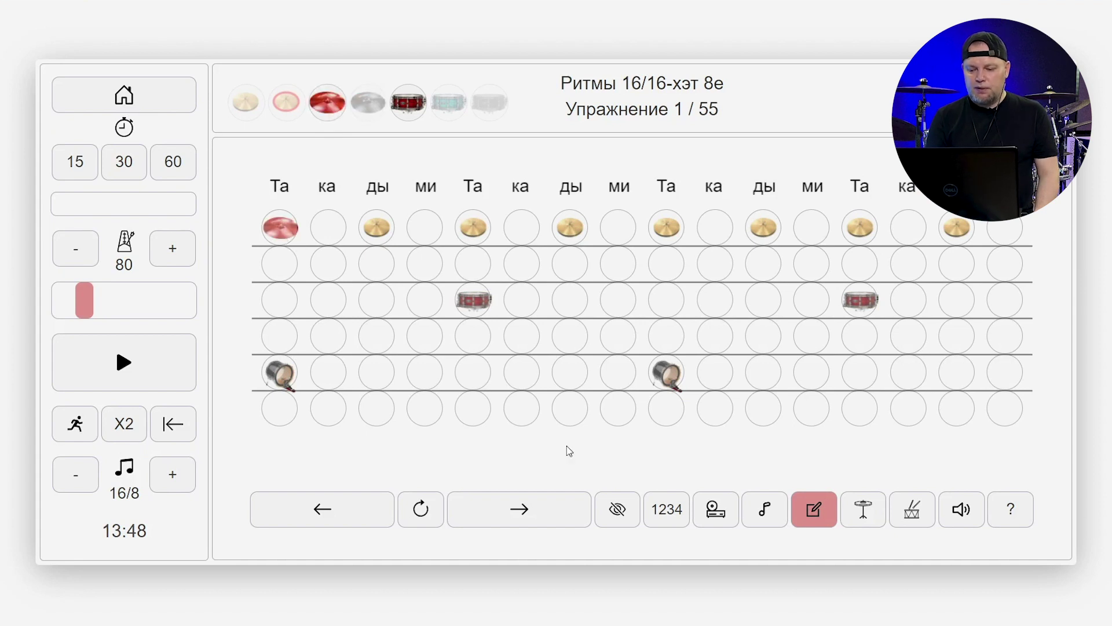
left_click(865, 518)
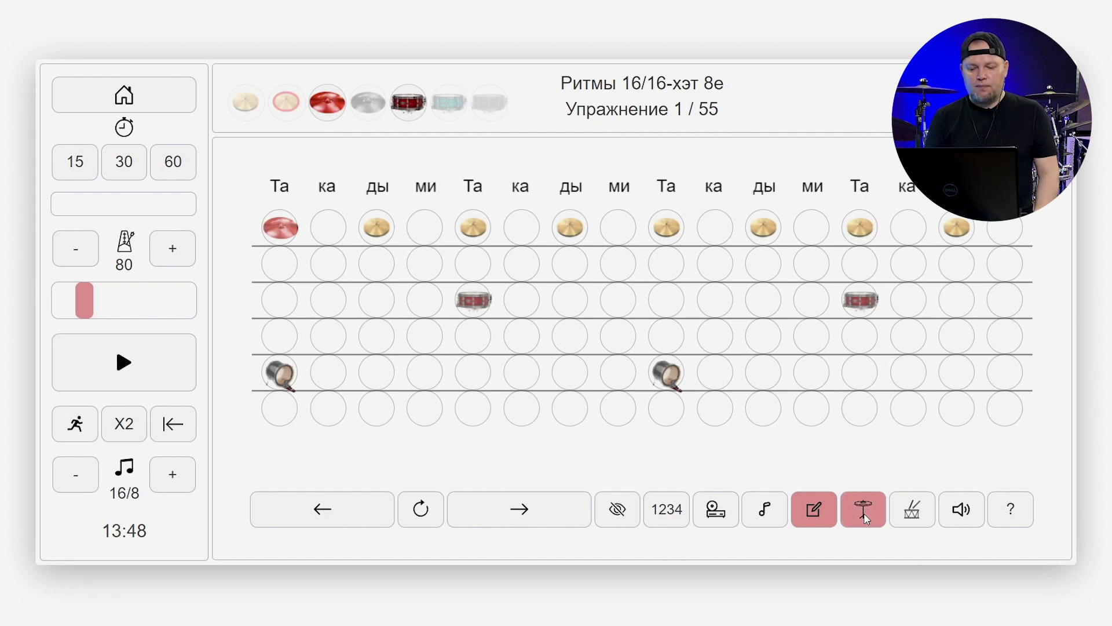
Advance through the lesson to exercise 9 with the cymbal pattern locked.
left_click(537, 509)
left_click(537, 508)
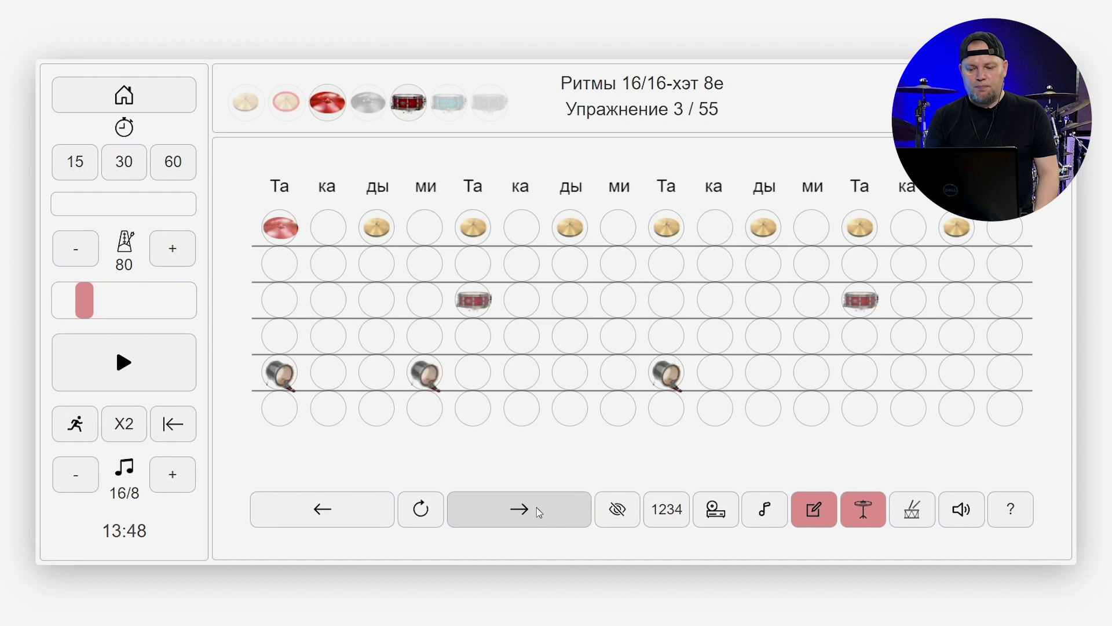
left_click(537, 506)
left_click(537, 506)
left_click(537, 506)
left_click(536, 506)
left_click(537, 506)
left_click(536, 506)
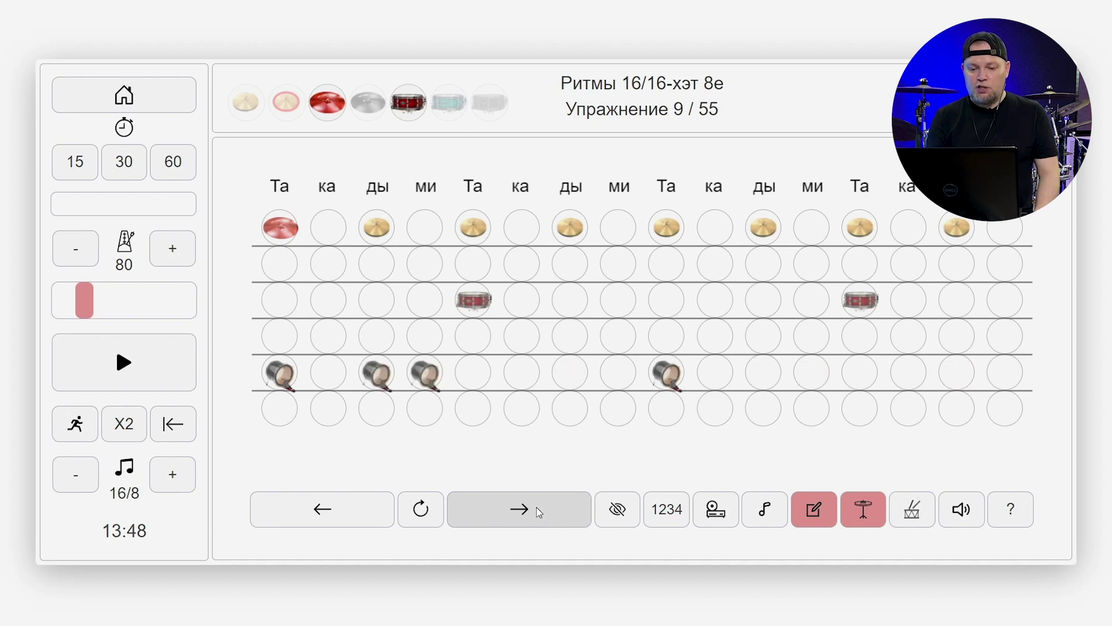
Replace the hi-hat on the last "ды" with the red-ringed cymbal and advance to exercise 13.
left_click(284, 103)
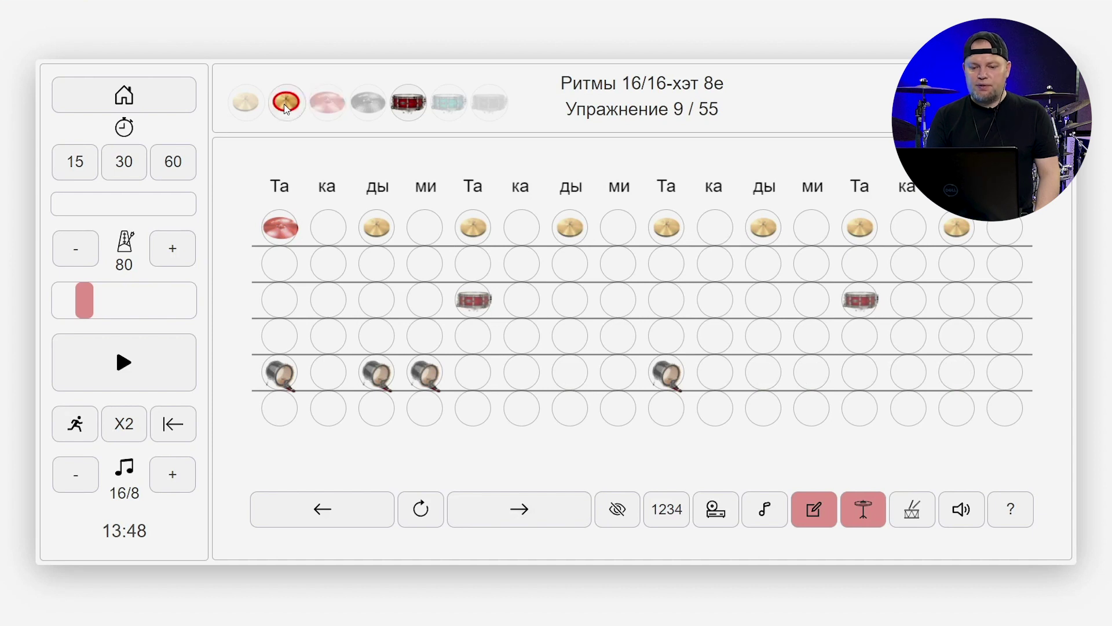
left_click(964, 233)
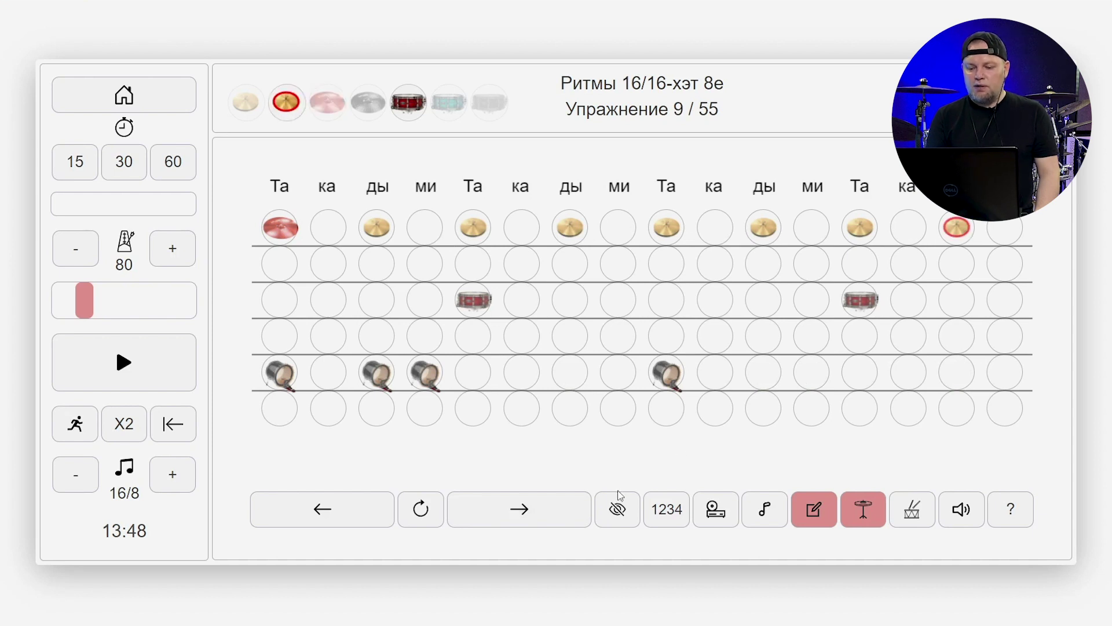
left_click(523, 517)
left_click(523, 518)
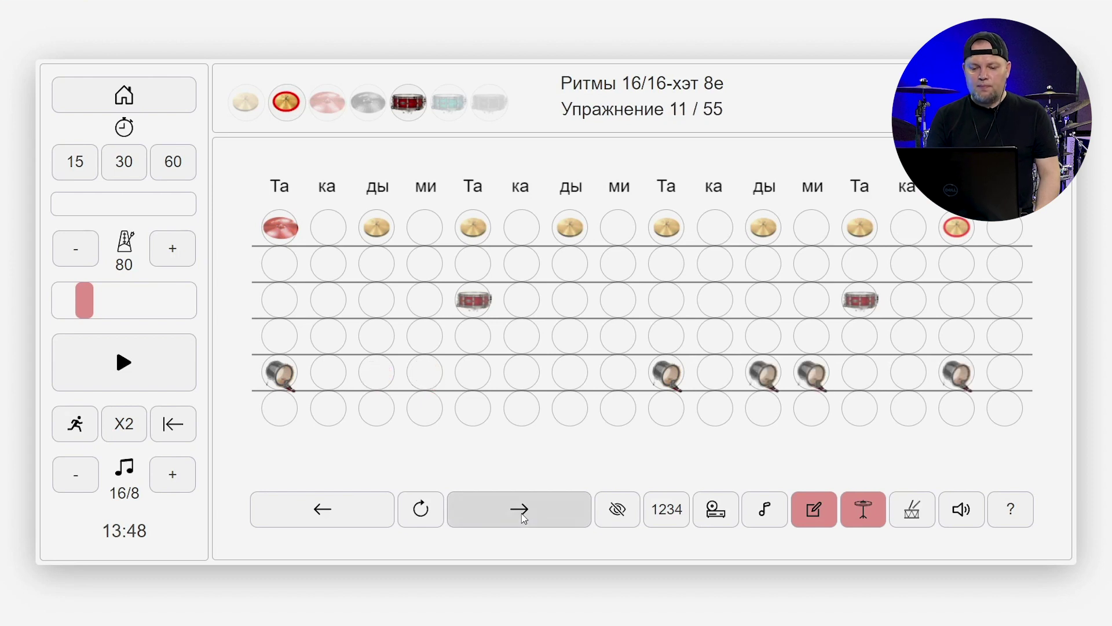
left_click(523, 518)
left_click(523, 518)
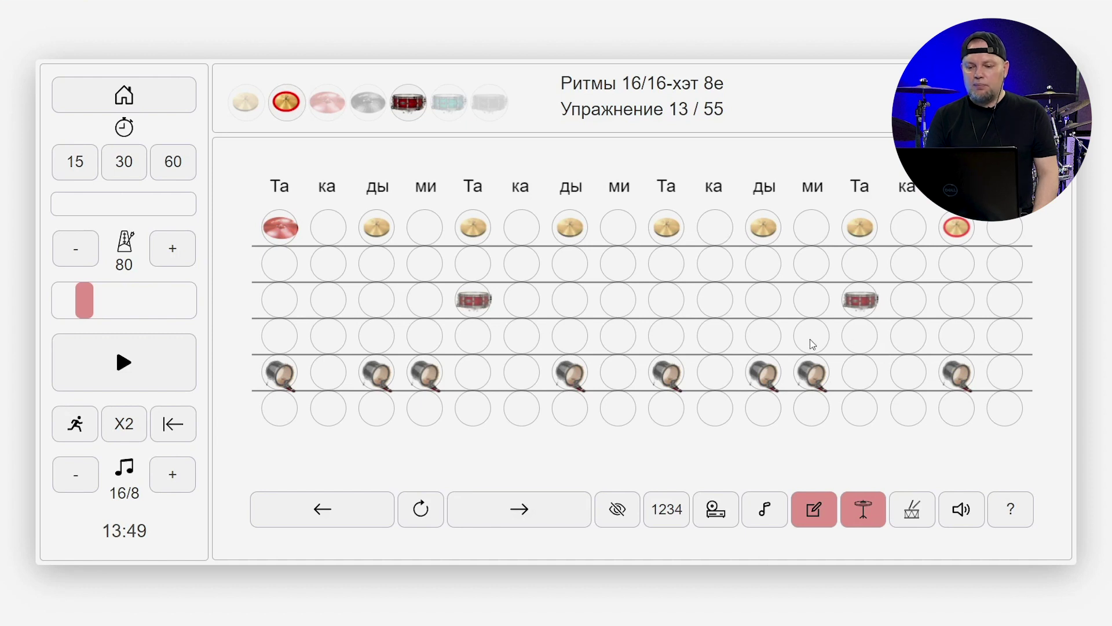
Add snare hits on the second and last "ми" of exercise 13 and lock the snare pattern across exercises.
left_click(618, 300)
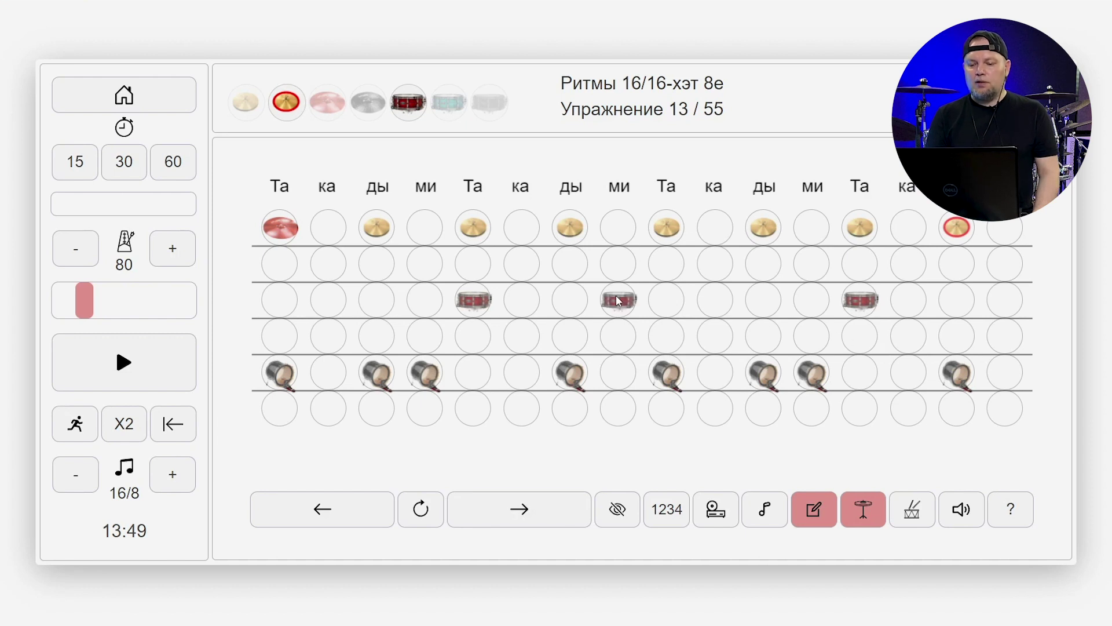
left_click(1014, 308)
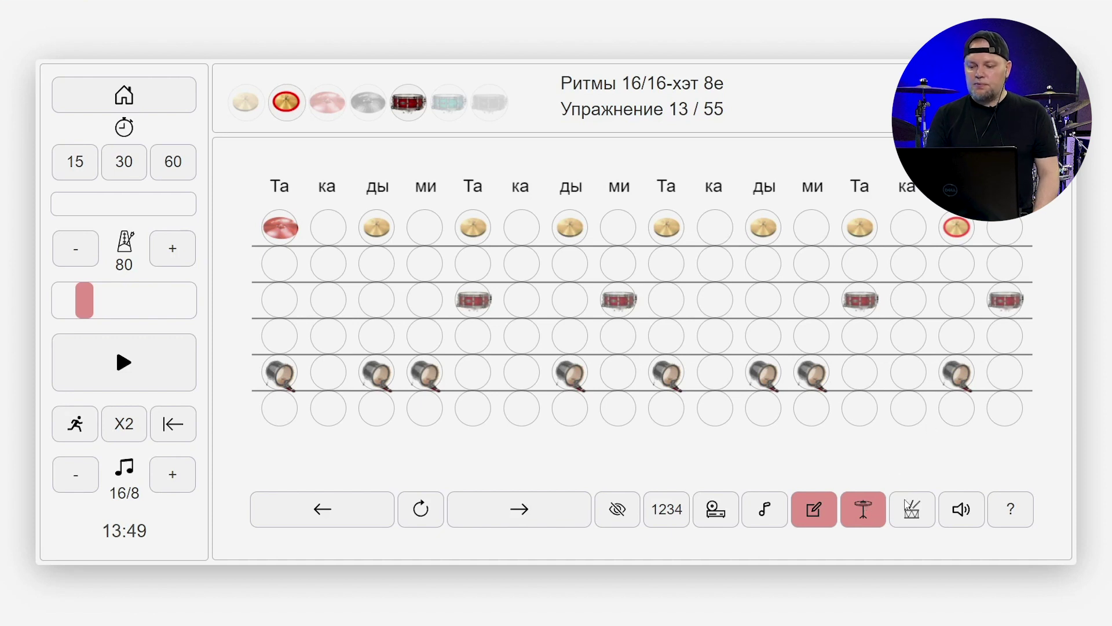
left_click(920, 510)
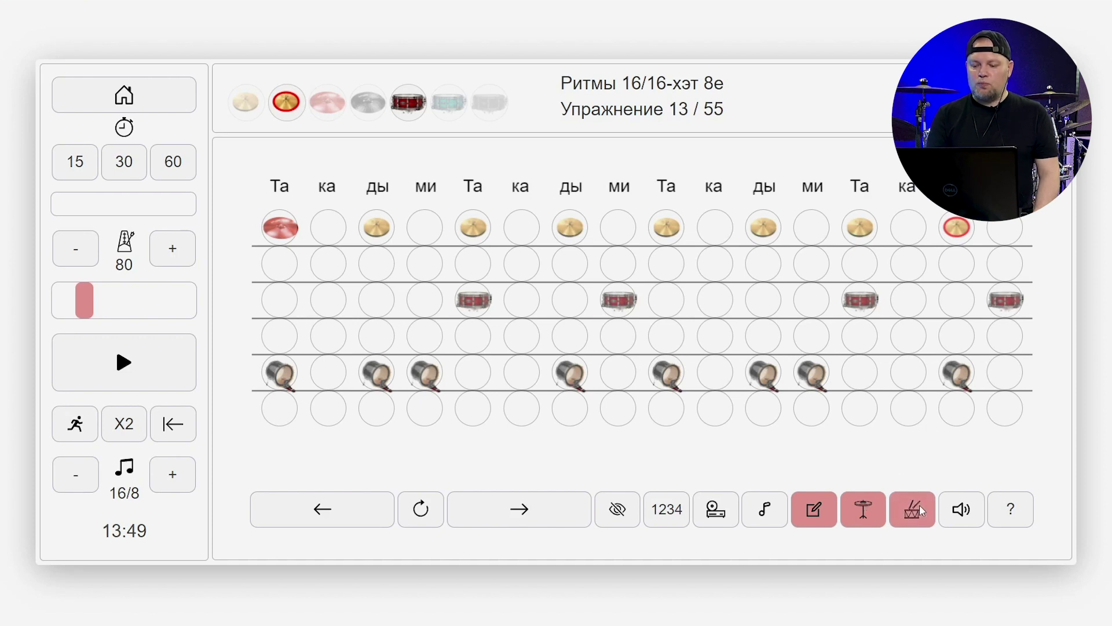
Advance to exercise 18 with both patterns locked, and switch off the cymbal and snare locks there.
left_click(530, 515)
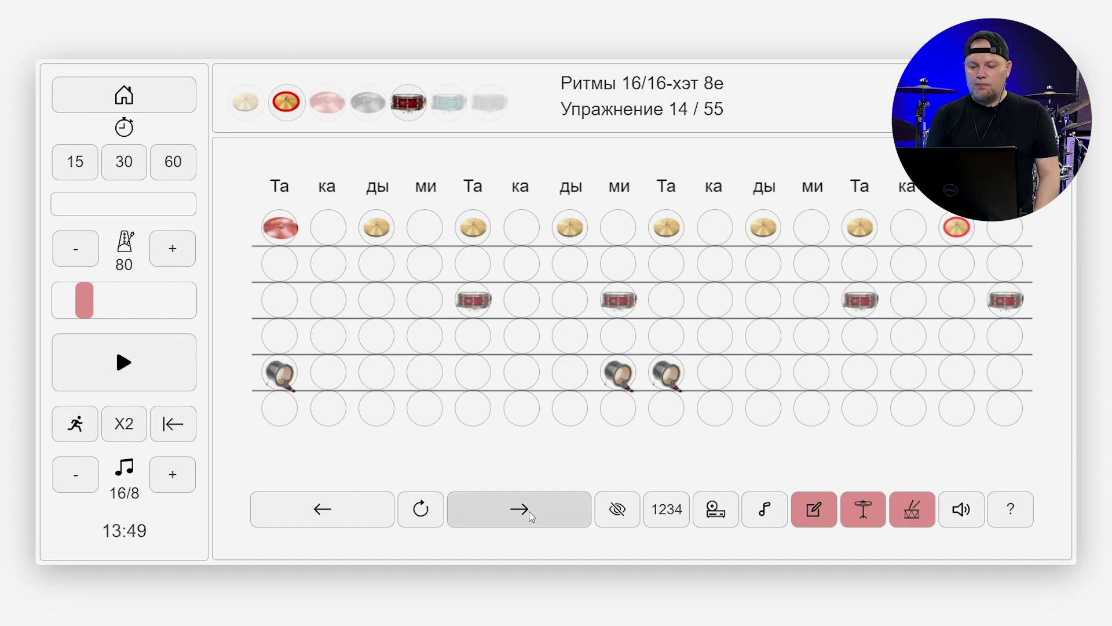
left_click(530, 515)
left_click(530, 515)
left_click(531, 515)
left_click(531, 515)
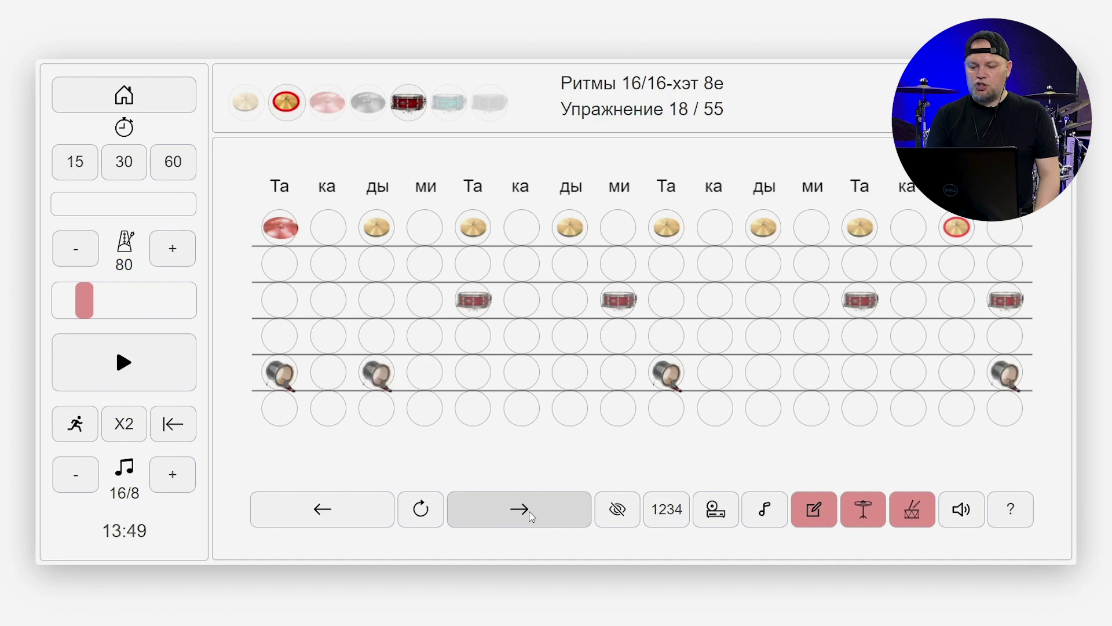
left_click(876, 512)
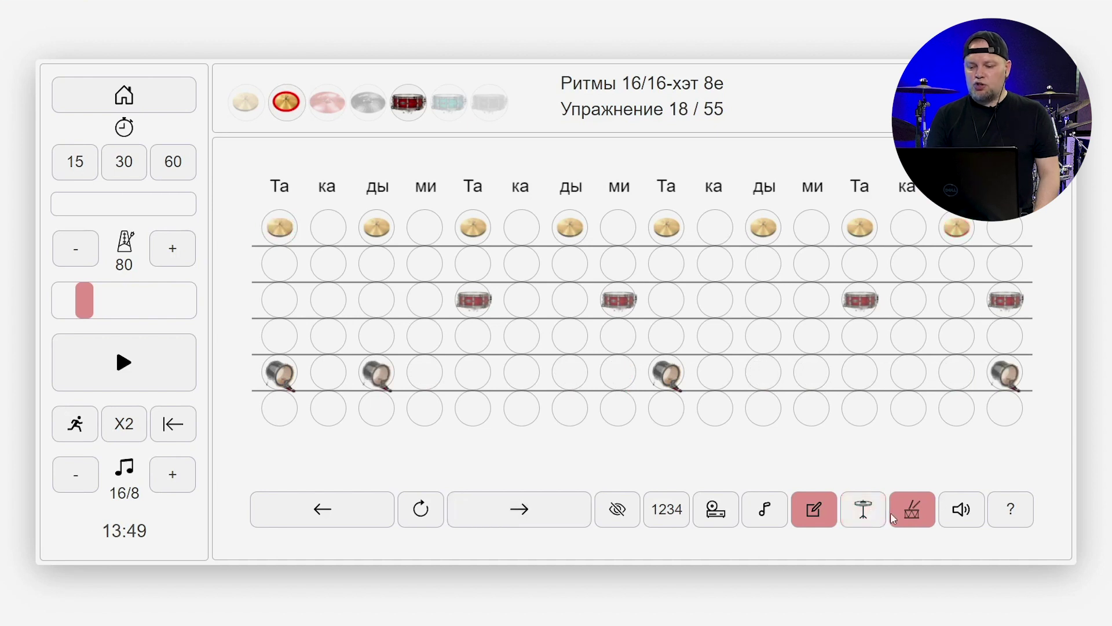
left_click(910, 511)
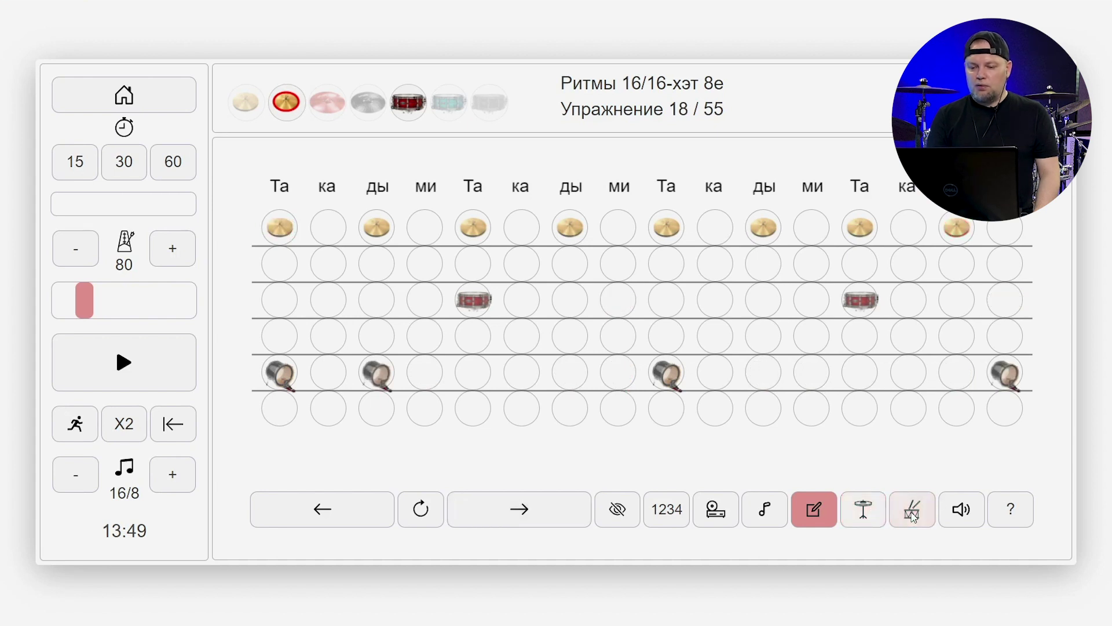
Advance to exercise 21 with the original patterns and switch the cymbal and snare locks back on.
left_click(539, 512)
left_click(539, 512)
left_click(538, 512)
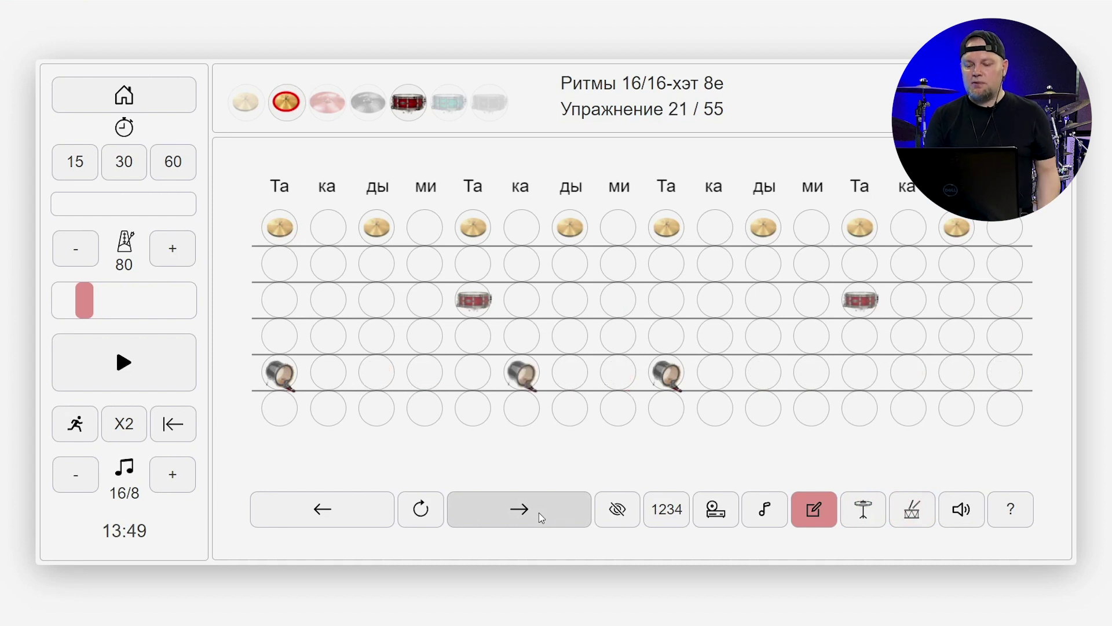
left_click(863, 515)
left_click(924, 509)
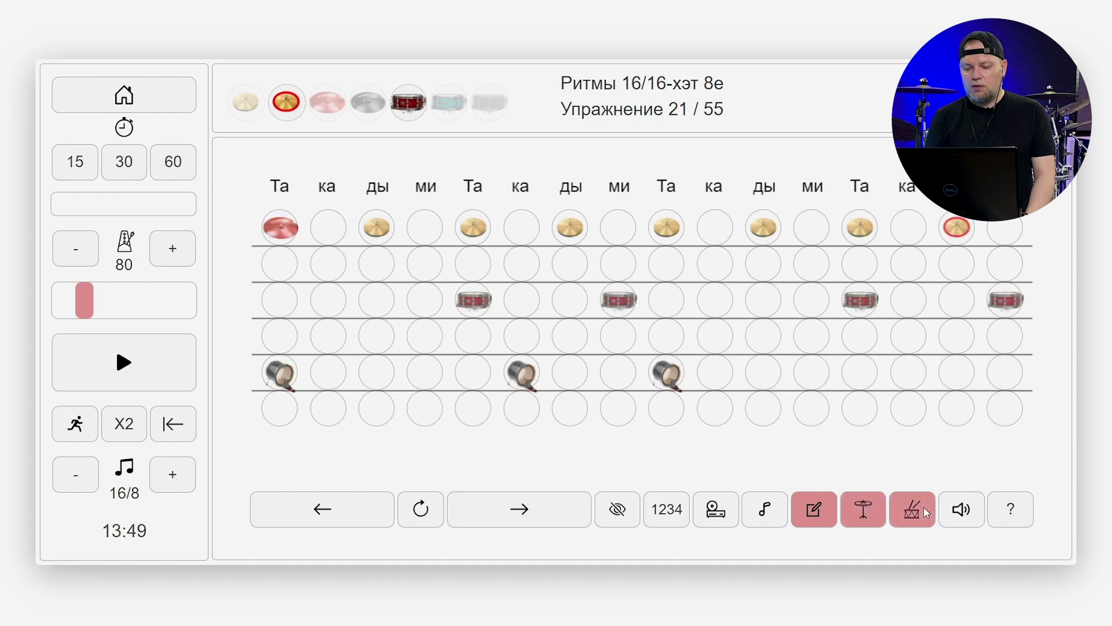
Advance from exercise 21 to exercise 24 with the cymbal and snare patterns kept locked.
left_click(526, 512)
left_click(526, 512)
left_click(526, 512)
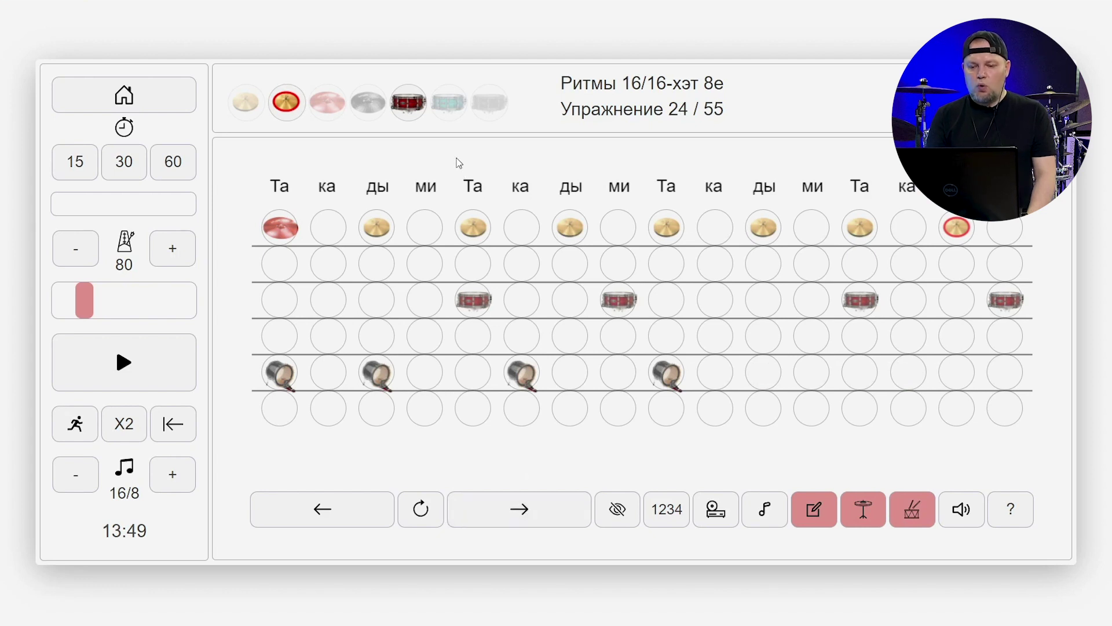
Add grey snare hits in exercise 24 on the first, second and last "ка" and on the first and third "ми".
left_click(446, 101)
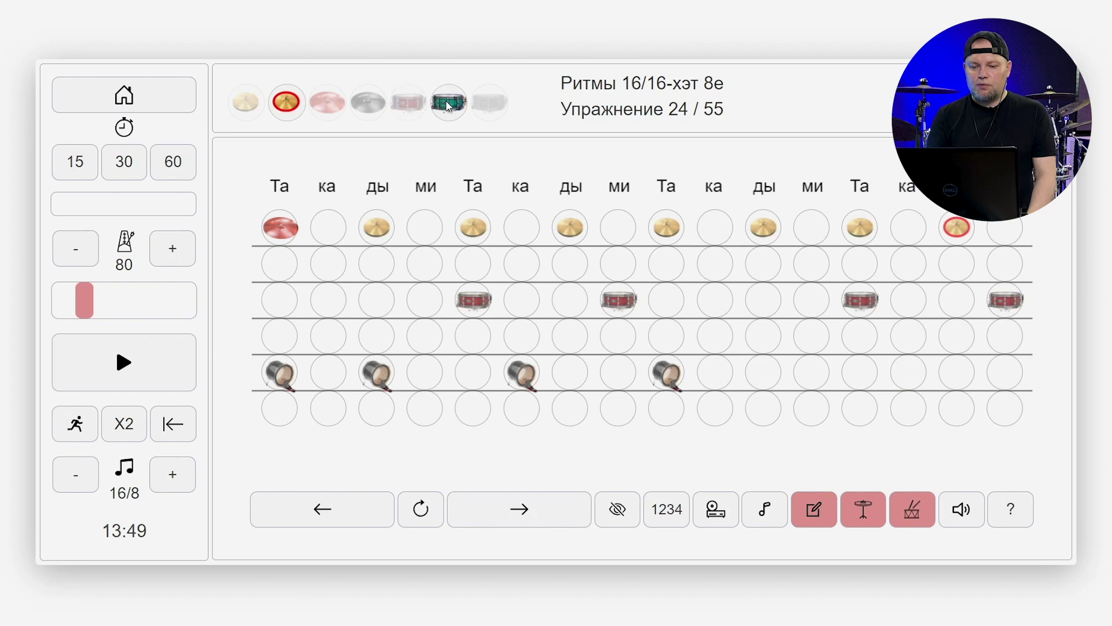
left_click(492, 108)
left_click(322, 301)
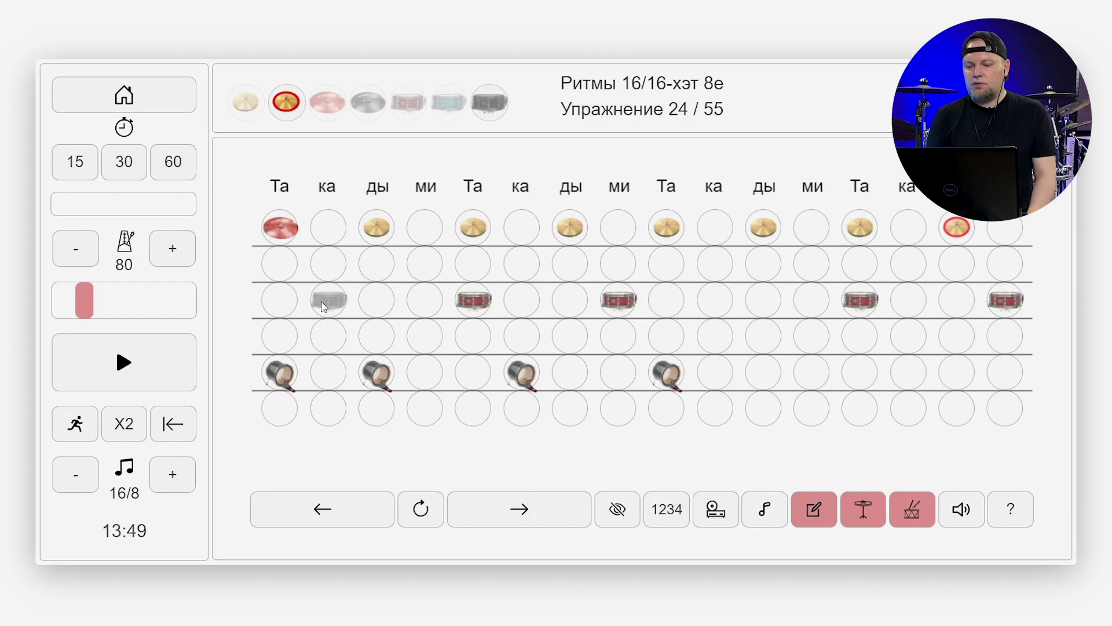
left_click(812, 299)
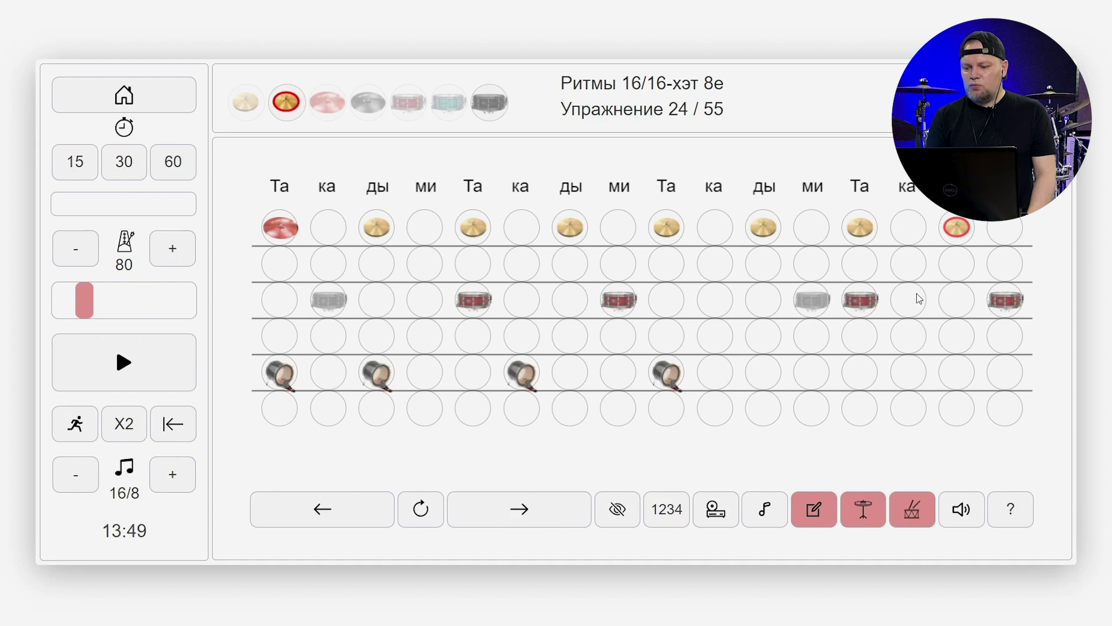
left_click(918, 302)
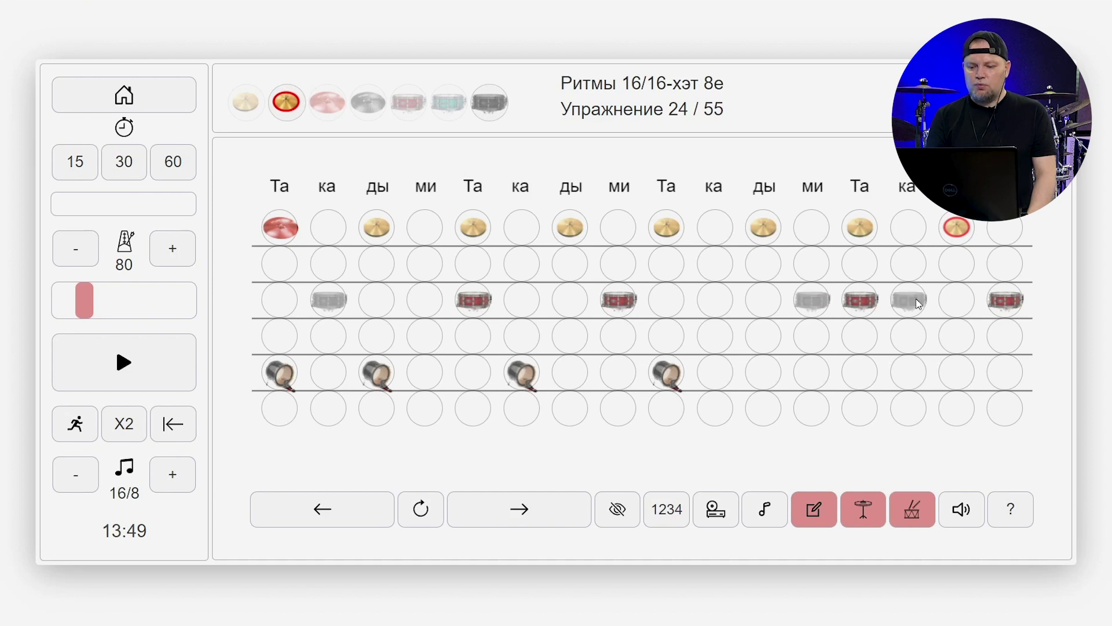
left_click(524, 304)
left_click(430, 305)
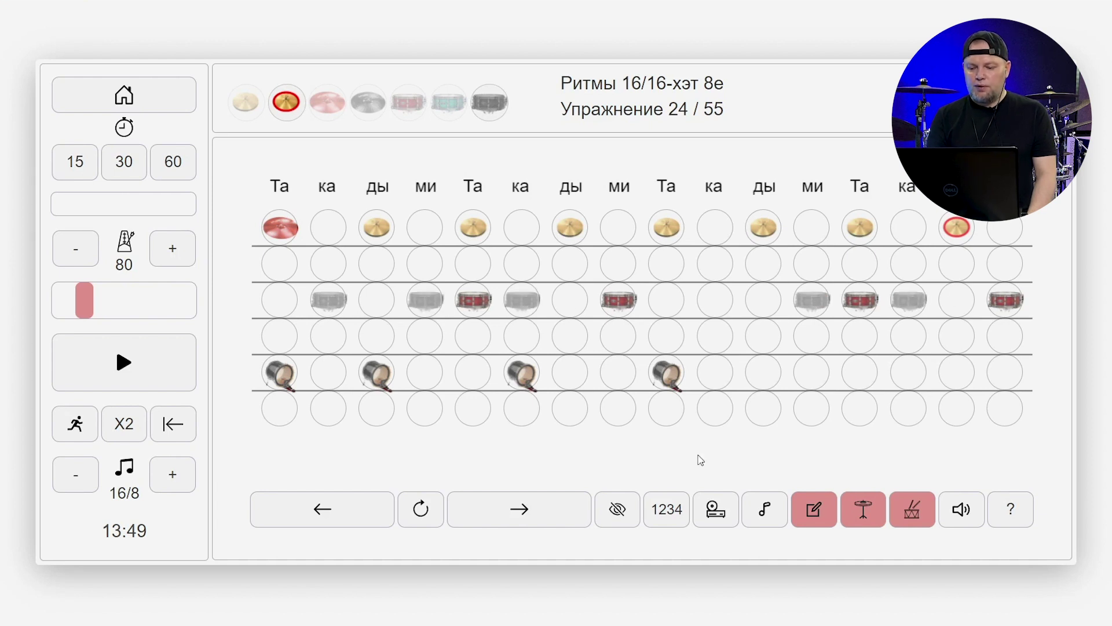
Leave pattern editing and switch off the cymbal and snare locks for exercise 24.
left_click(819, 521)
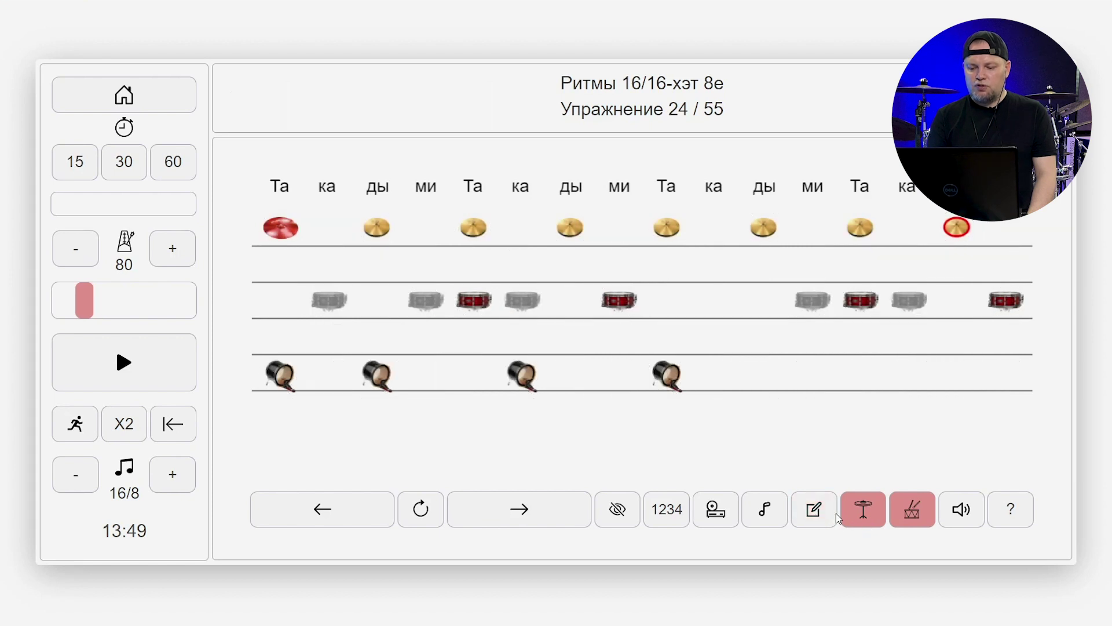
left_click(869, 515)
left_click(912, 518)
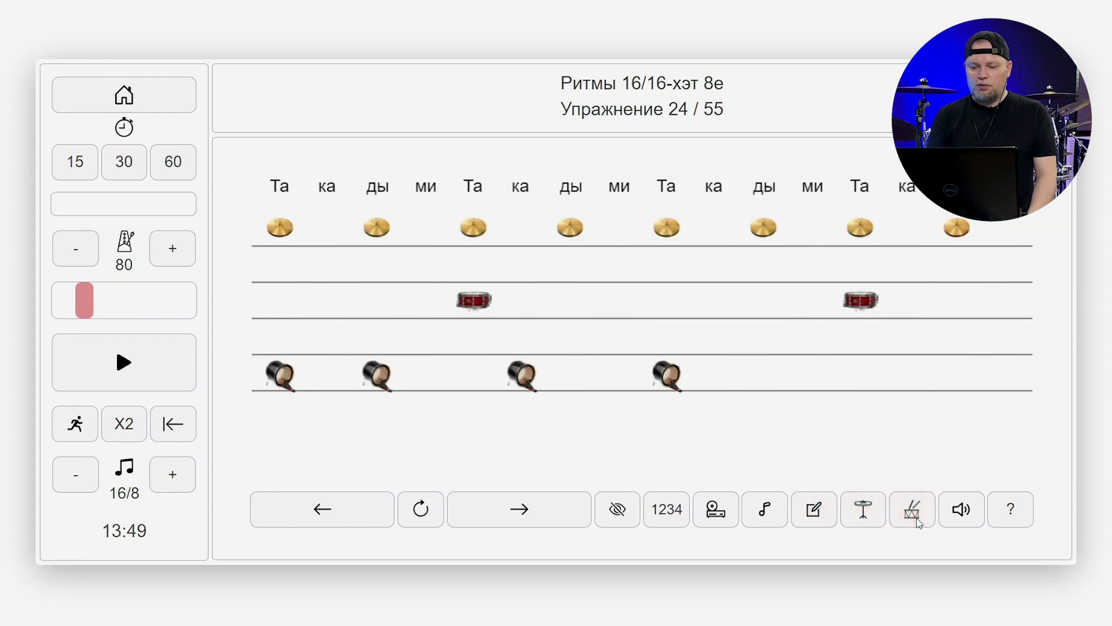
Turn on the |← and X2 options and start playback of exercise 24.
left_click(176, 426)
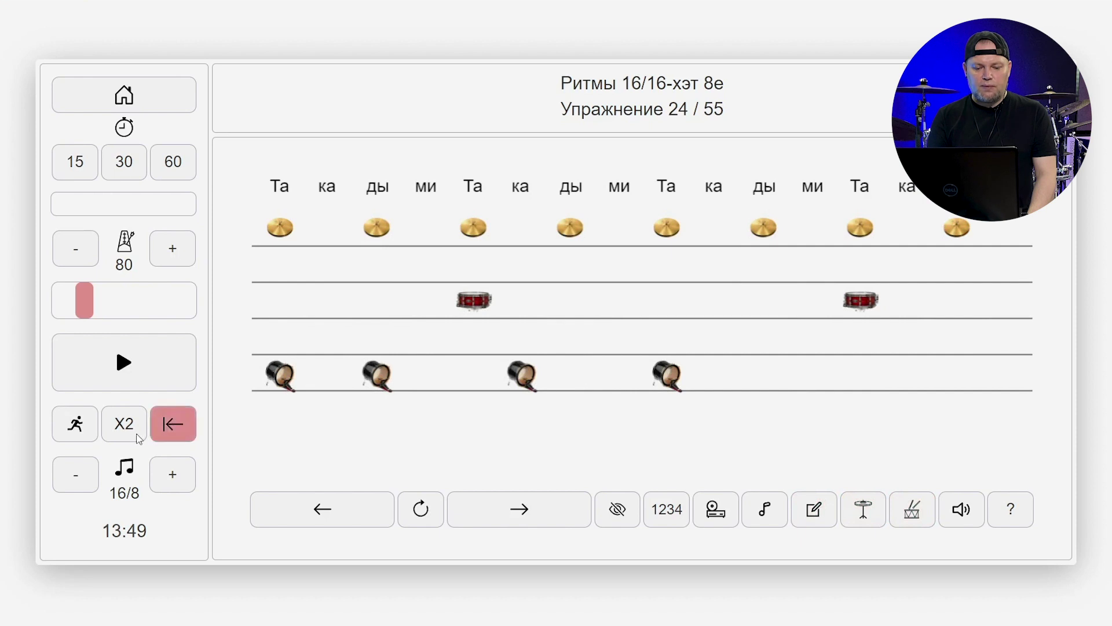
left_click(132, 425)
left_click(122, 364)
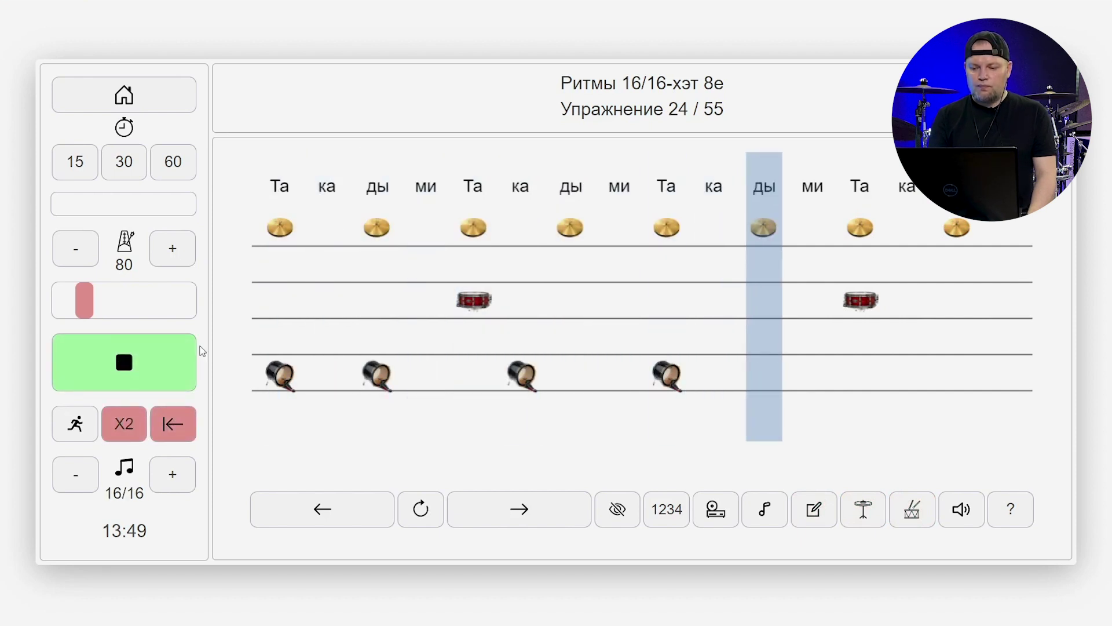
Switch on the cymbal lock and the snare lock during playback and advance to exercise 27.
left_click(866, 513)
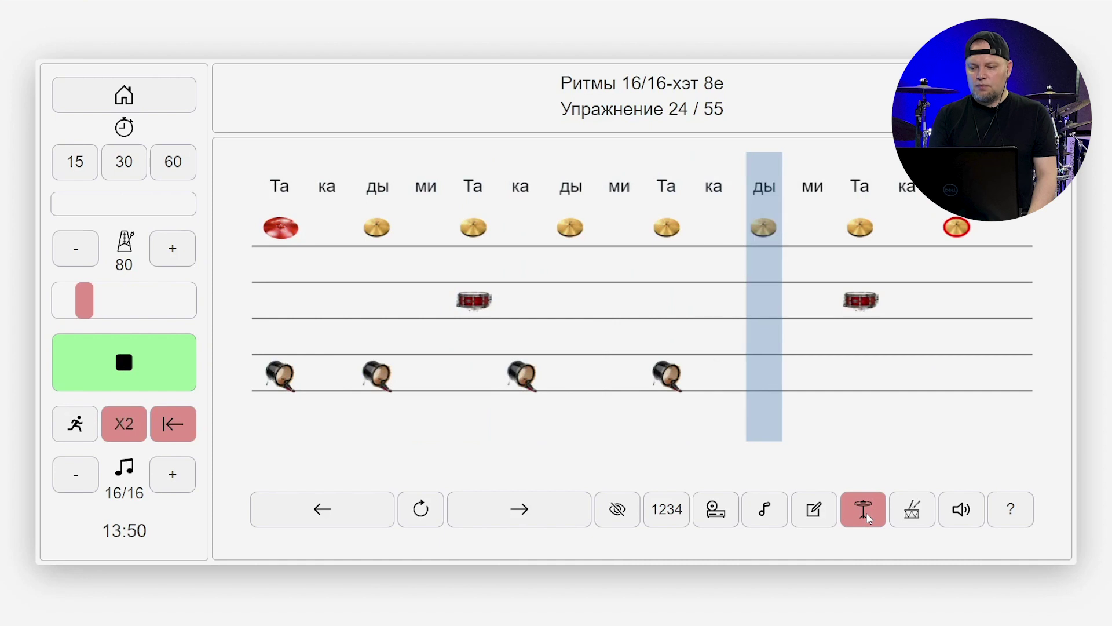
left_click(918, 514)
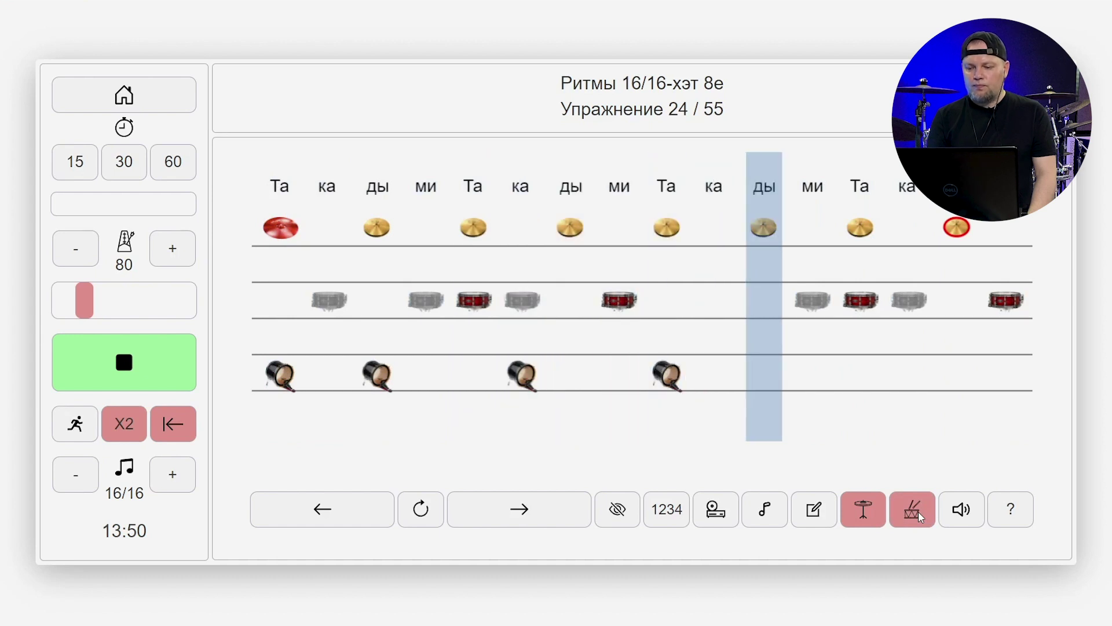
left_click(554, 517)
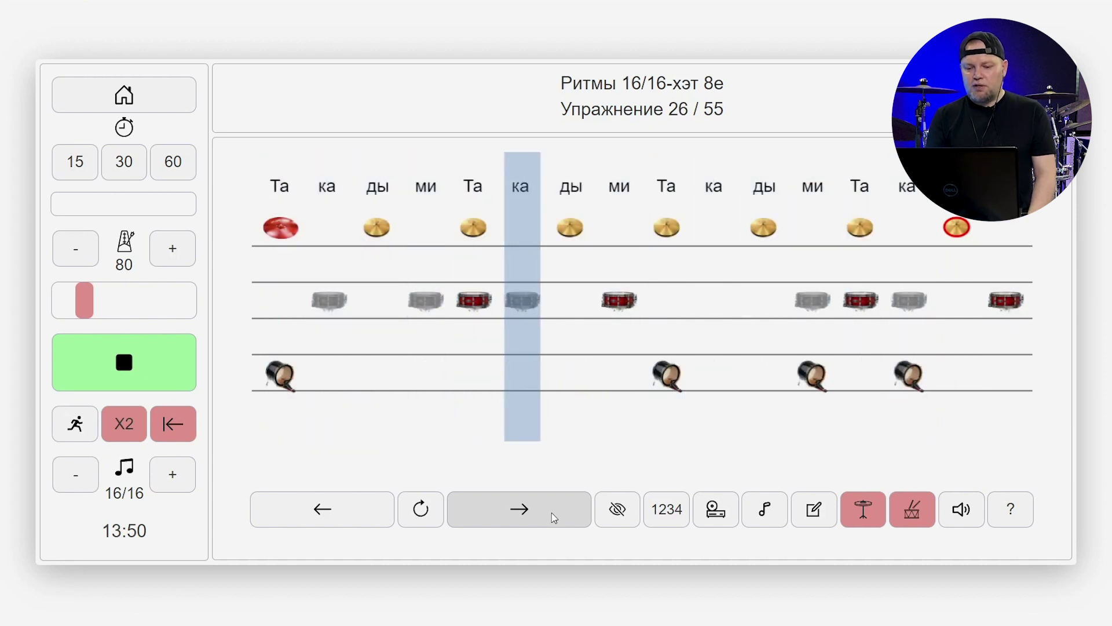
left_click(553, 517)
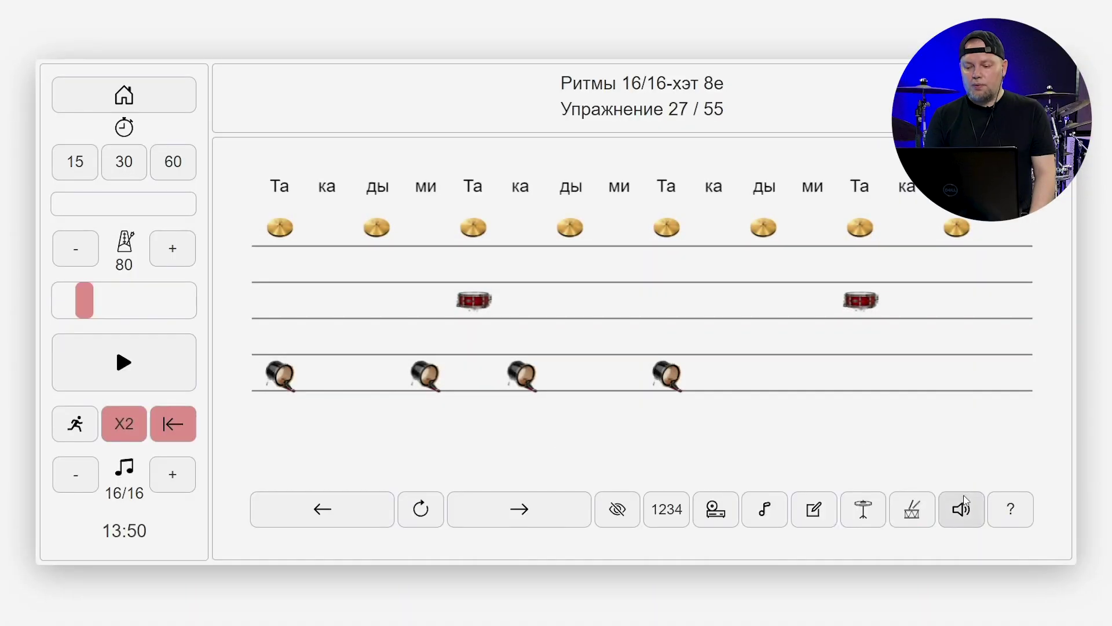
Try Звук 2 as the metronome sound, switch back to Звук 1, and close the sound settings.
left_click(964, 497)
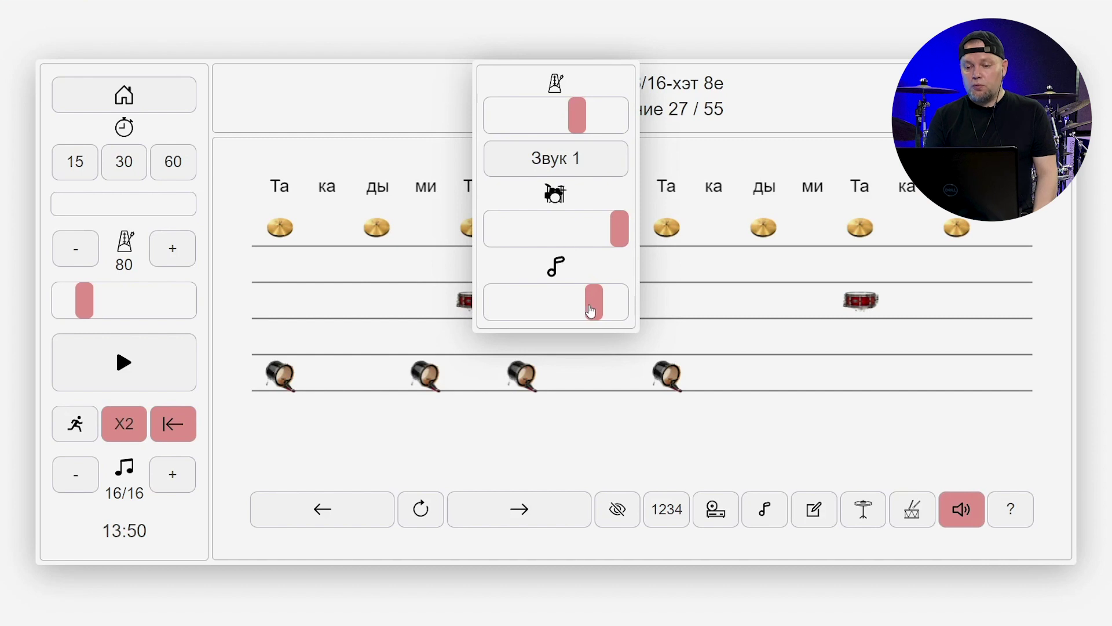
left_click(537, 162)
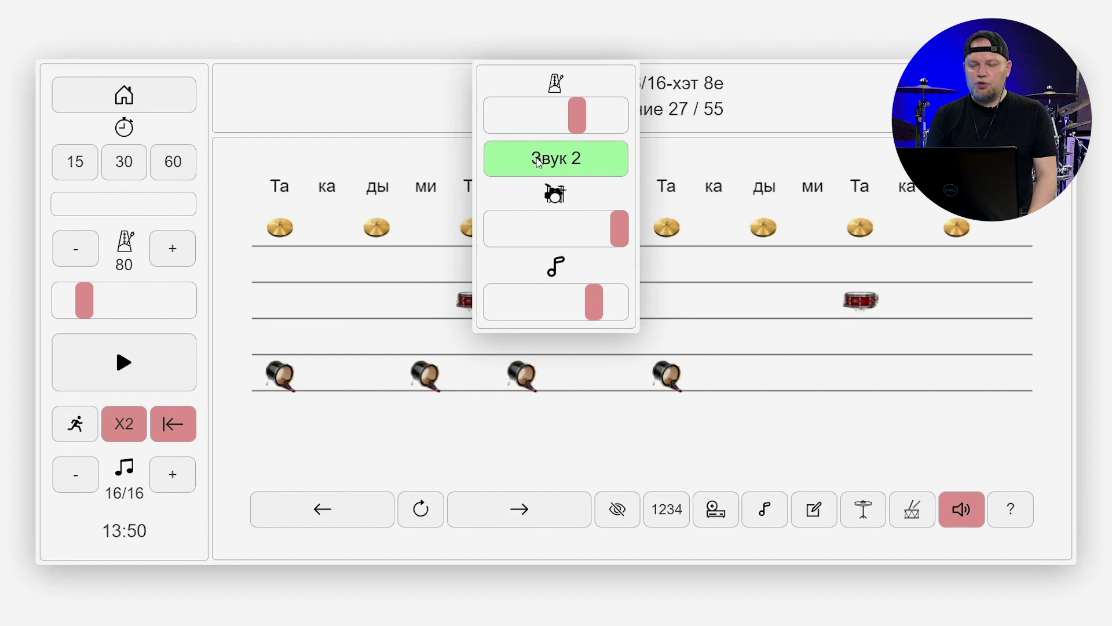
left_click(538, 162)
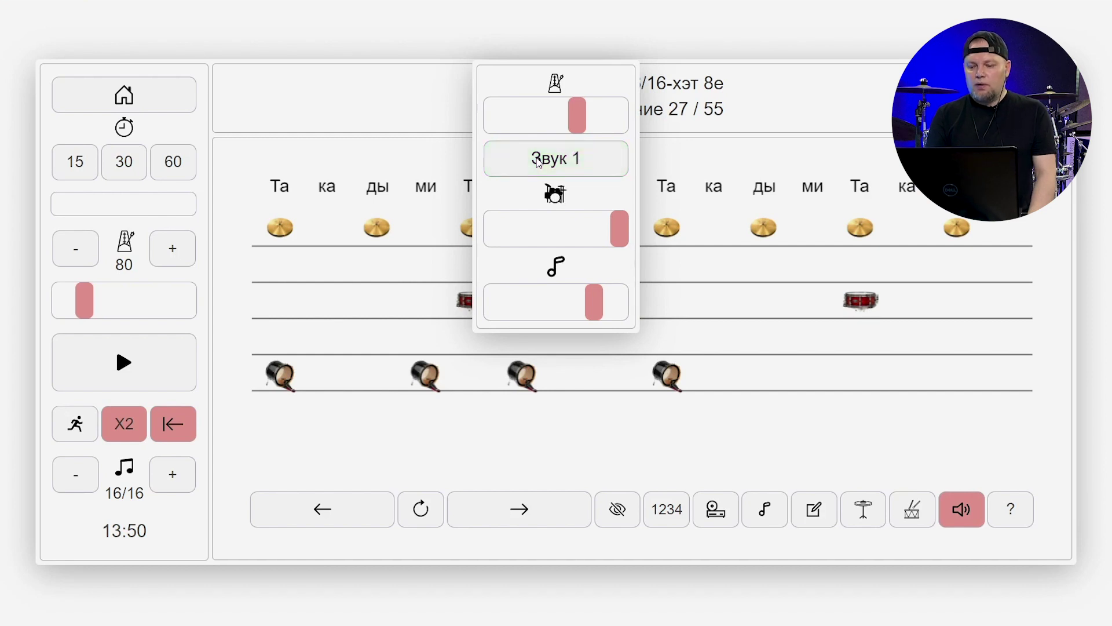
left_click(967, 524)
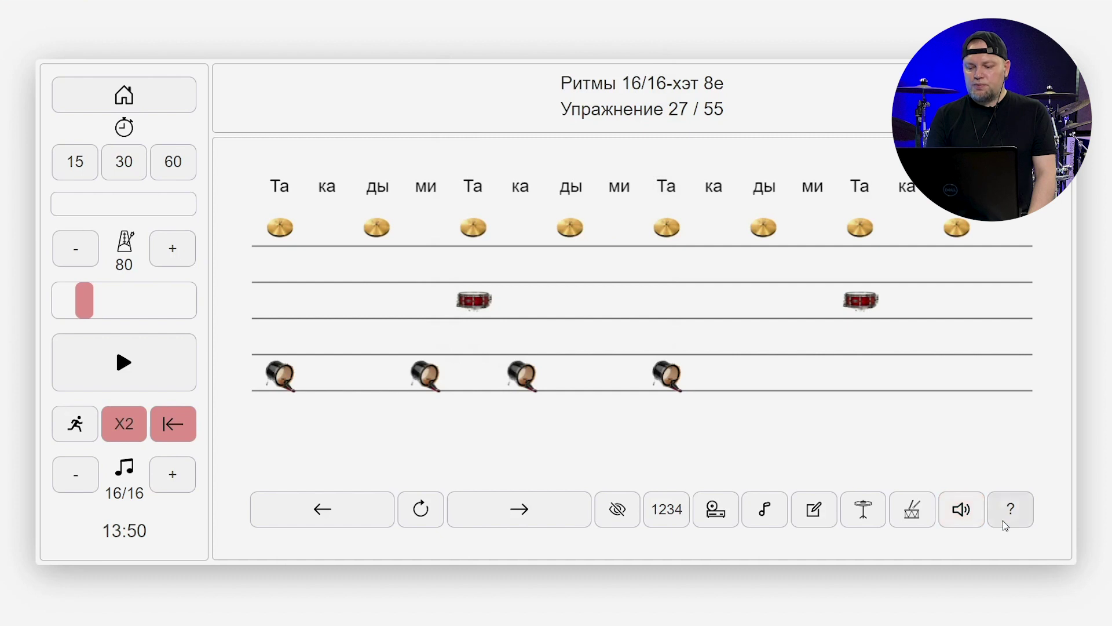